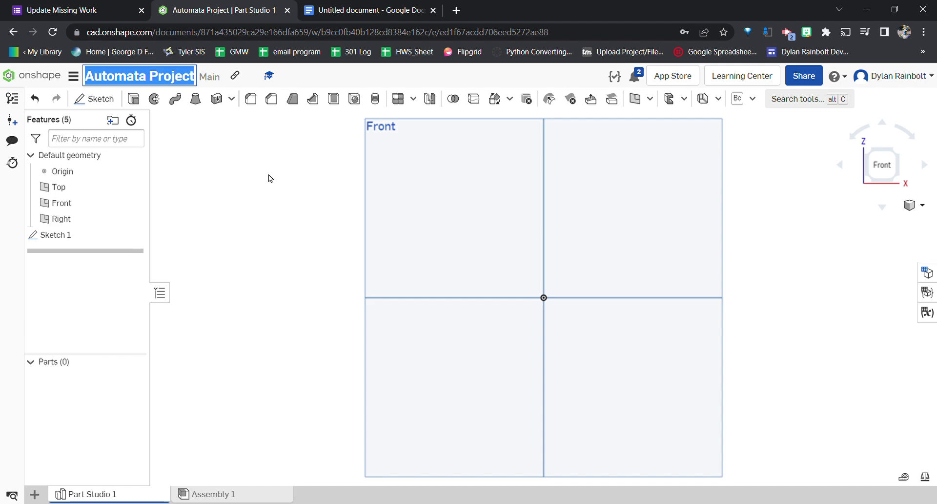
- Create a length configuration variable for the Part Studio named Width, with a default of 2 in
{"action": "left_click", "coordinate": [386, 178]}
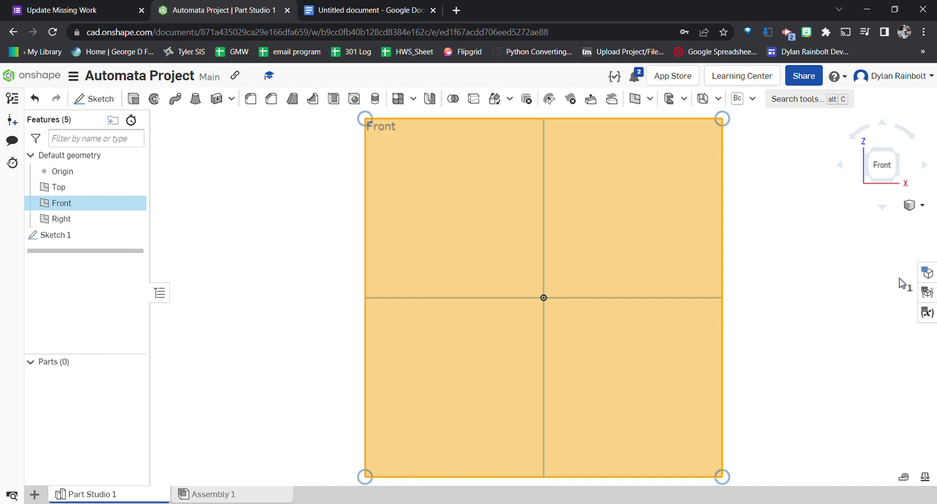
{"action": "left_click", "coordinate": [927, 273]}
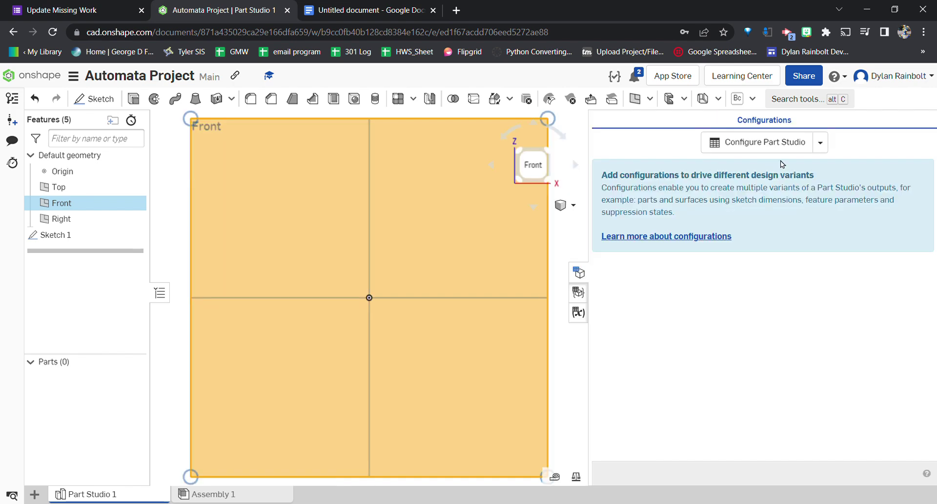
{"action": "left_click", "coordinate": [828, 148]}
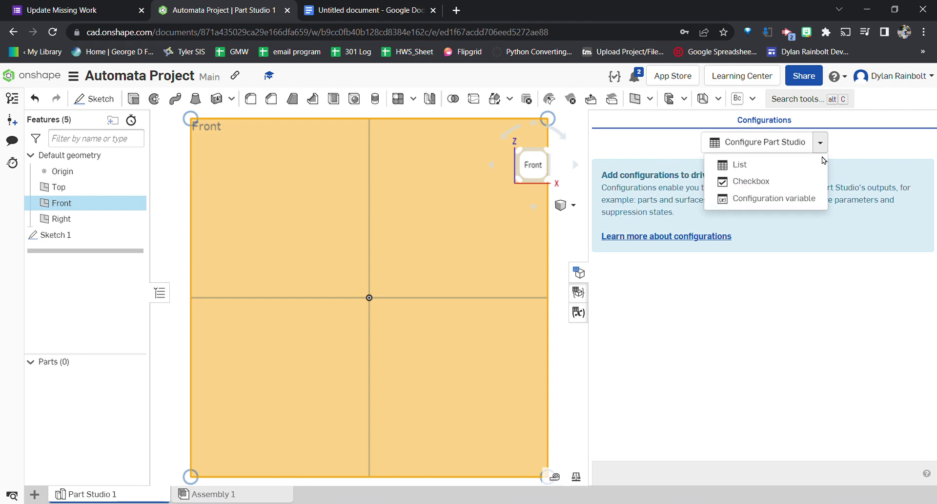
{"action": "left_click", "coordinate": [808, 199]}
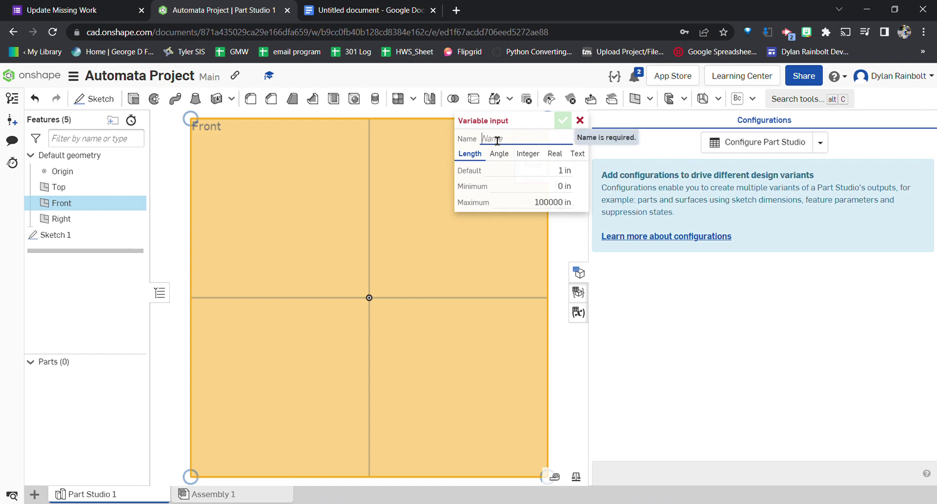
{"action": "type", "text": "Width"}
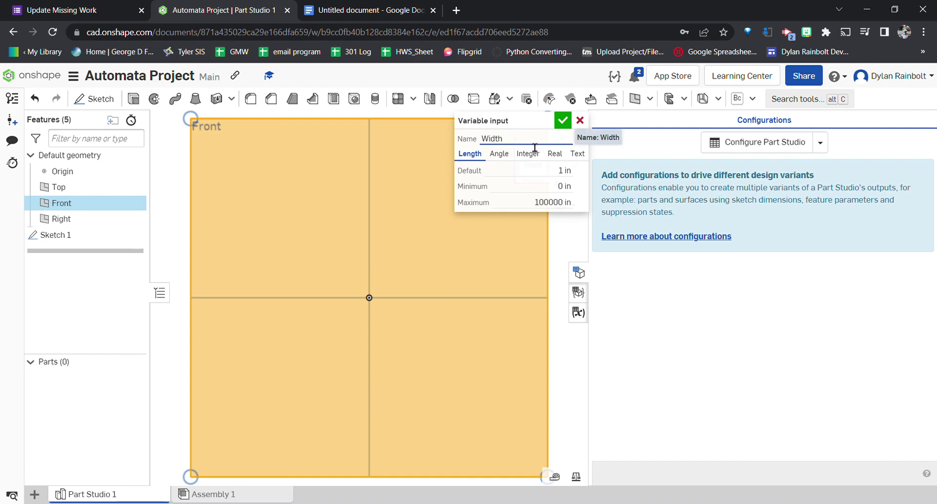
{"action": "left_click", "coordinate": [555, 175]}
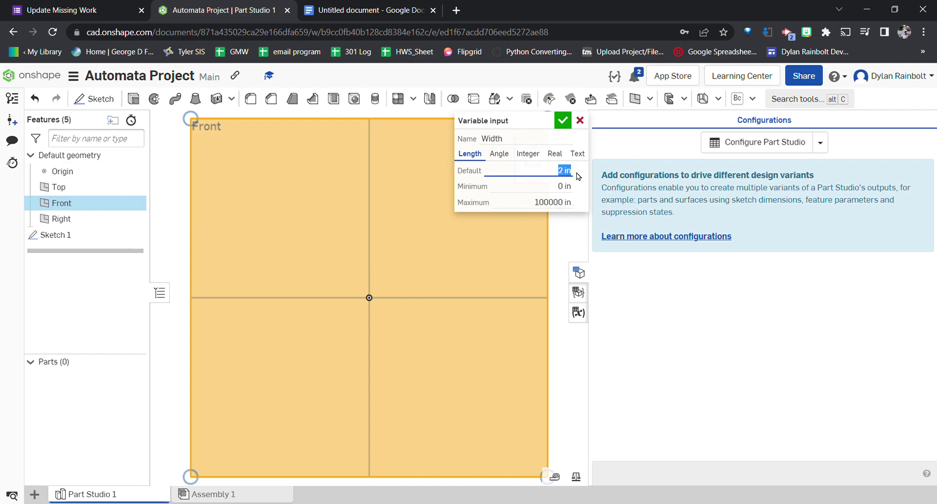
- Limit the Width variable to a minimum of 1.5 in and a maximum of 4 in, and save it
{"action": "left_click", "coordinate": [556, 191]}
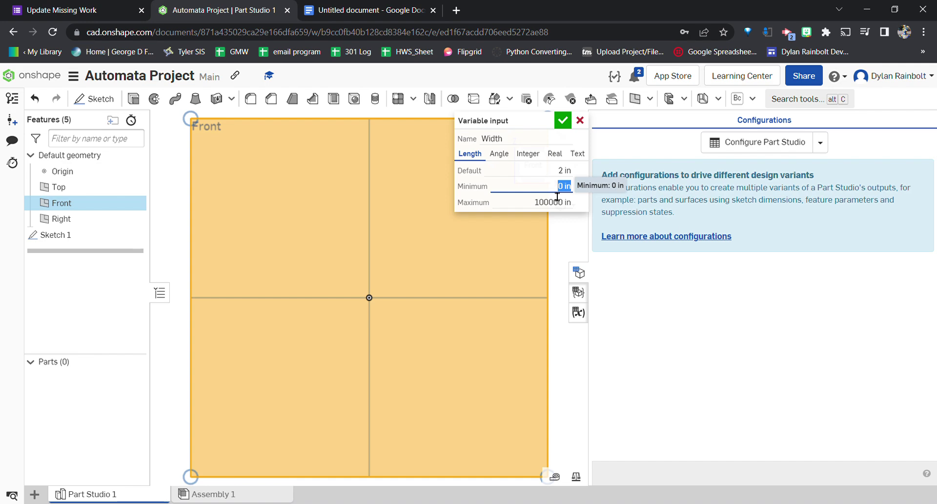
{"action": "type", "text": "1.5"}
{"action": "key", "text": "Return"}
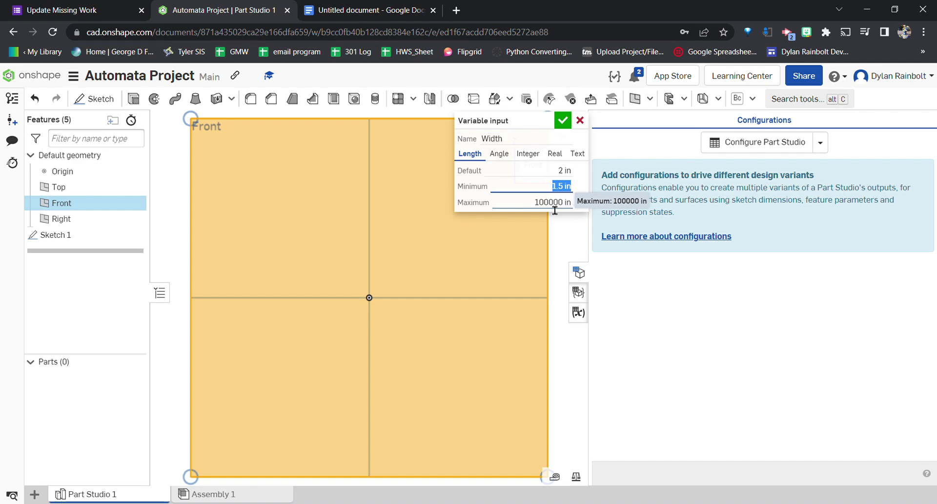
{"action": "left_click", "coordinate": [555, 210]}
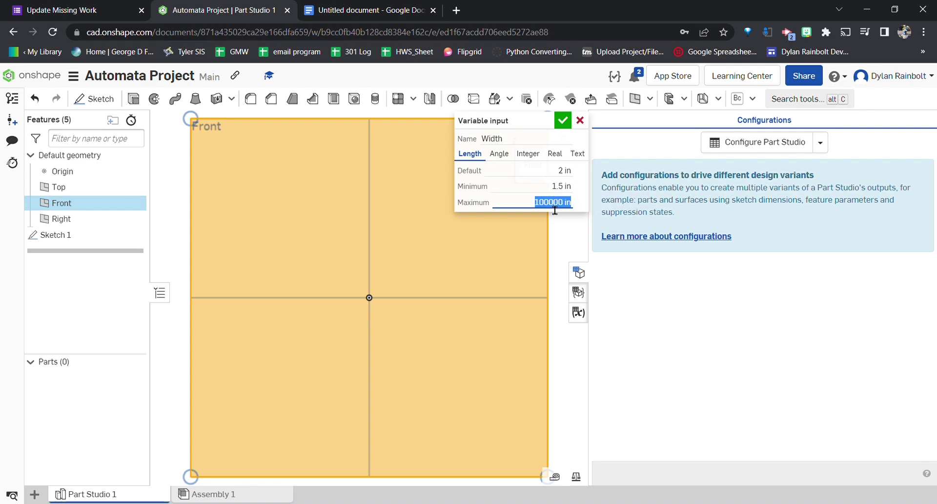
{"action": "type", "text": "4"}
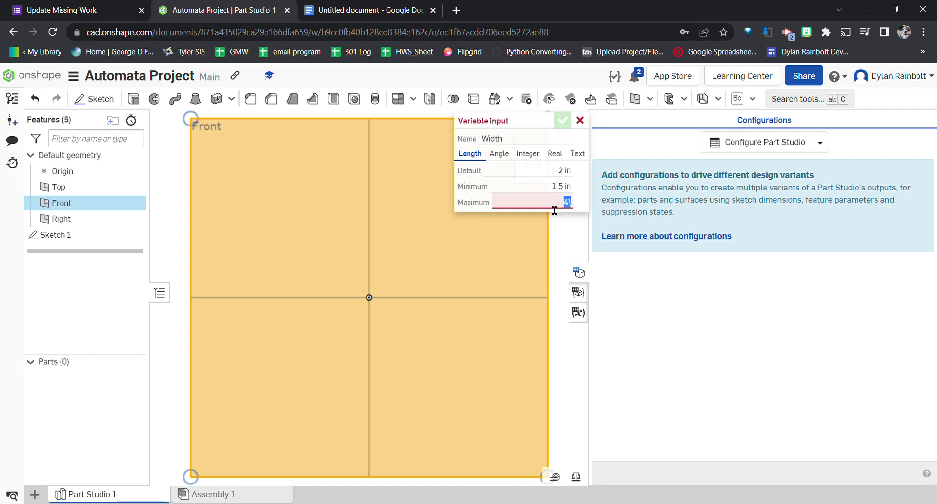
{"action": "left_click", "coordinate": [562, 120]}
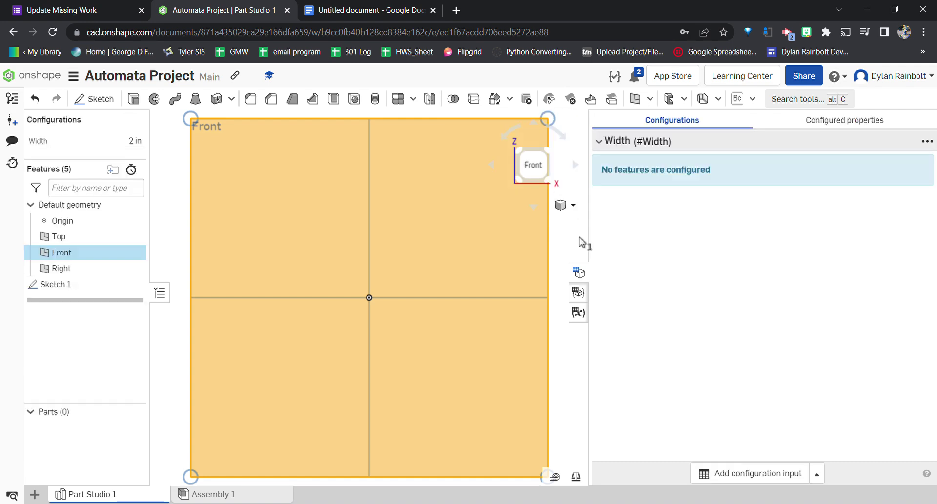
{"action": "left_click", "coordinate": [578, 272]}
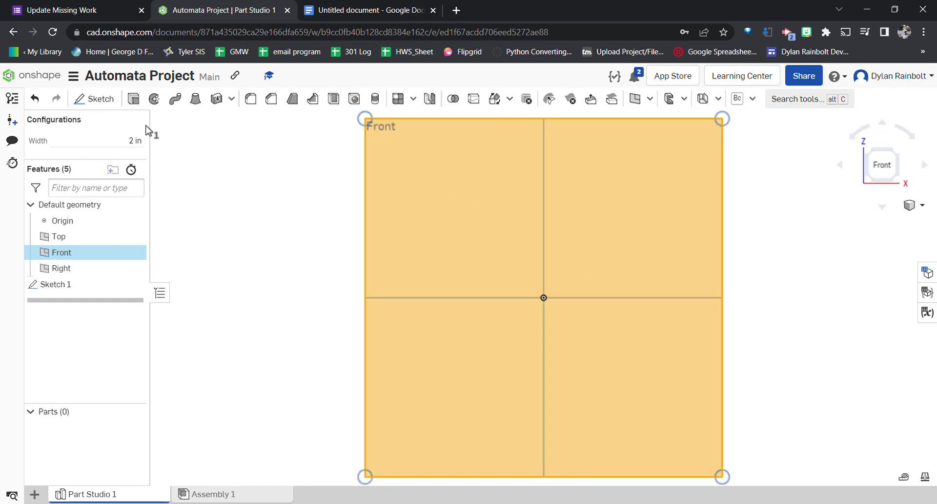
- Sketch a center point rectangle on the Front plane, centred on the origin, about 2.57 in wide and 1.19 in high
{"action": "left_click", "coordinate": [78, 99]}
{"action": "left_click", "coordinate": [147, 100]}
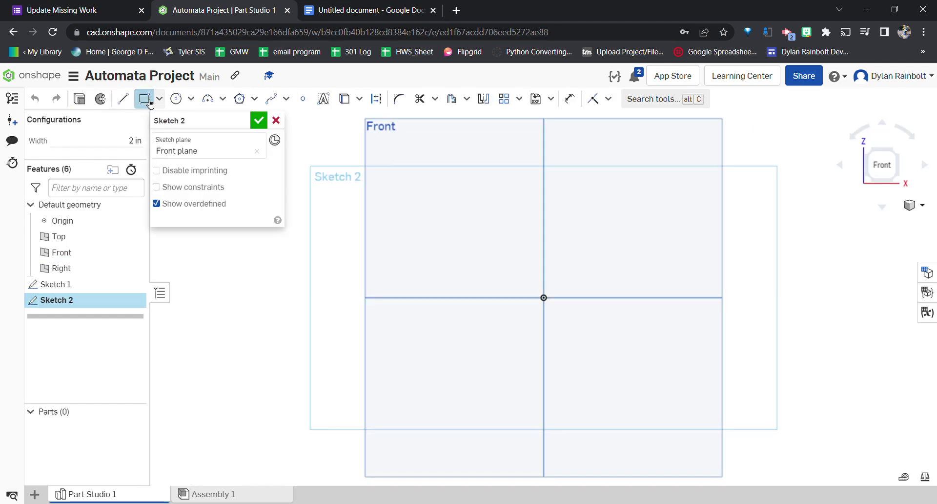
{"action": "left_click", "coordinate": [159, 99]}
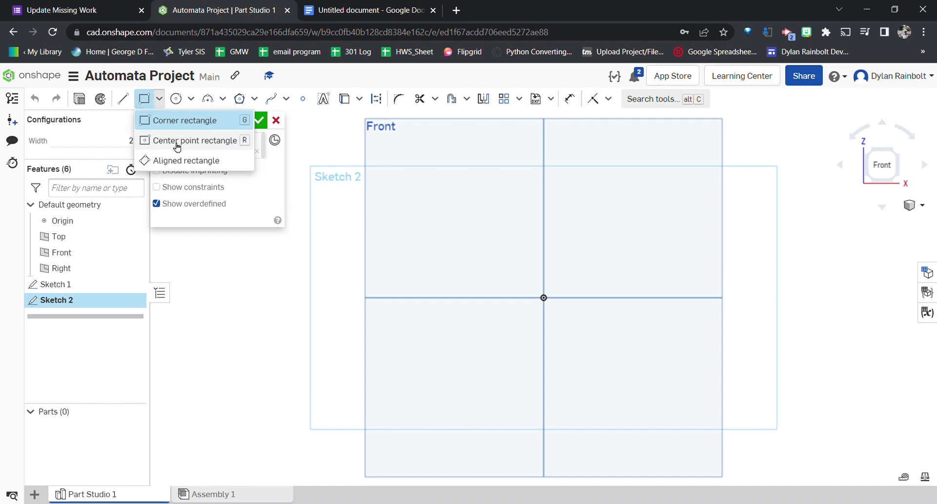
{"action": "left_click", "coordinate": [544, 297]}
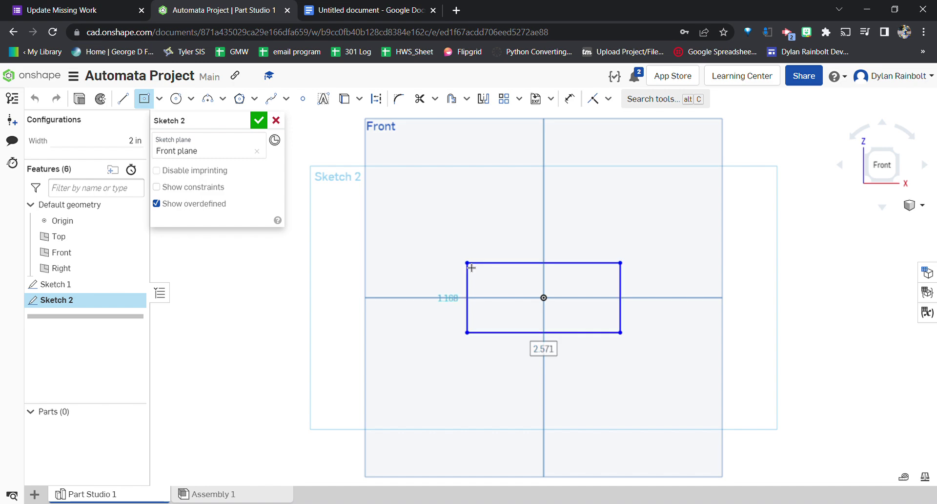
{"action": "left_click", "coordinate": [471, 268]}
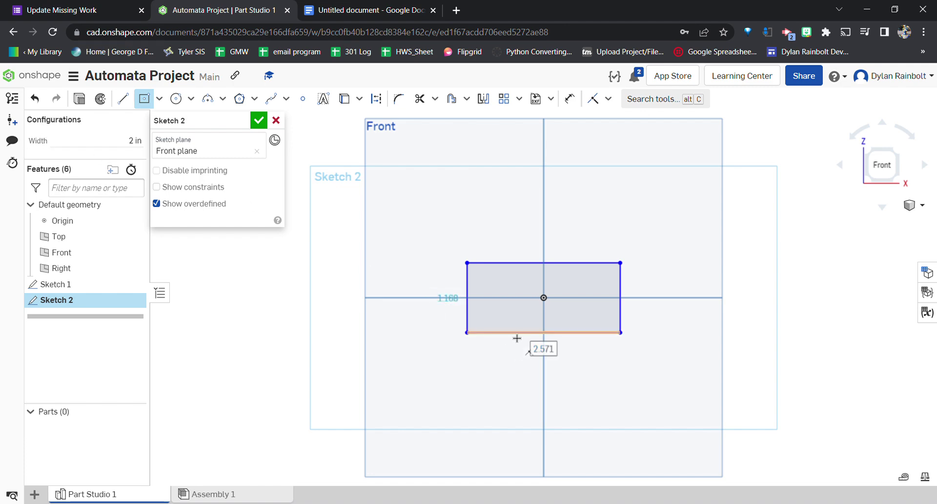
{"action": "key", "text": "shift+3"}
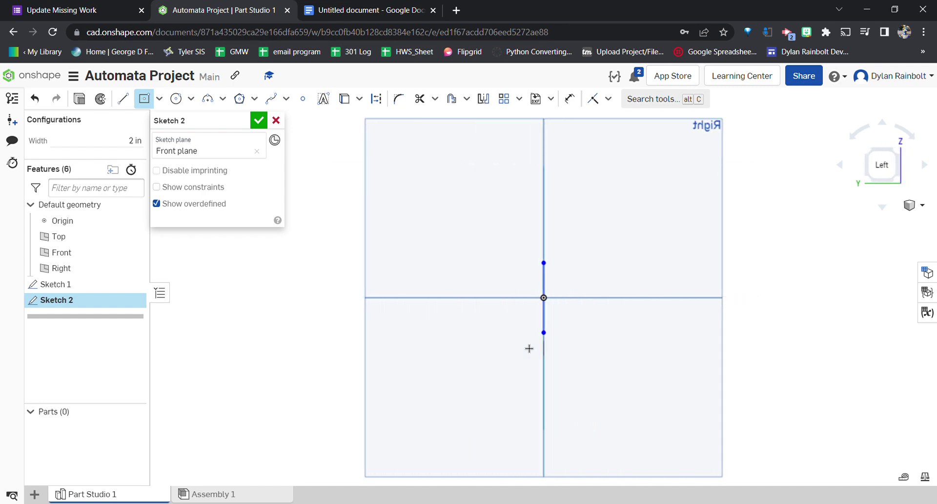
{"action": "left_click", "coordinate": [900, 154]}
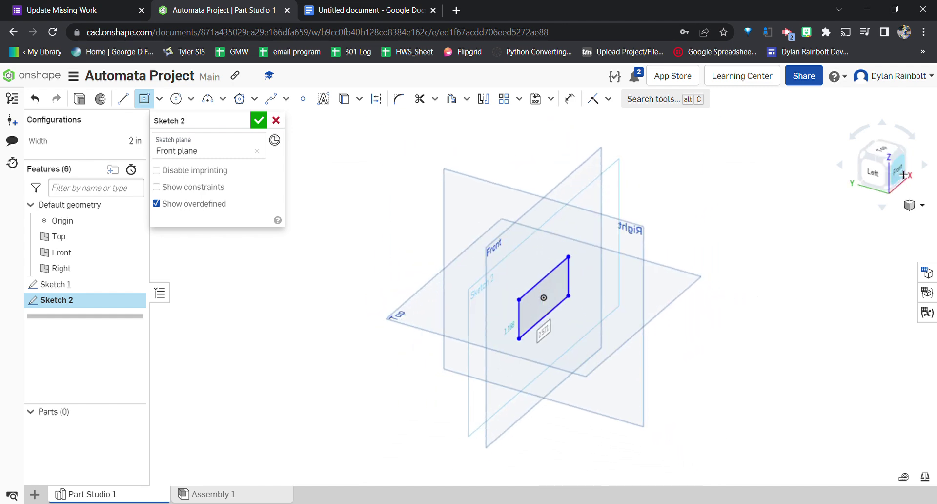
{"action": "key", "text": "shift+1"}
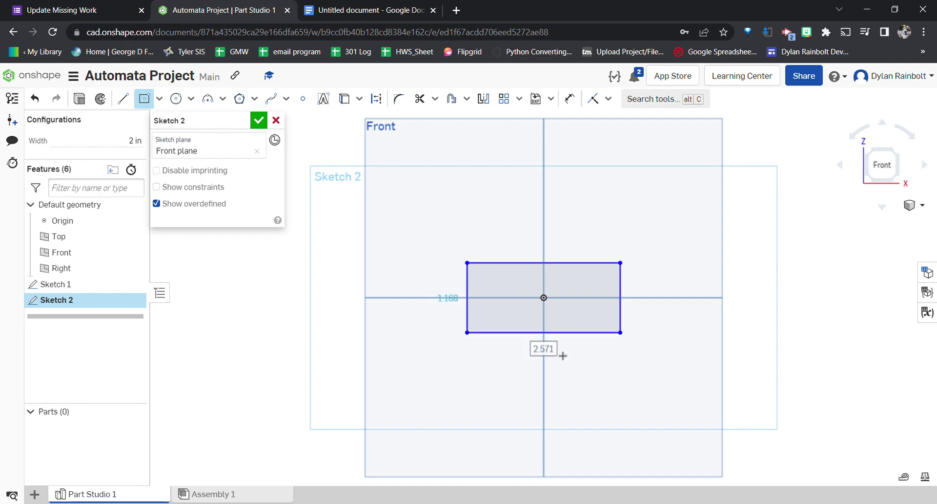
{"action": "key", "text": "w"}
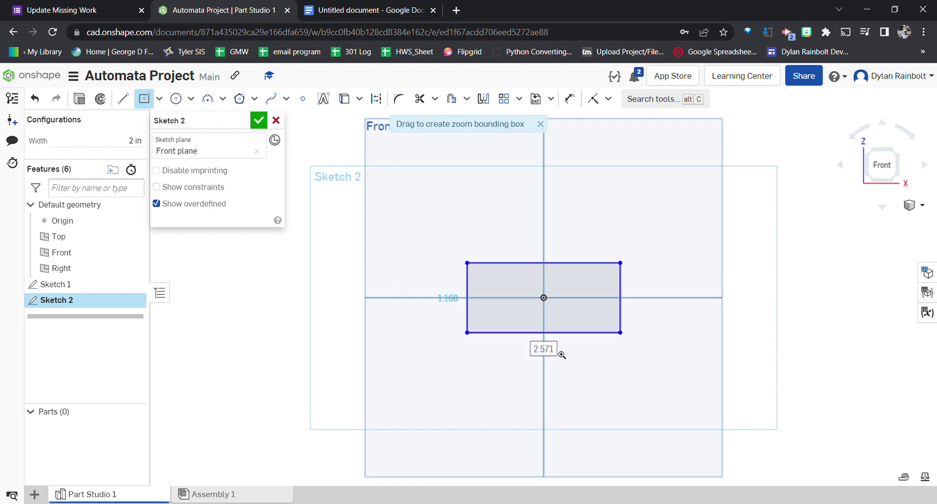
{"action": "key", "text": "Escape"}
{"action": "left_click_drag", "start_coordinate": [560, 337], "coordinate": [653, 378]}
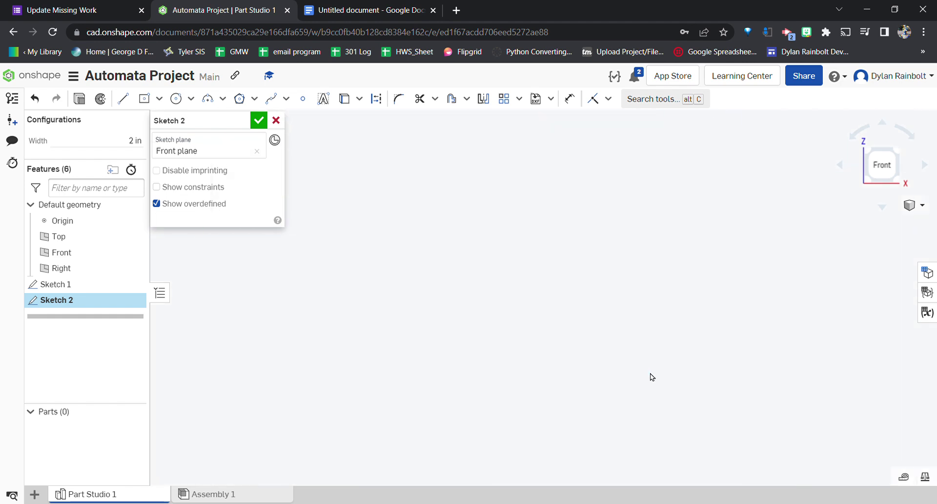
{"action": "left_click", "coordinate": [881, 165]}
- Dimension the rectangle's bottom edge with the configuration variable #Width
{"action": "key", "text": "d"}
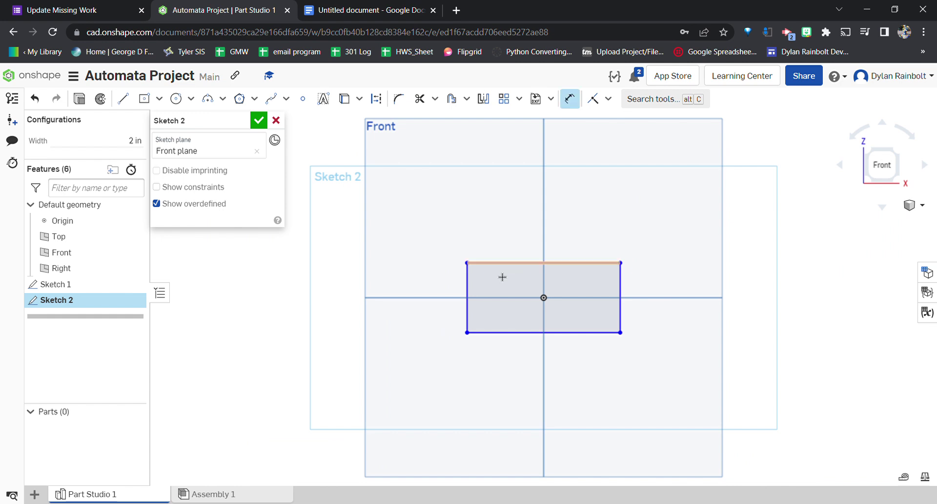
{"action": "left_click", "coordinate": [521, 332]}
{"action": "left_click", "coordinate": [526, 368]}
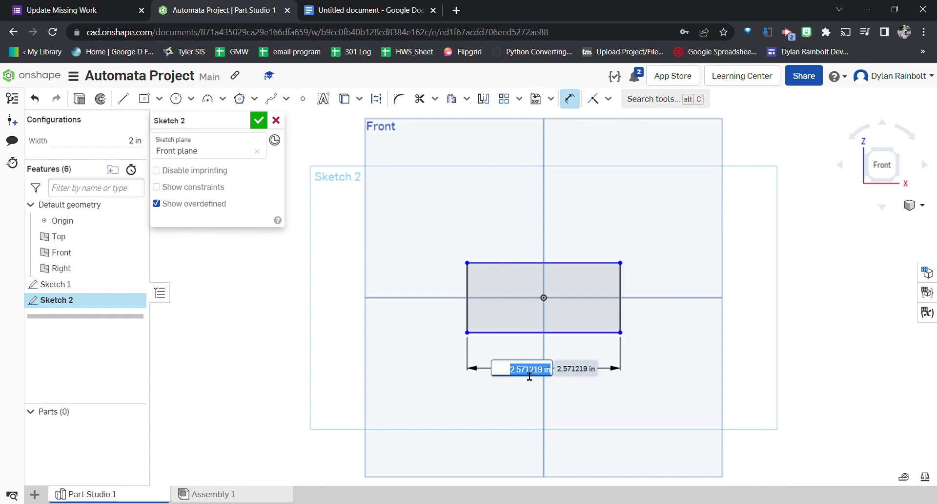
{"action": "type", "text": "#"}
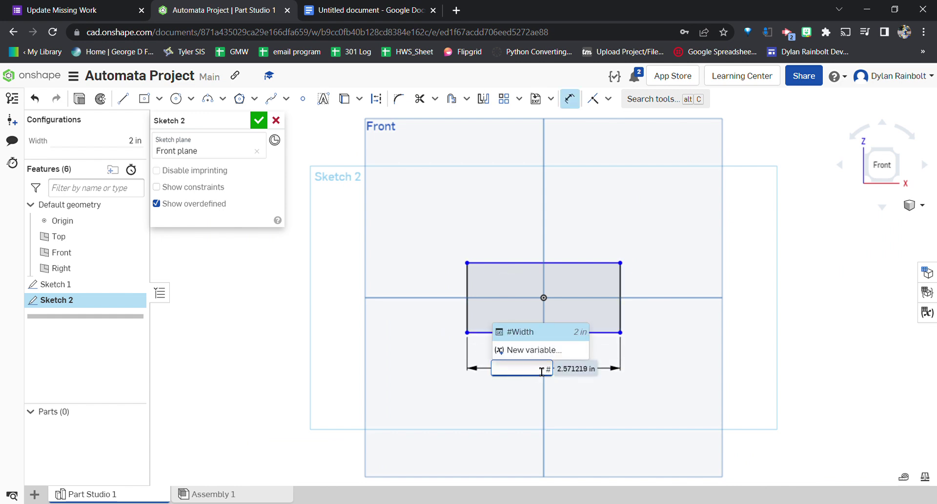
{"action": "left_click", "coordinate": [547, 332]}
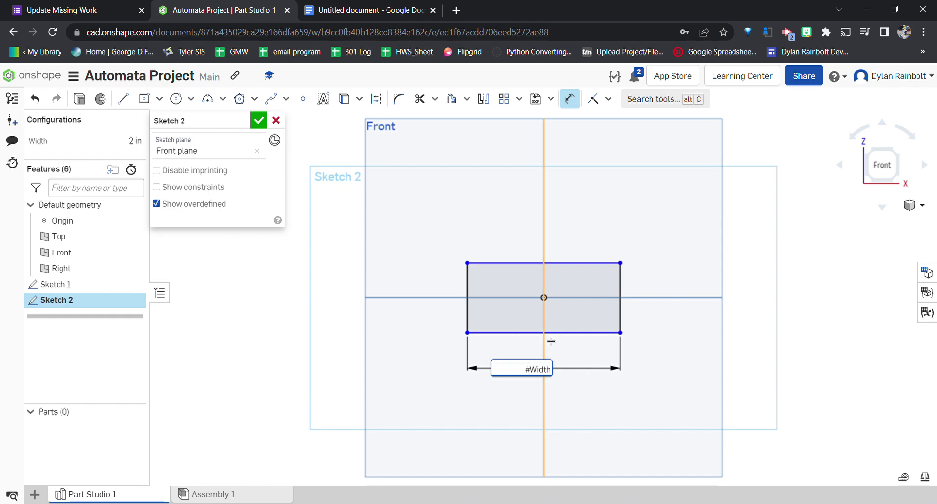
{"action": "key", "text": "Return"}
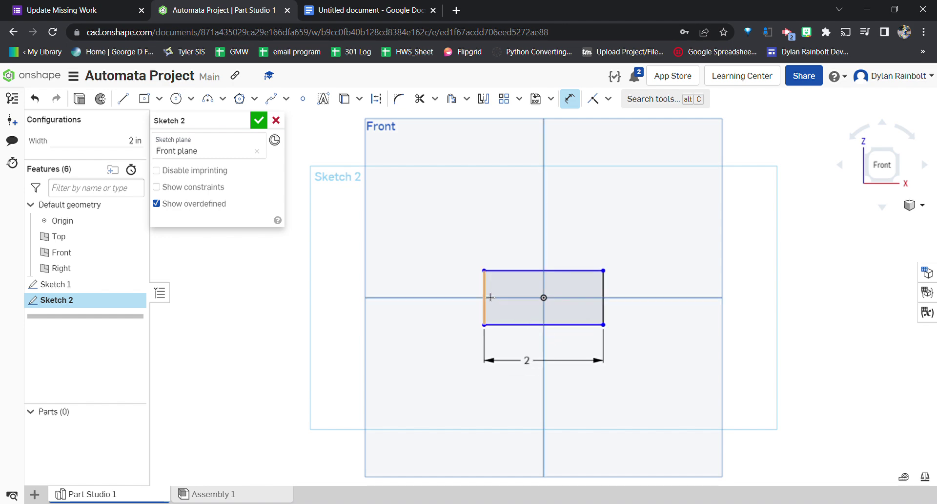
- Dimension the rectangle's height as #Width/2 and finish the sketch
{"action": "left_click", "coordinate": [490, 296]}
{"action": "left_click", "coordinate": [471, 293]}
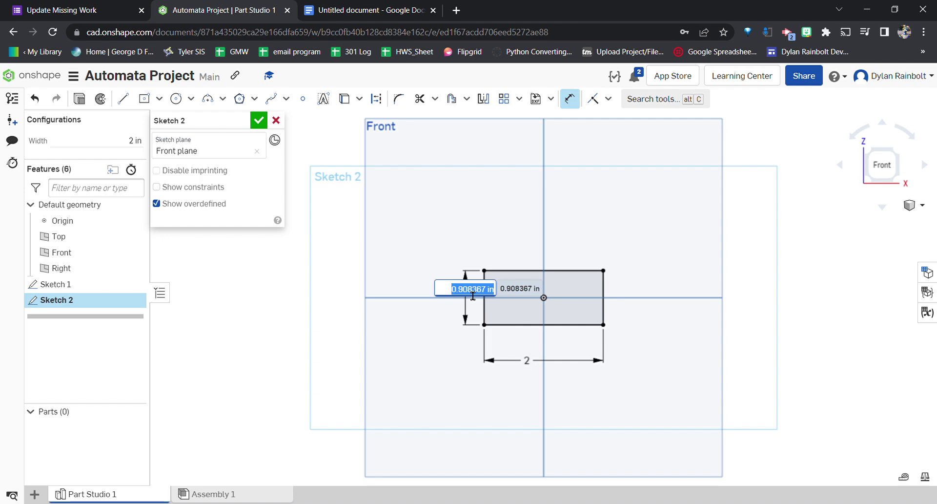
{"action": "type", "text": "2"}
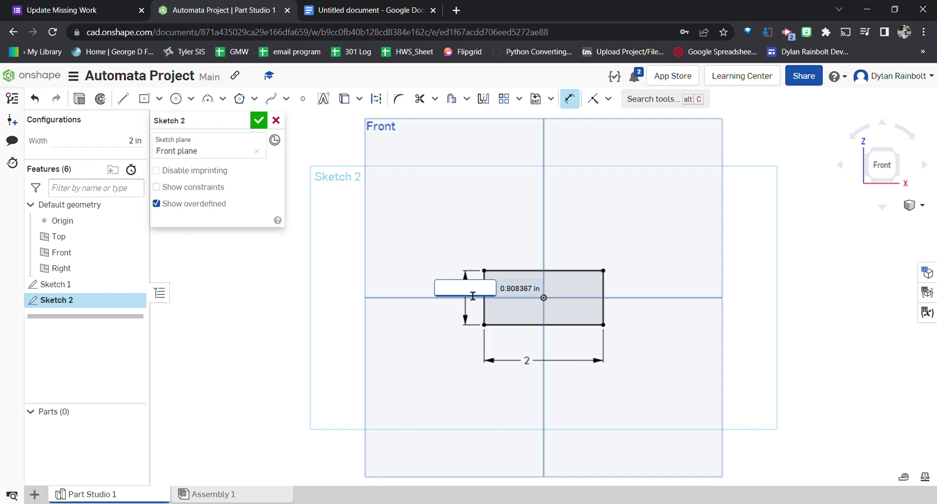
{"action": "type", "text": "#"}
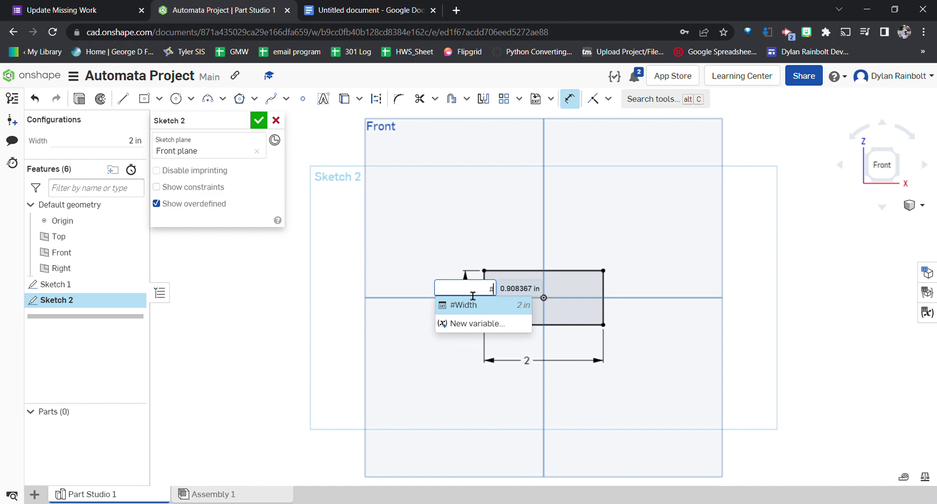
{"action": "left_click", "coordinate": [468, 304]}
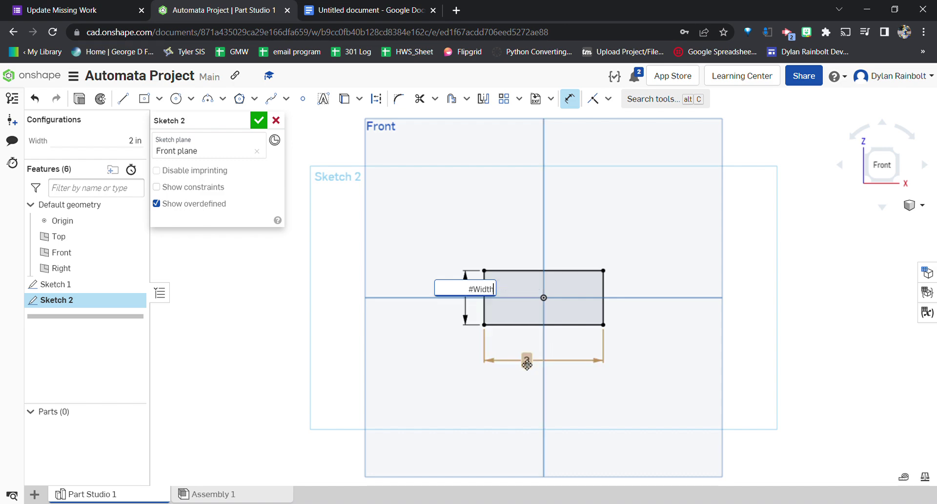
{"action": "type", "text": "/2"}
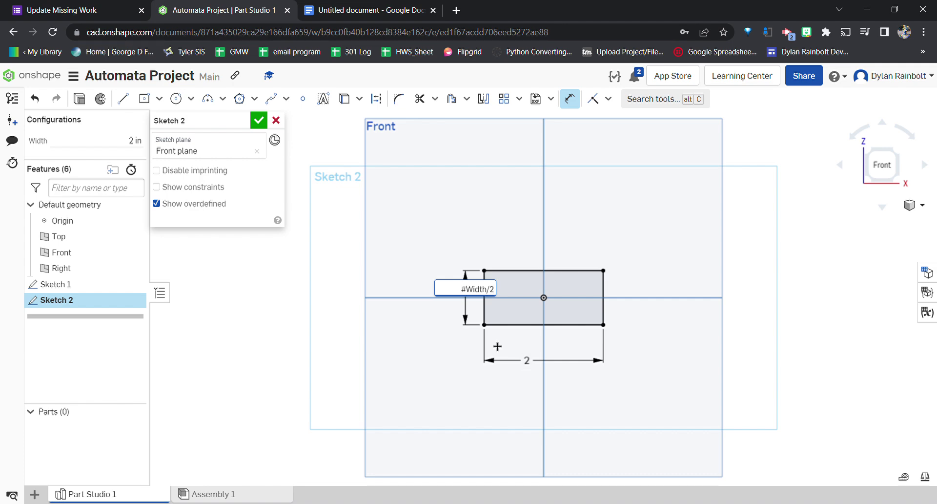
{"action": "key", "text": "Return"}
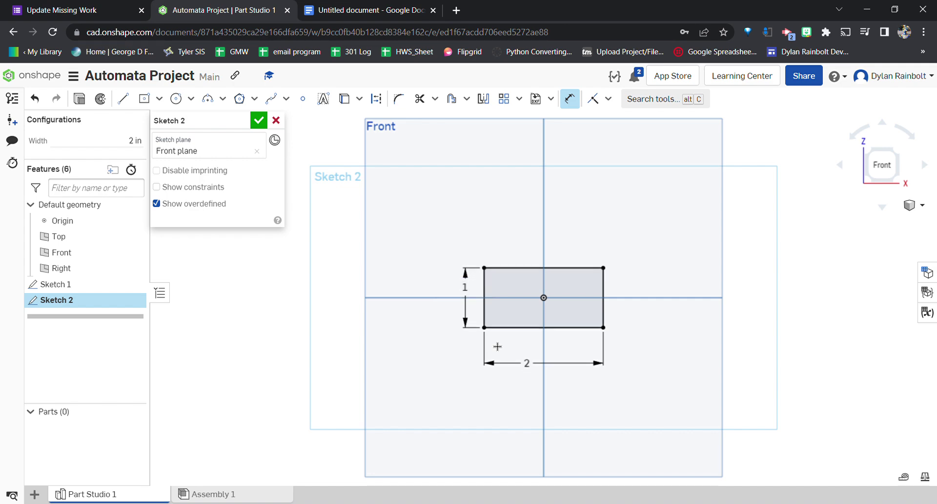
{"action": "left_click", "coordinate": [258, 120]}
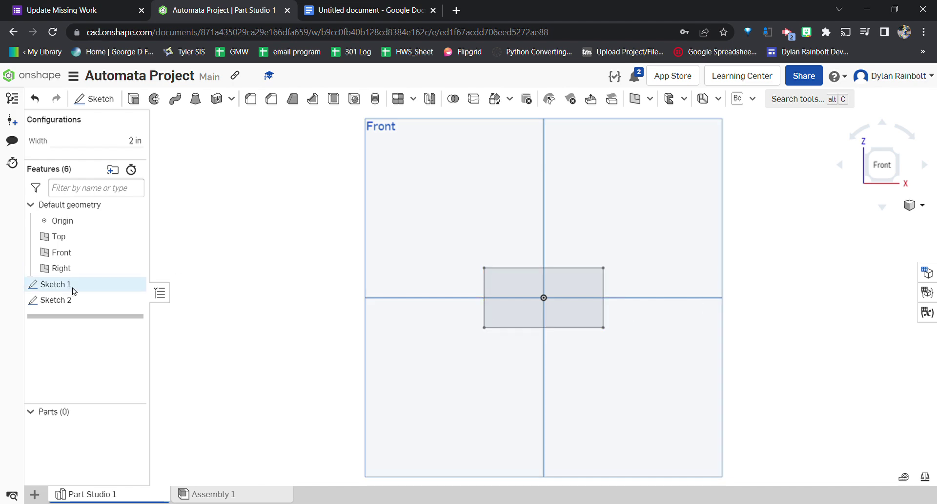
- Review the width and height expressions of the rectangle in Sketch 2 without changing them
{"action": "double_click", "coordinate": [57, 299]}
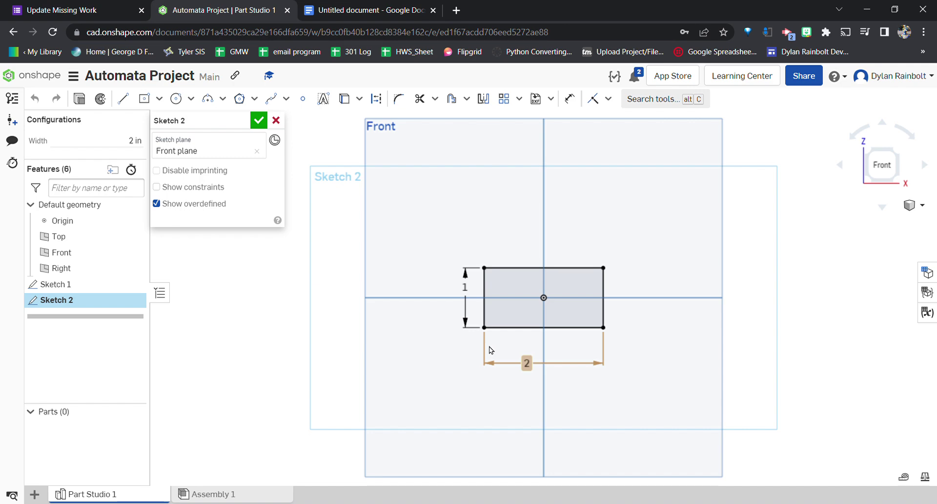
{"action": "double_click", "coordinate": [525, 364]}
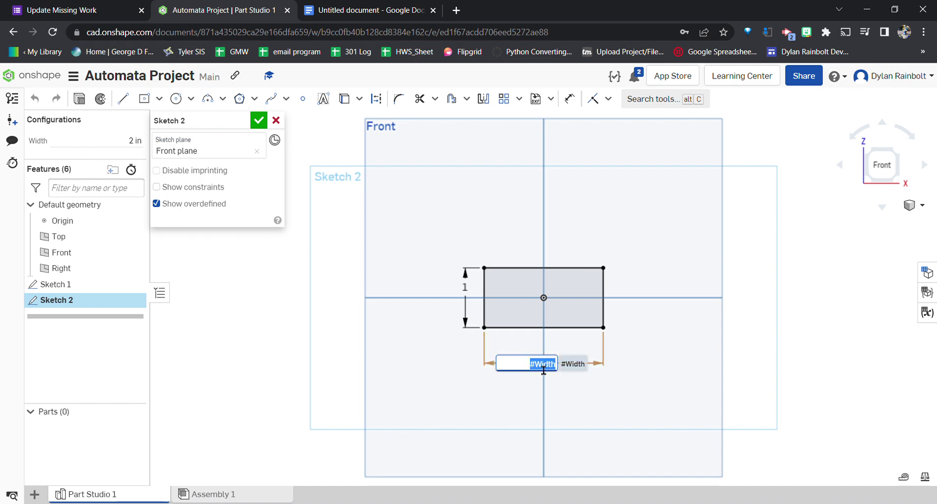
{"action": "key", "text": "Return"}
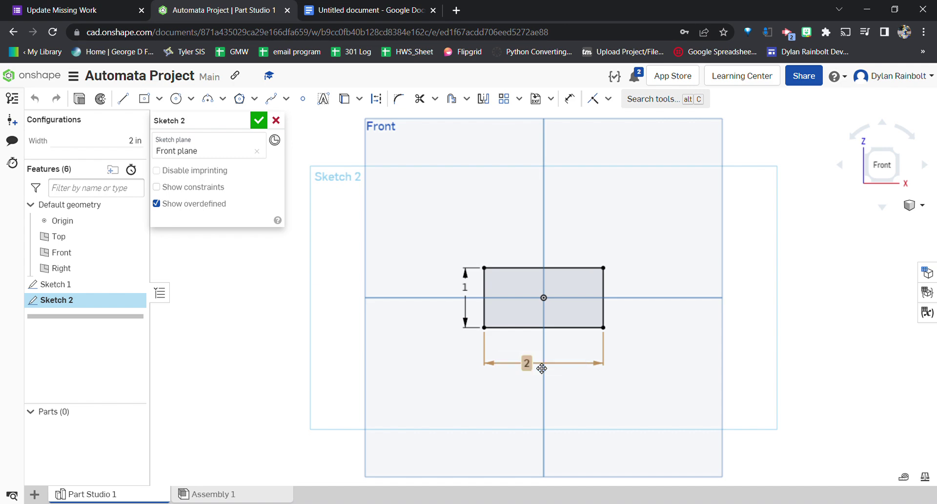
{"action": "double_click", "coordinate": [472, 296]}
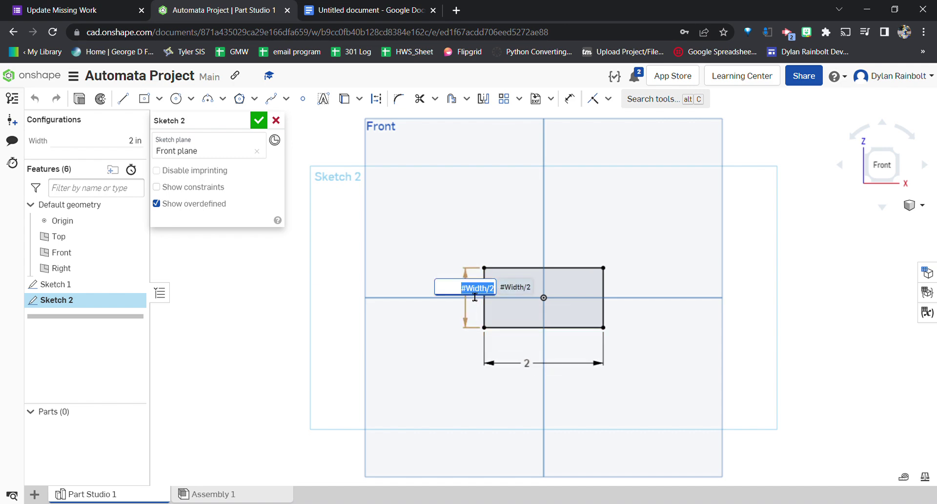
{"action": "key", "text": "Return"}
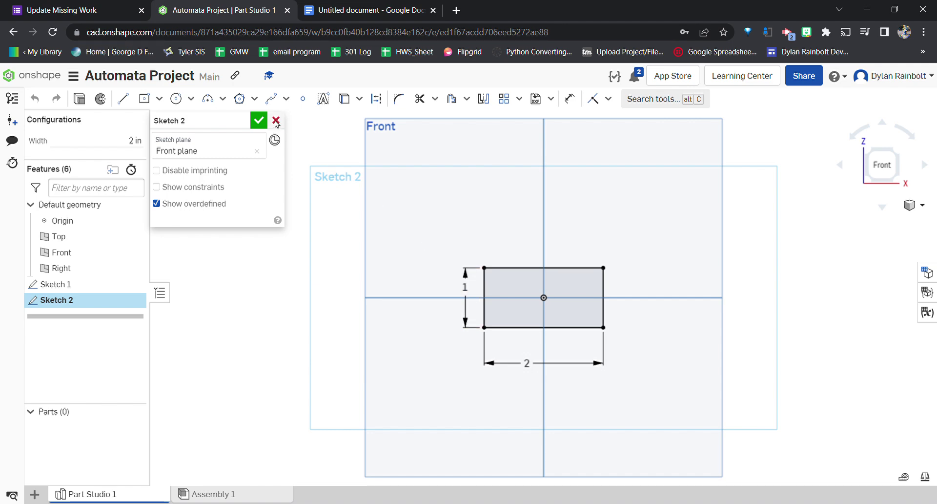
{"action": "left_click", "coordinate": [259, 120]}
- Test the rectangle's resizing with the Width configuration at 4 in, 1.5 in and finally 3 in
{"action": "left_click", "coordinate": [123, 147]}
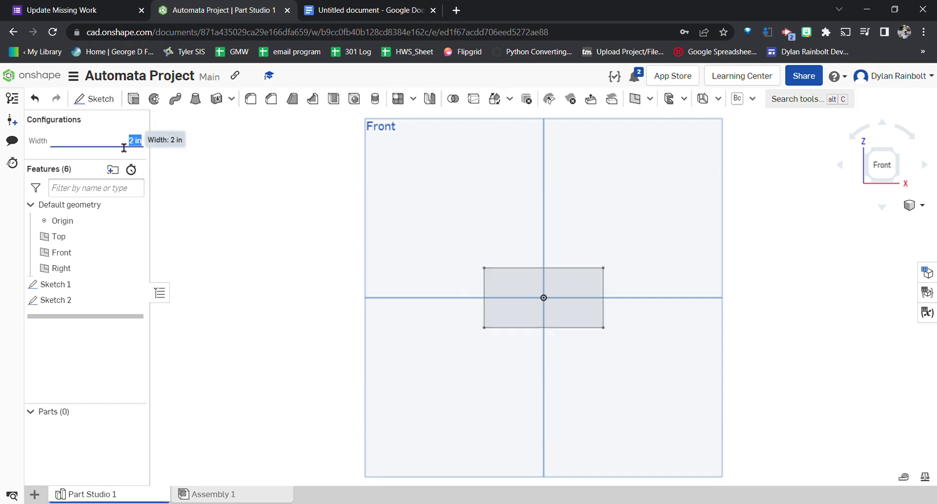
{"action": "type", "text": "4"}
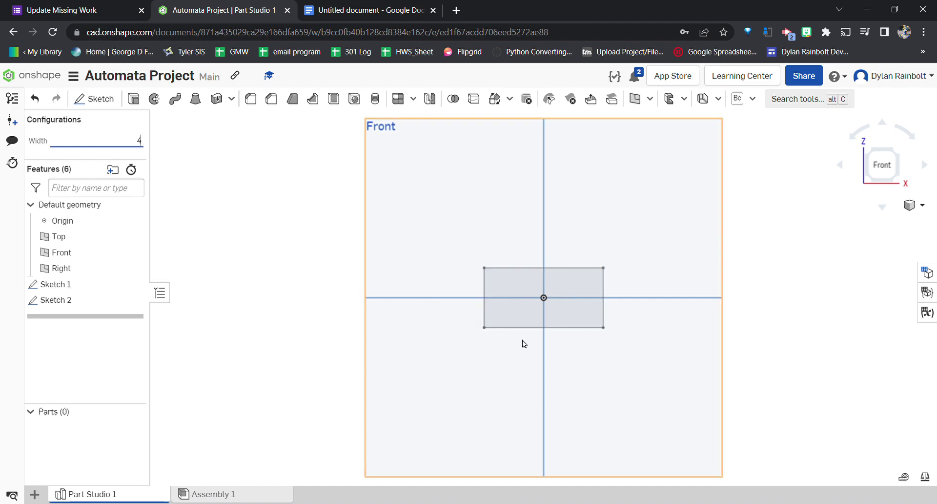
{"action": "key", "text": "Return"}
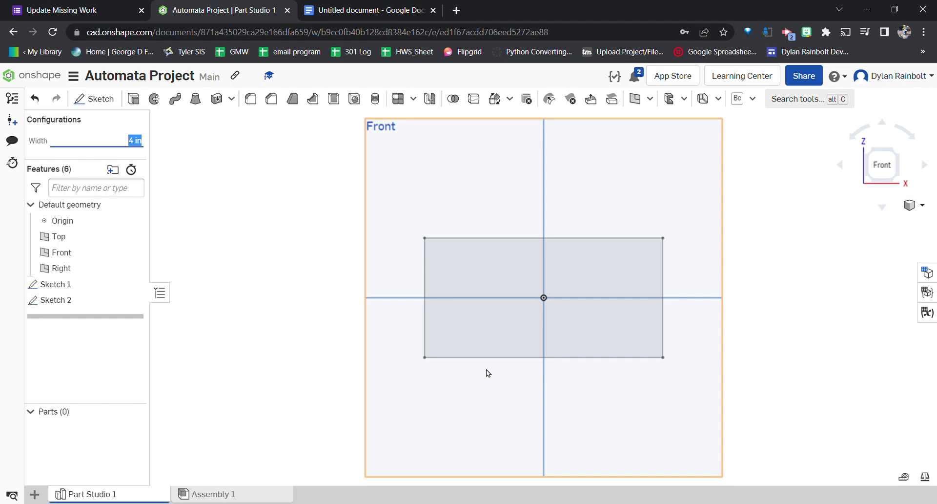
{"action": "type", "text": "1.5"}
{"action": "key", "text": "Return"}
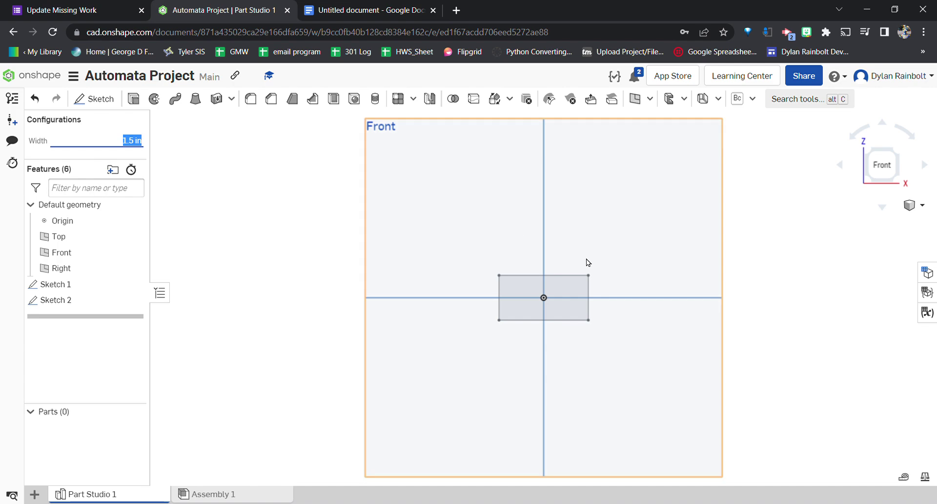
{"action": "type", "text": "3"}
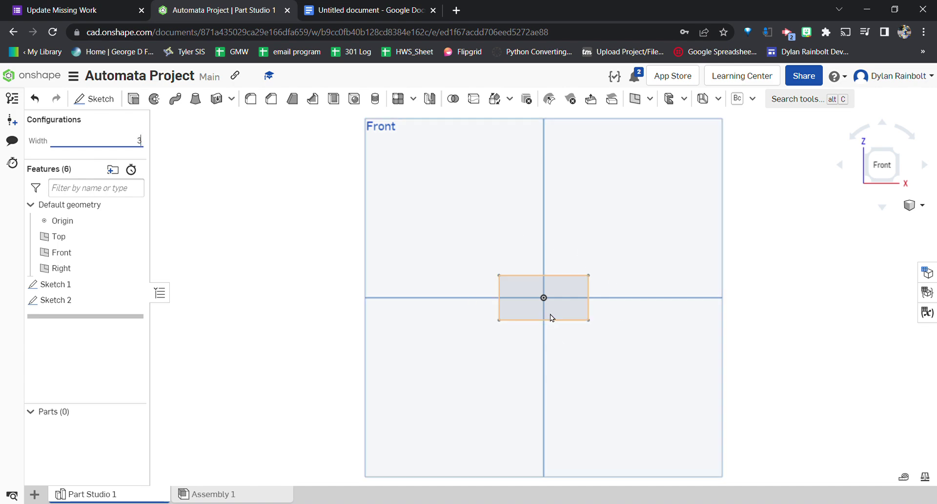
{"action": "key", "text": "Return"}
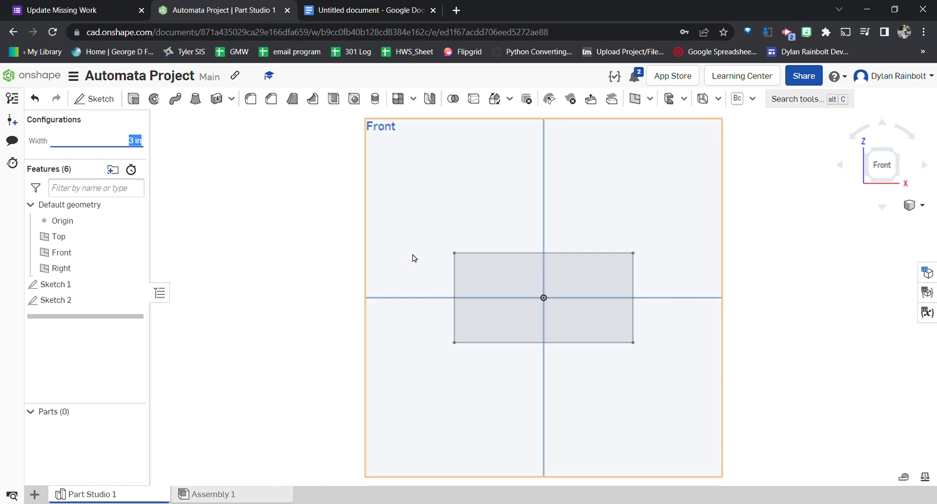
{"action": "left_click", "coordinate": [871, 185]}
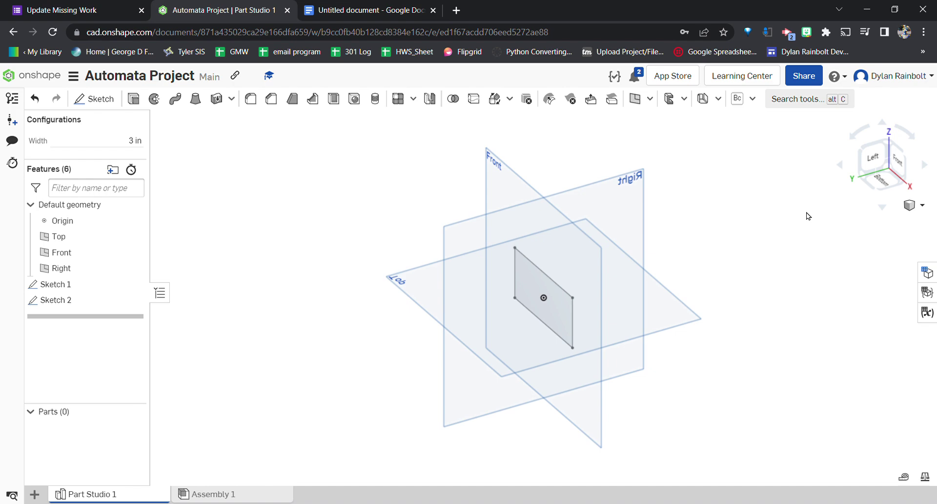
{"action": "left_click", "coordinate": [883, 157]}
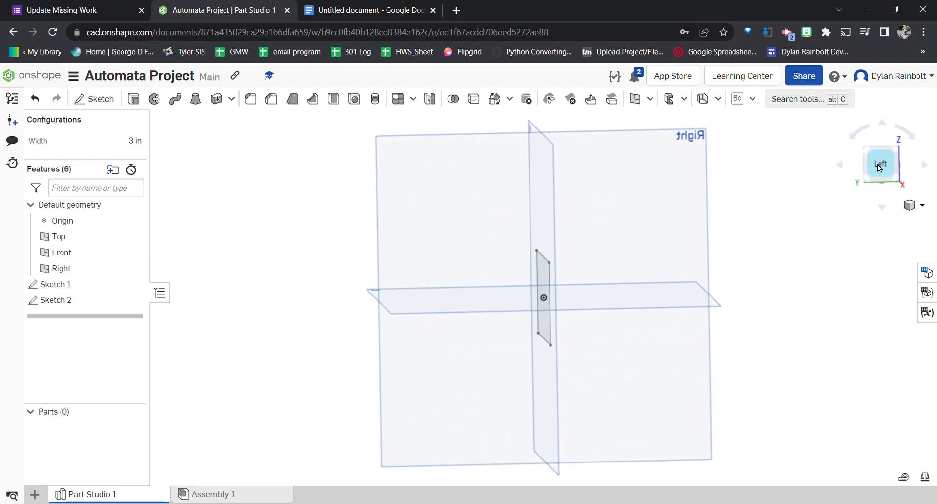
{"action": "left_click", "coordinate": [898, 167]}
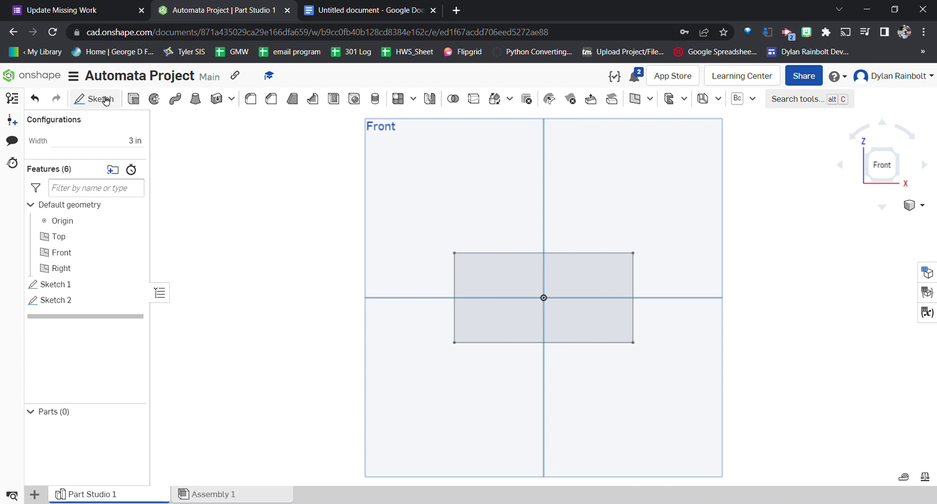
- Extrude the Sketch 2 rectangle as a new blind solid with a depth of #Width/4
{"action": "left_click", "coordinate": [133, 98]}
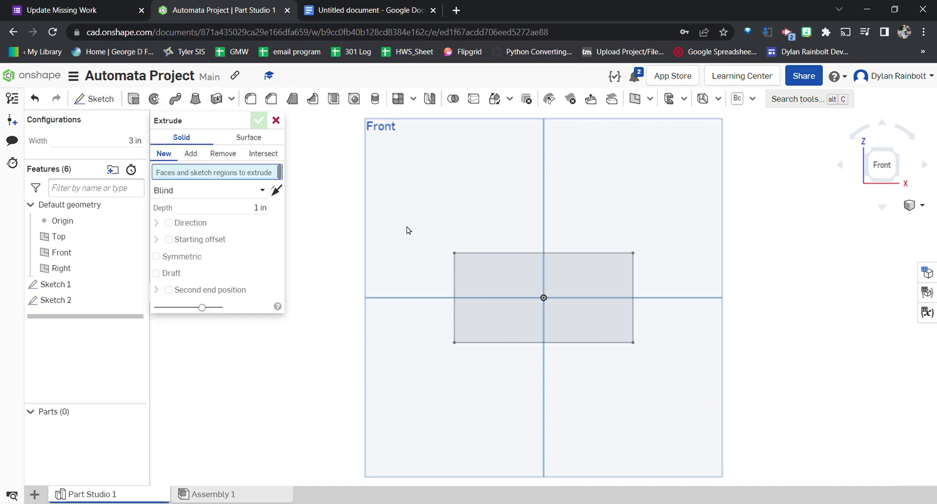
{"action": "left_click", "coordinate": [482, 269]}
{"action": "left_click", "coordinate": [253, 221]}
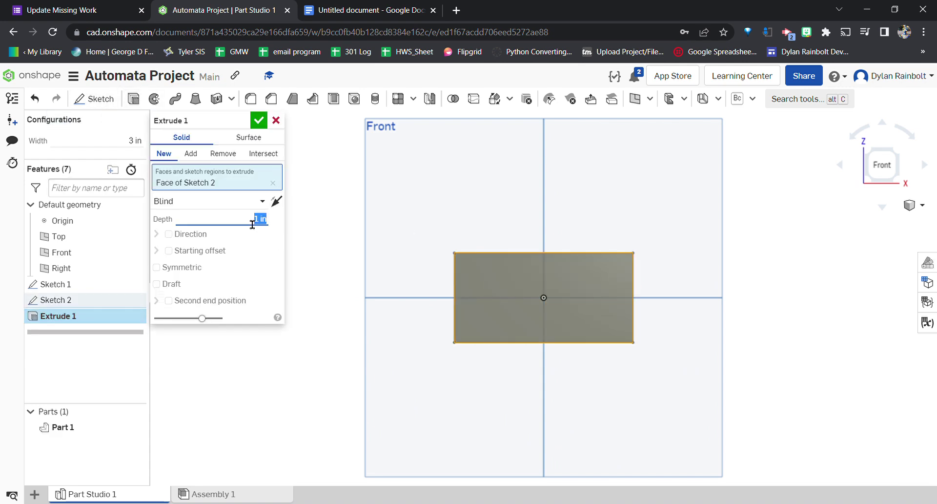
{"action": "key", "text": "BackSpace"}
{"action": "type", "text": "#"}
{"action": "key", "text": "Return"}
{"action": "type", "text": "/4"}
{"action": "key", "text": "Return"}
{"action": "left_click", "coordinate": [259, 120]}
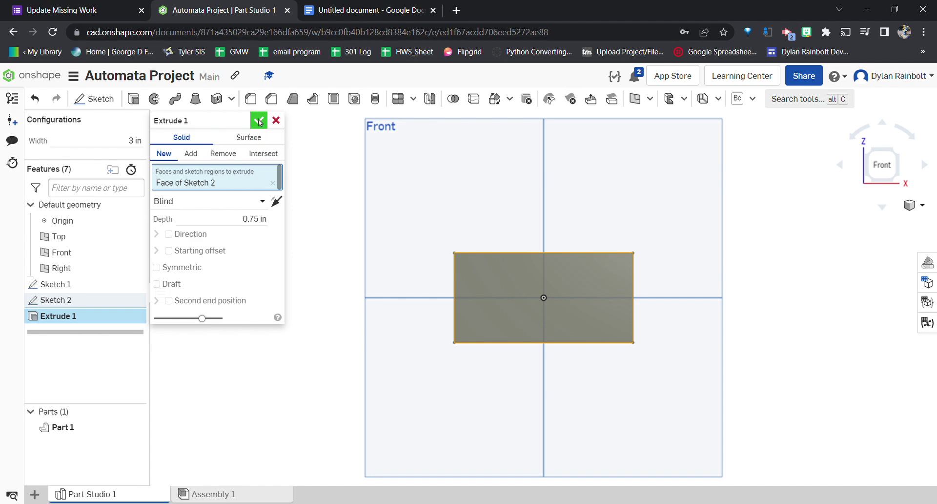
- Test the extruded block's resizing with the Width configuration at 4 in and 1.5 in, finishing at 2 in
{"action": "left_click", "coordinate": [866, 180]}
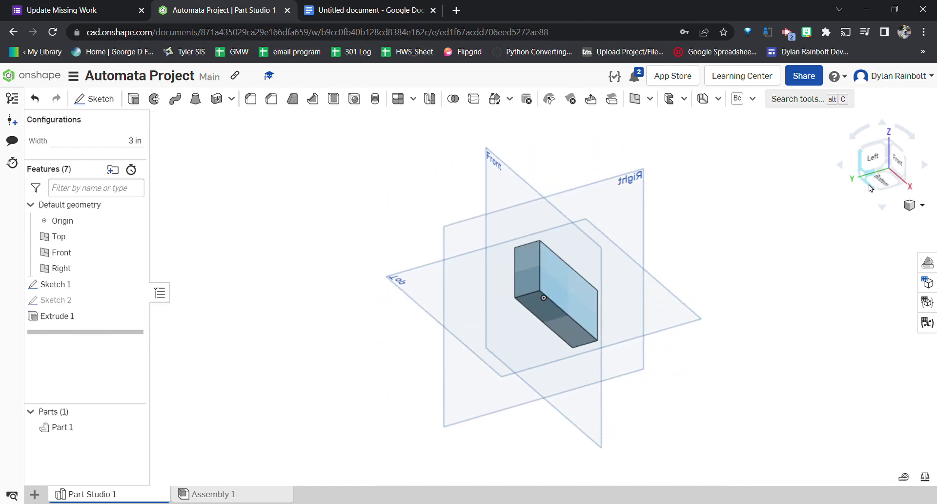
{"action": "left_click", "coordinate": [887, 143]}
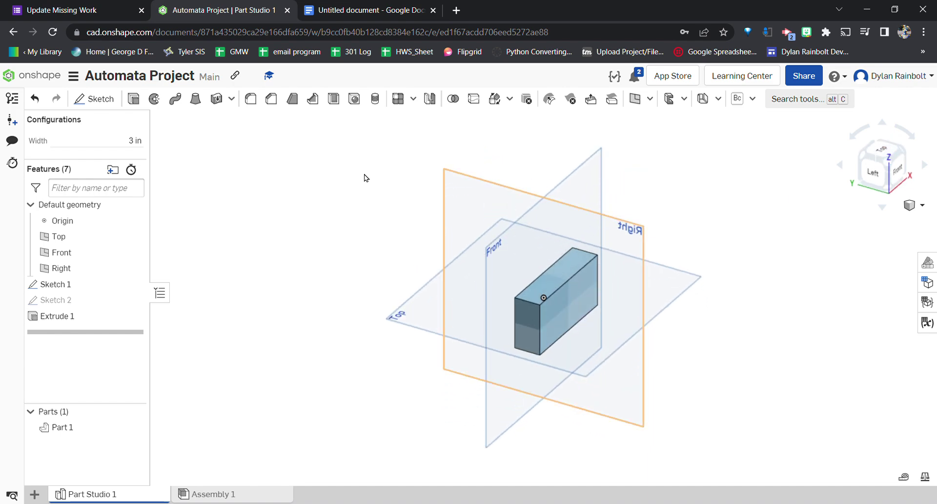
{"action": "left_click", "coordinate": [135, 151]}
{"action": "type", "text": "4"}
{"action": "key", "text": "Return"}
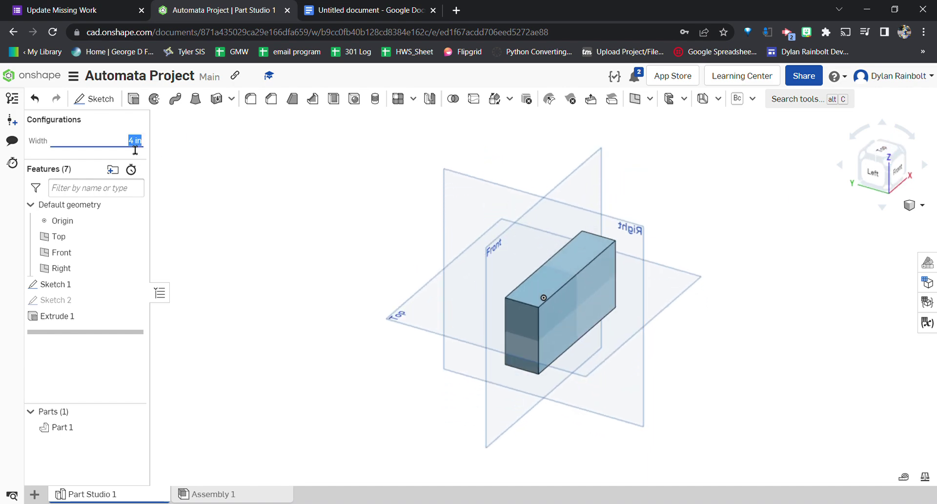
{"action": "type", "text": "1.5"}
{"action": "key", "text": "Return"}
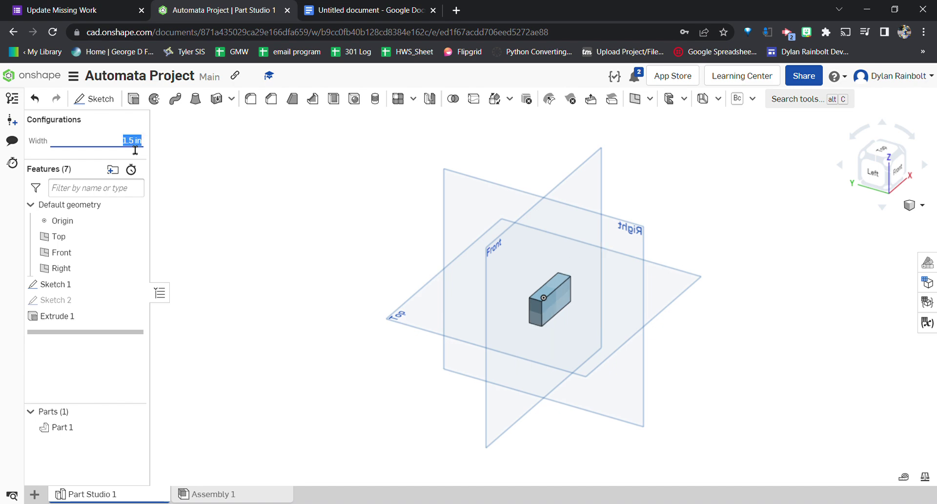
{"action": "type", "text": "2"}
{"action": "key", "text": "Return"}
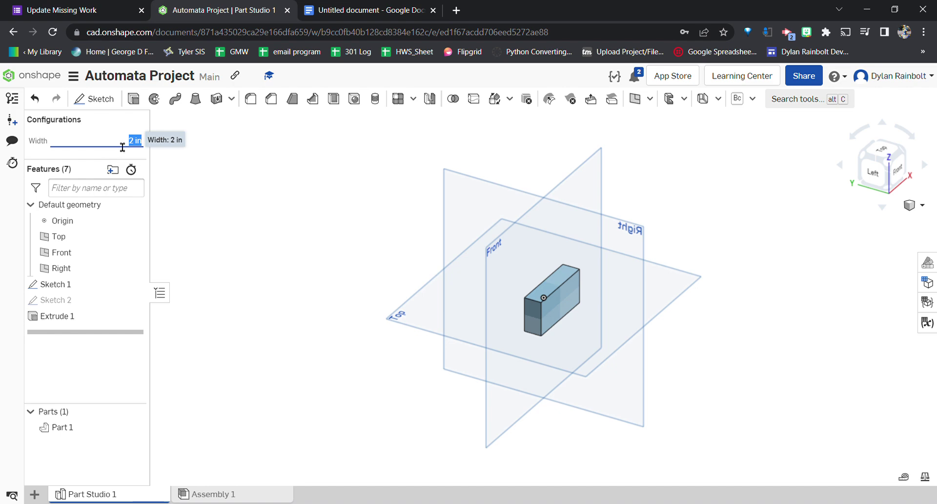
- Add a length configuration variable named Thickness with a default of 0.75 in
{"action": "left_click", "coordinate": [932, 281]}
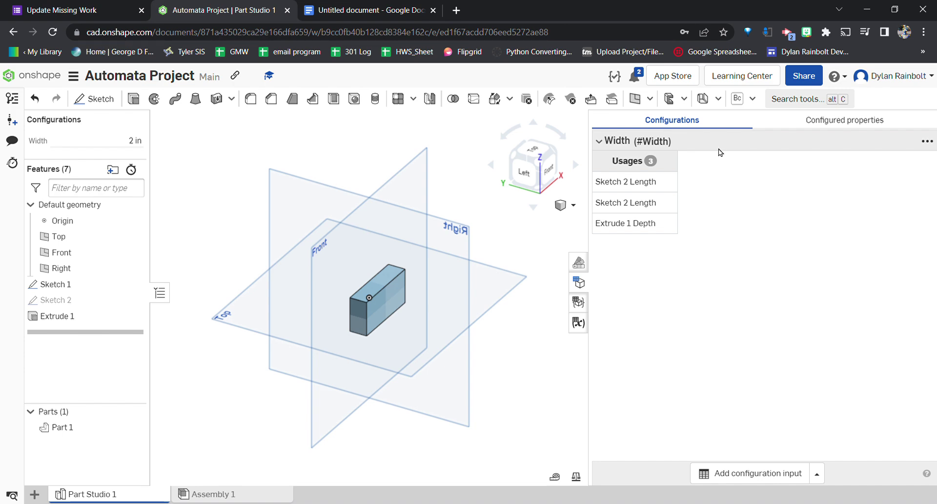
{"action": "left_click", "coordinate": [818, 475]}
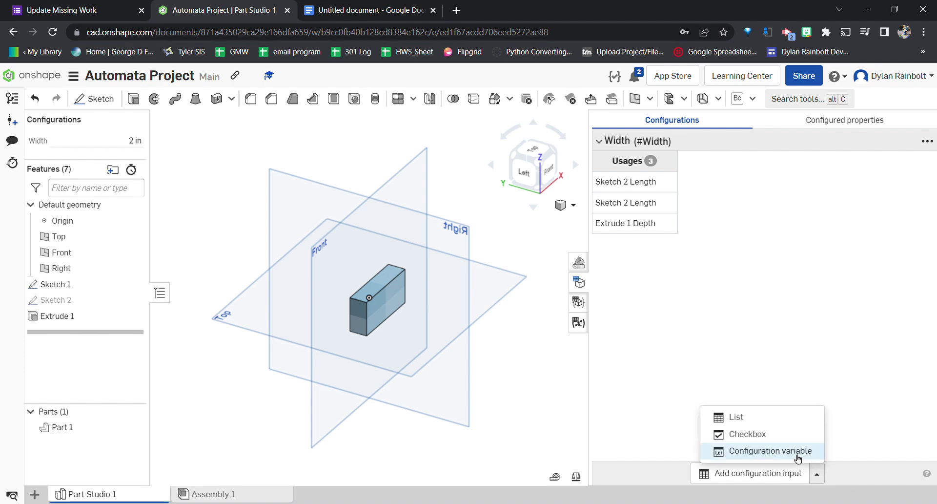
{"action": "left_click", "coordinate": [776, 451]}
{"action": "type", "text": "Thickness"}
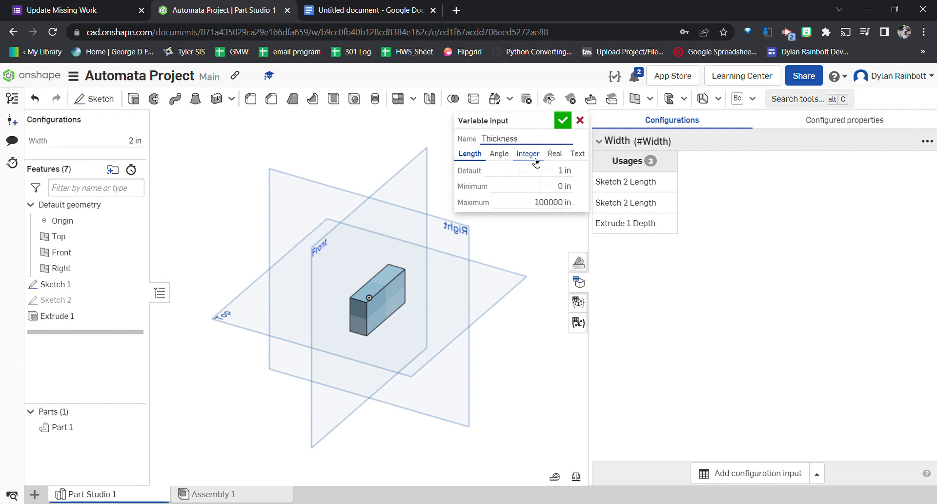
{"action": "left_click", "coordinate": [548, 177]}
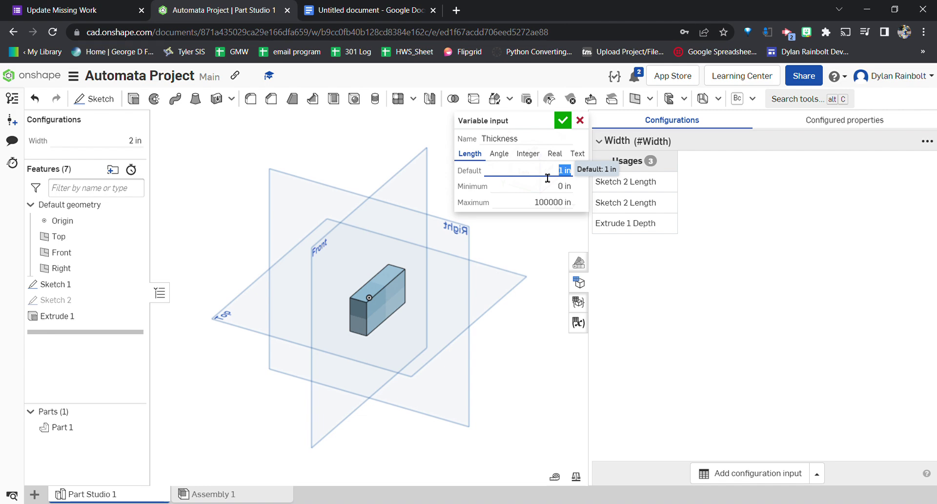
{"action": "type", "text": ".5"}
{"action": "key", "text": "BackSpace"}
{"action": "type", "text": "75"}
- Limit the Thickness variable to a minimum of 0.25 in and a maximum of 1 in, and save it
{"action": "left_click", "coordinate": [557, 190]}
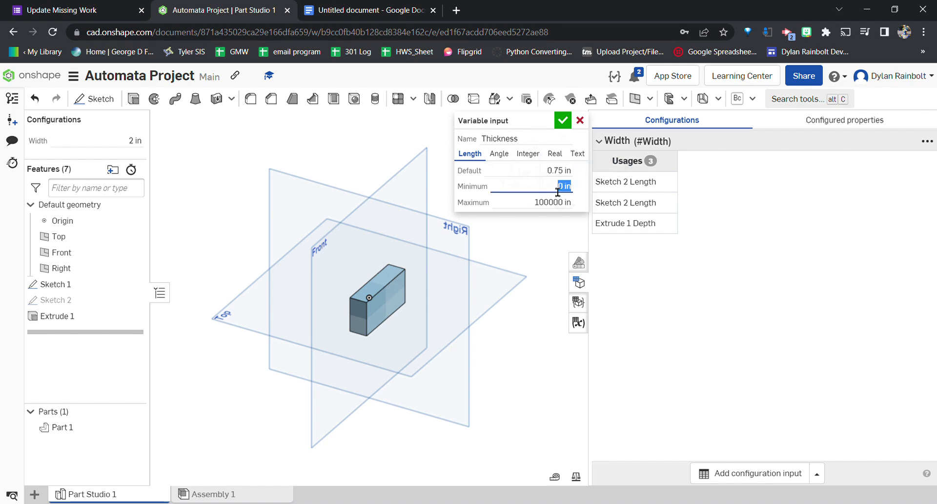
{"action": "type", "text": ".25"}
{"action": "key", "text": "Return"}
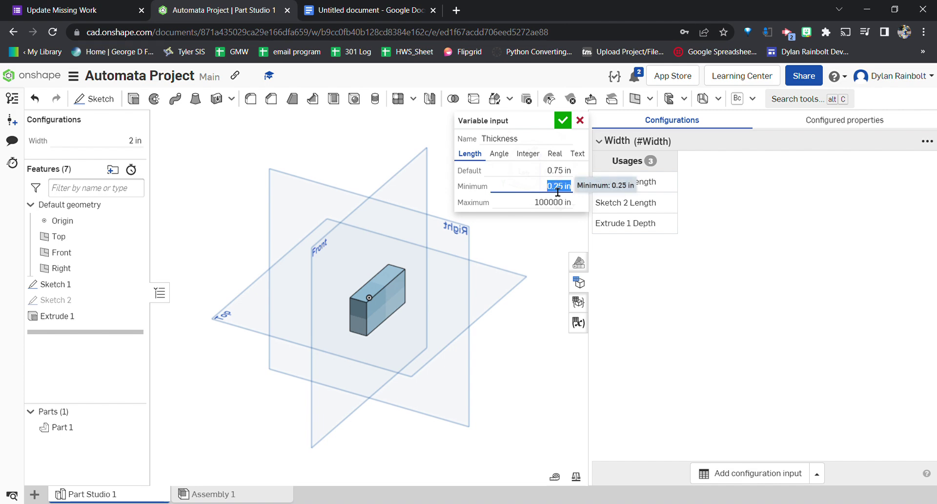
{"action": "left_click", "coordinate": [558, 205]}
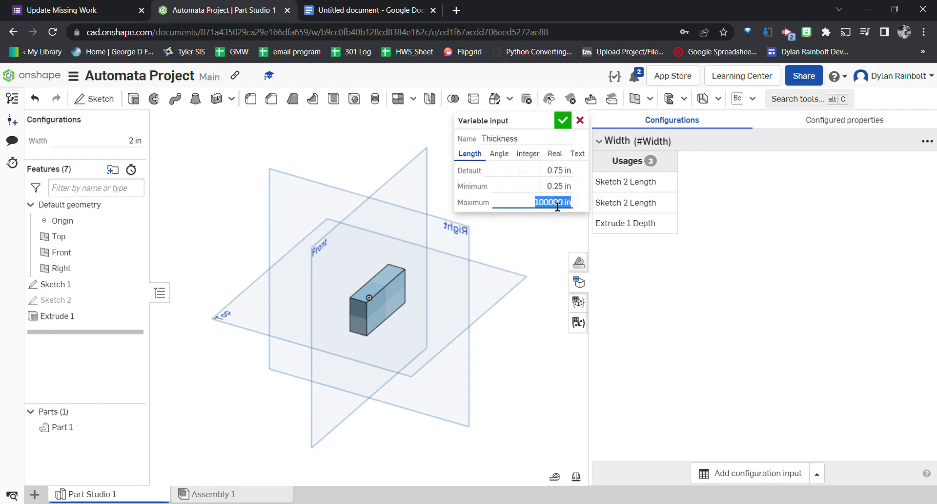
{"action": "type", "text": "1"}
{"action": "key", "text": "Return"}
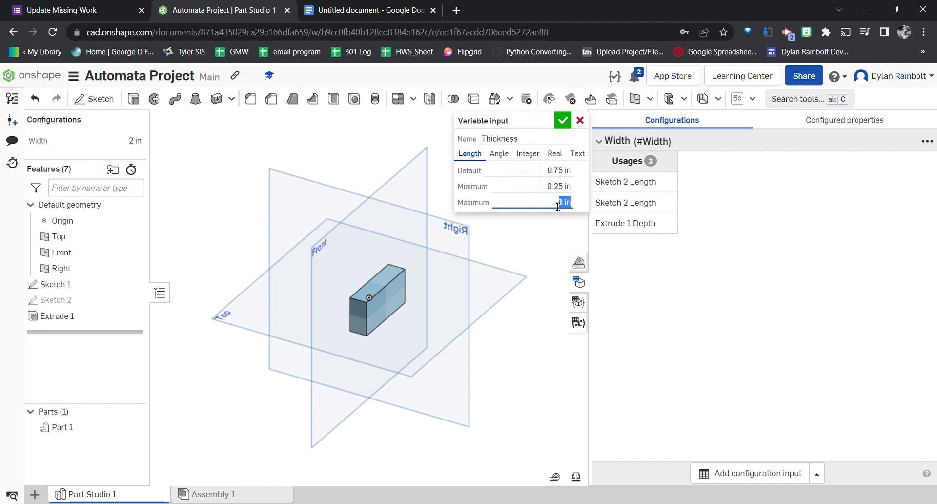
{"action": "left_click", "coordinate": [564, 122]}
{"action": "left_click", "coordinate": [578, 282]}
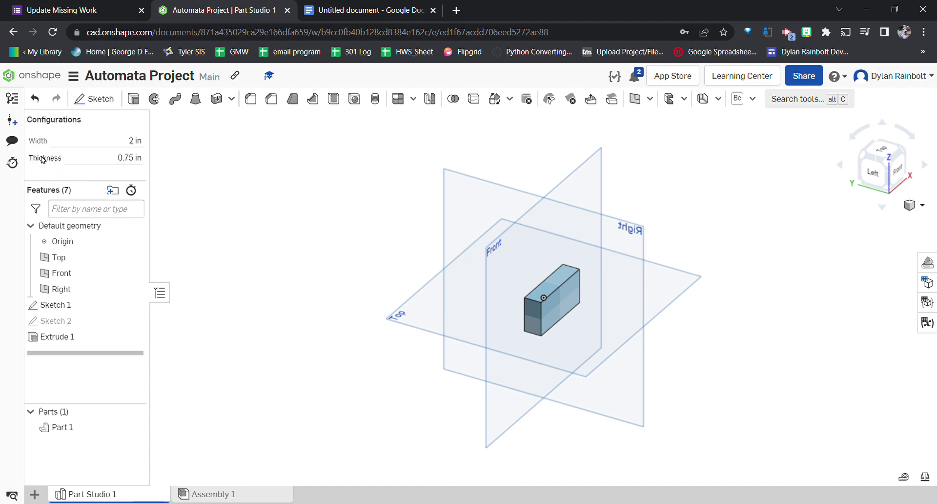
- Edit Extrude 1 so its blind depth is driven by the #Thickness variable
{"action": "double_click", "coordinate": [75, 337]}
{"action": "left_click", "coordinate": [248, 220]}
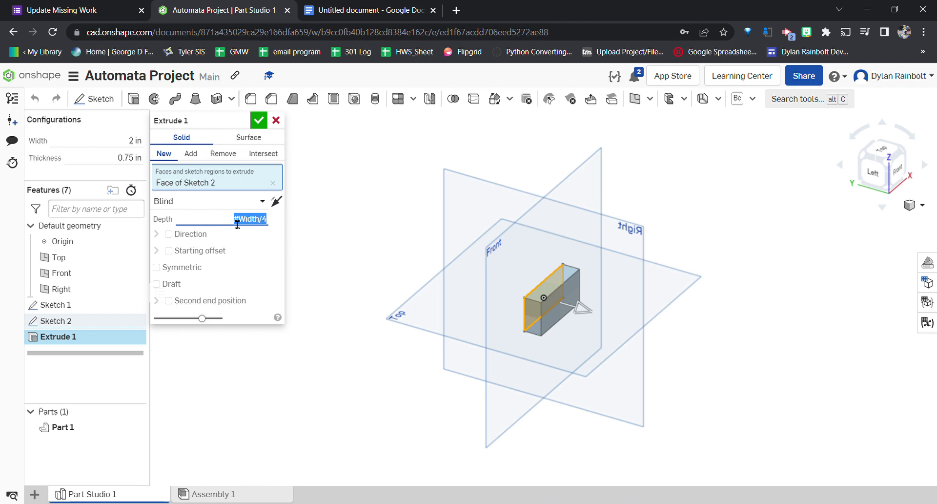
{"action": "type", "text": "#"}
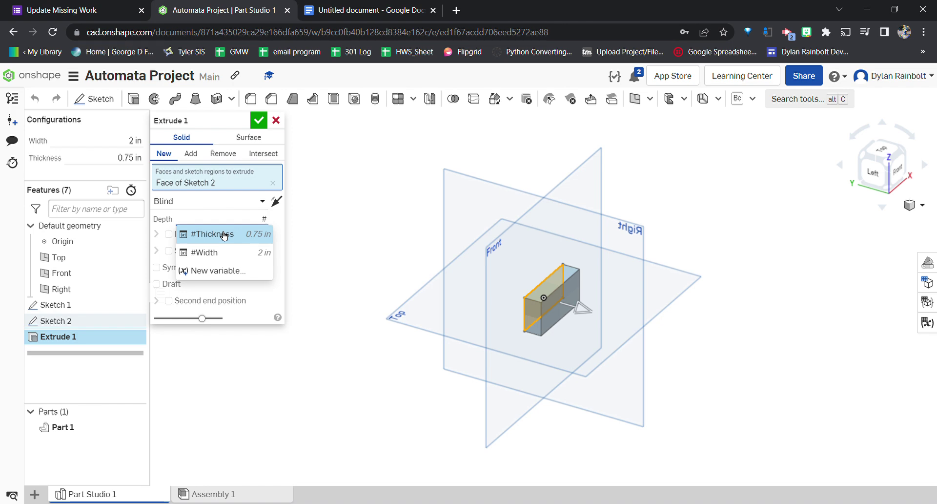
{"action": "left_click", "coordinate": [224, 236]}
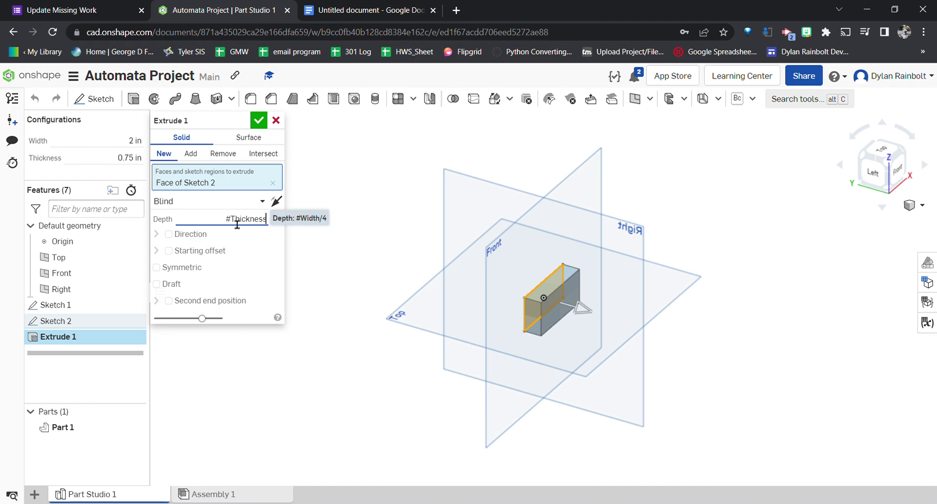
{"action": "key", "text": "Return"}
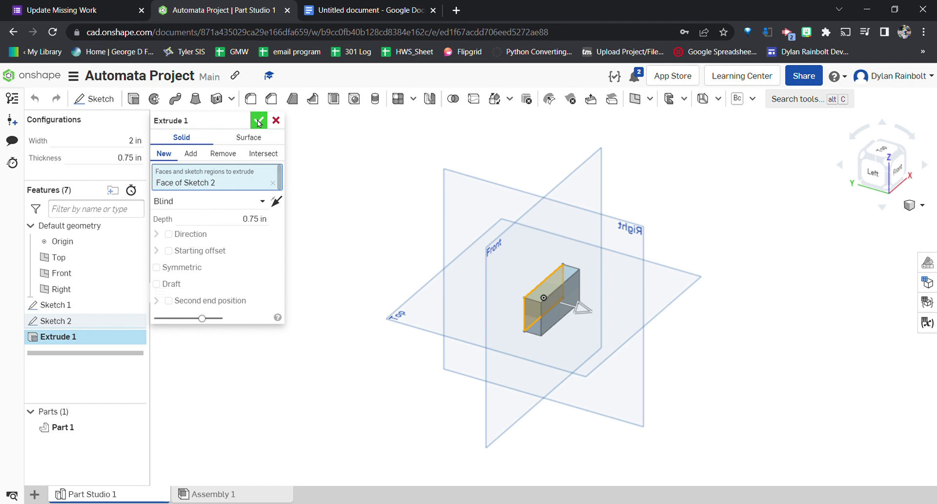
{"action": "left_click", "coordinate": [258, 120]}
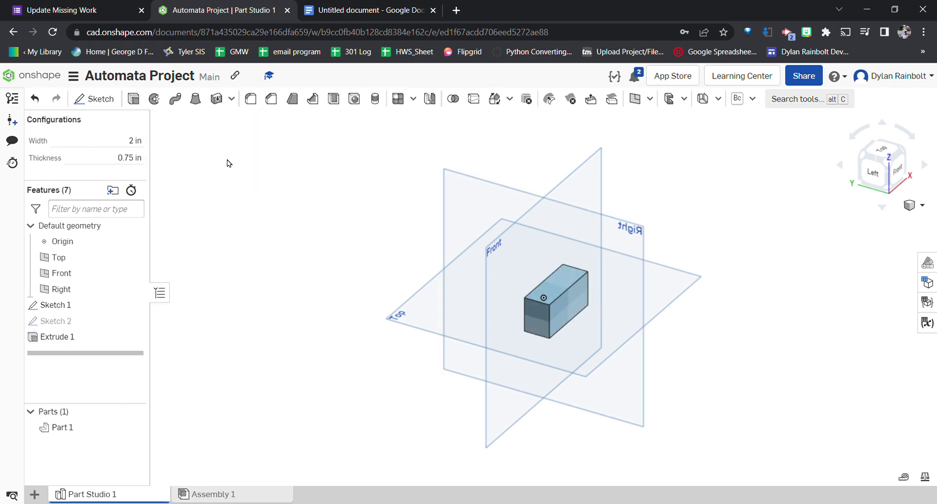
- Test the block's Thickness configuration at 0.25 in and 0.2 in, finishing at 0.3 in
{"action": "left_click", "coordinate": [130, 166]}
{"action": "type", "text": "0.25"}
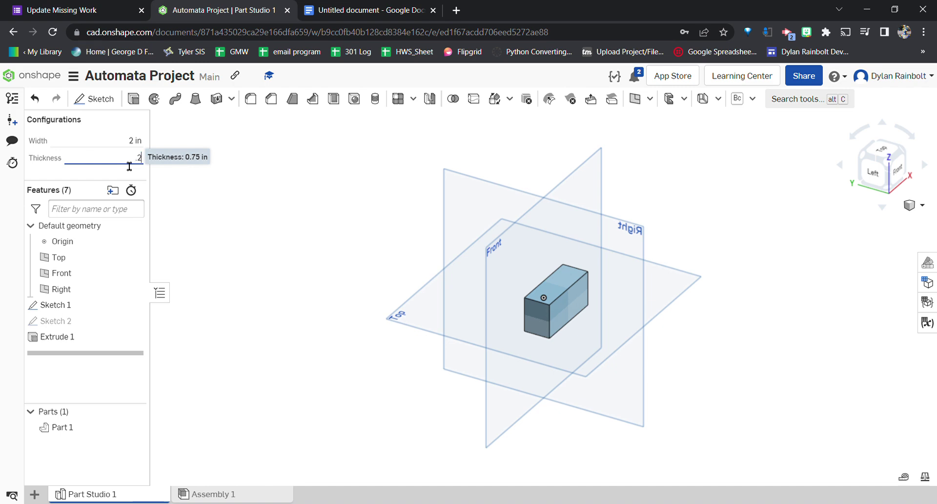
{"action": "key", "text": "Return"}
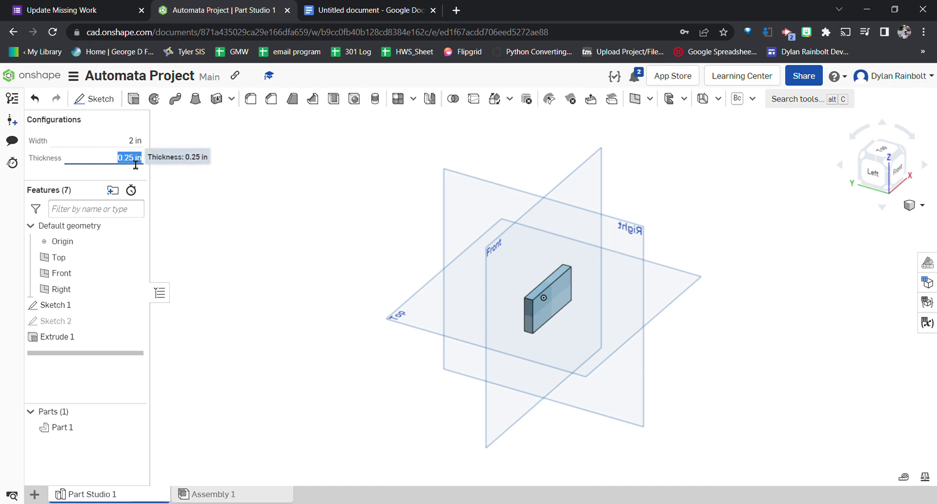
{"action": "type", "text": "2"}
{"action": "key", "text": "Return"}
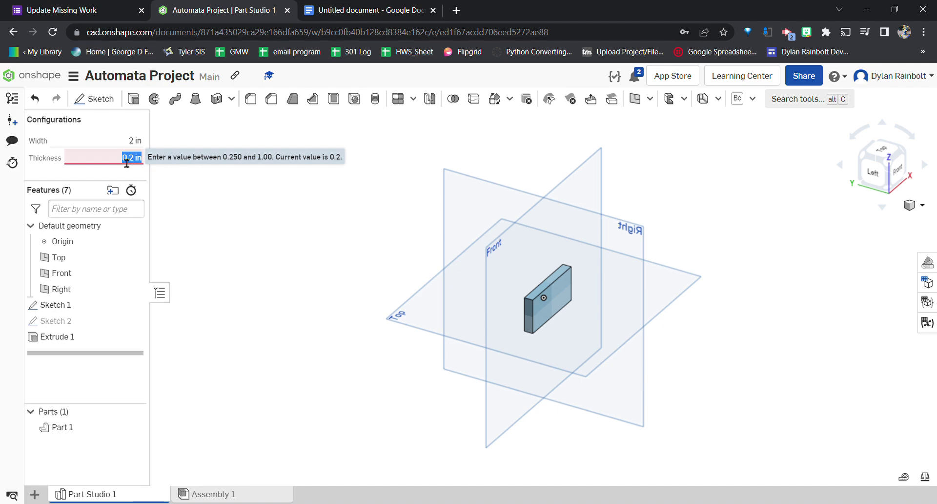
{"action": "type", "text": "0.3"}
{"action": "key", "text": "Return"}
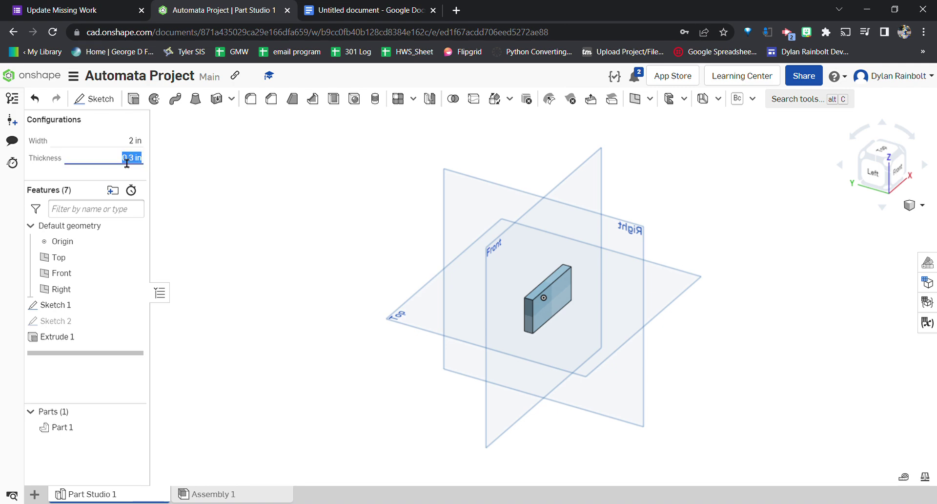
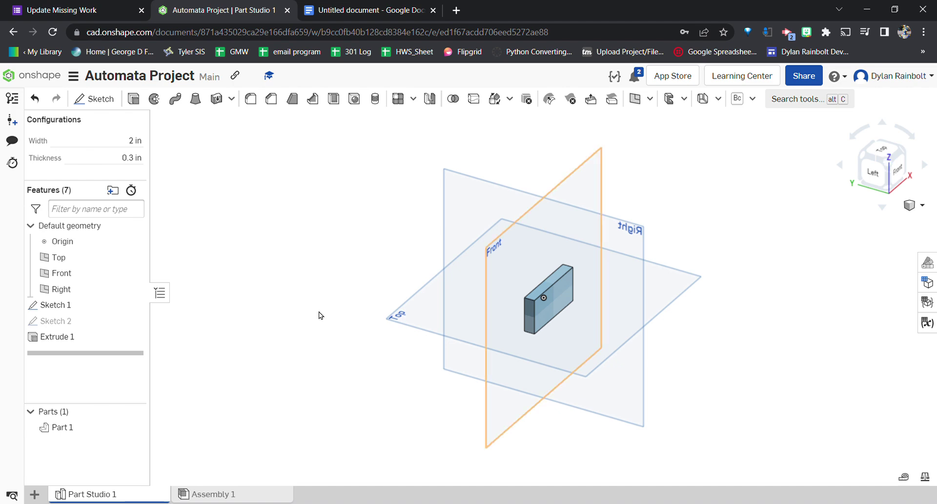
- Delete Sketch 1, Sketch 2 and Extrude 1, and review the dimensioned cam drawing in the untitled Google Docs document
{"action": "left_click_drag", "start_coordinate": [55, 305], "coordinate": [62, 341]}
{"action": "key", "text": "Delete"}
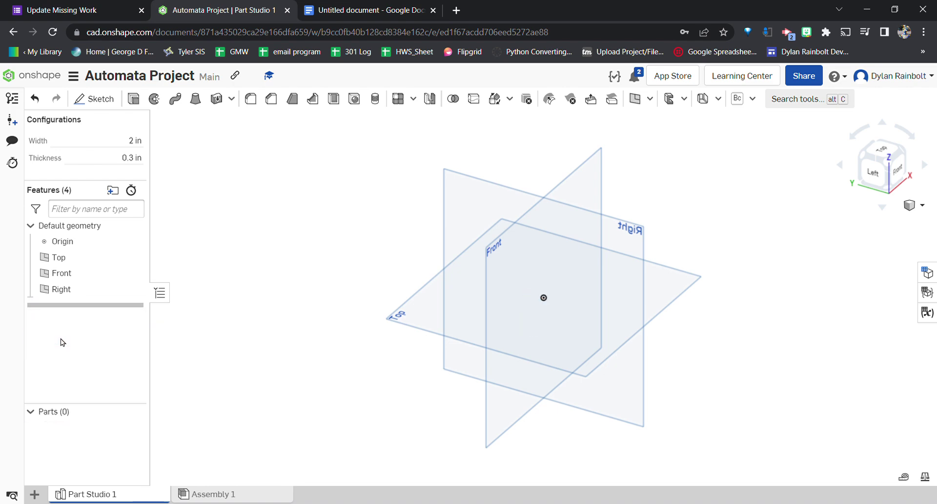
{"action": "left_click", "coordinate": [390, 7]}
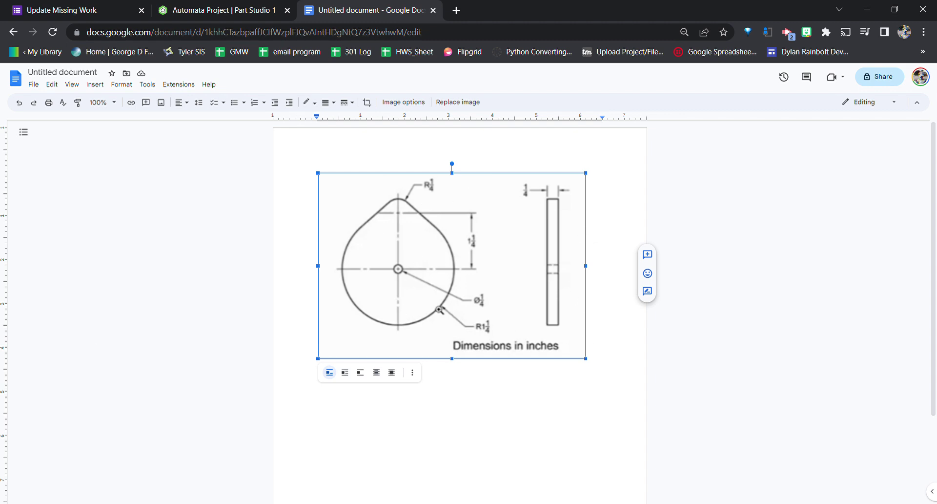
{"action": "left_click", "coordinate": [728, 267]}
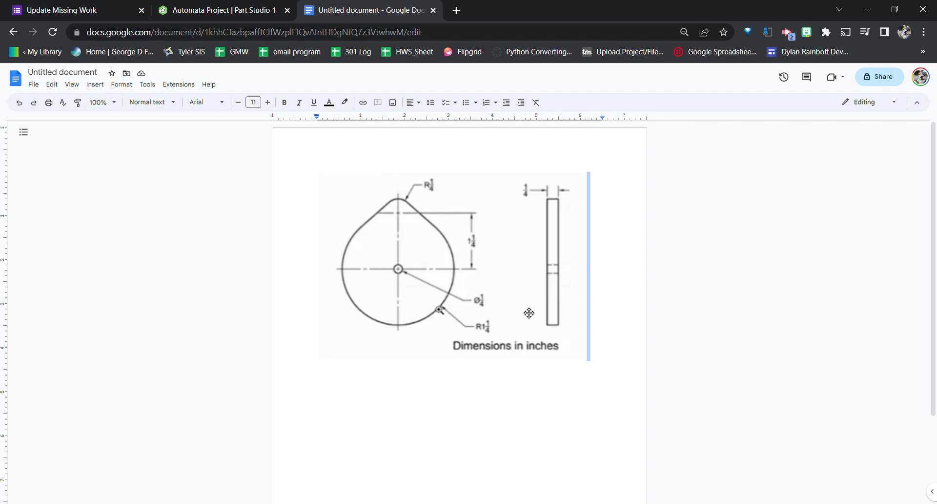
{"action": "left_click", "coordinate": [175, 10]}
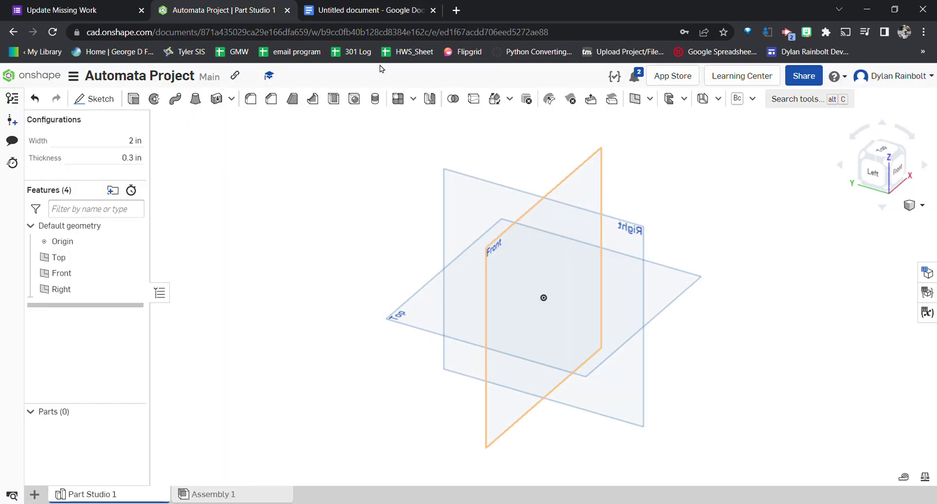
- Delete the Width and Thickness configuration variables from the Part Studio in Onshape
{"action": "left_click", "coordinate": [928, 294]}
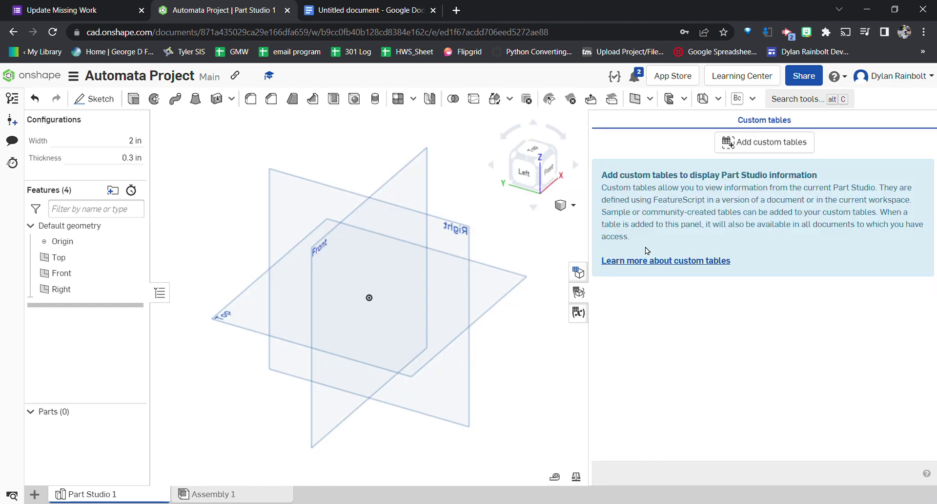
{"action": "left_click", "coordinate": [584, 273]}
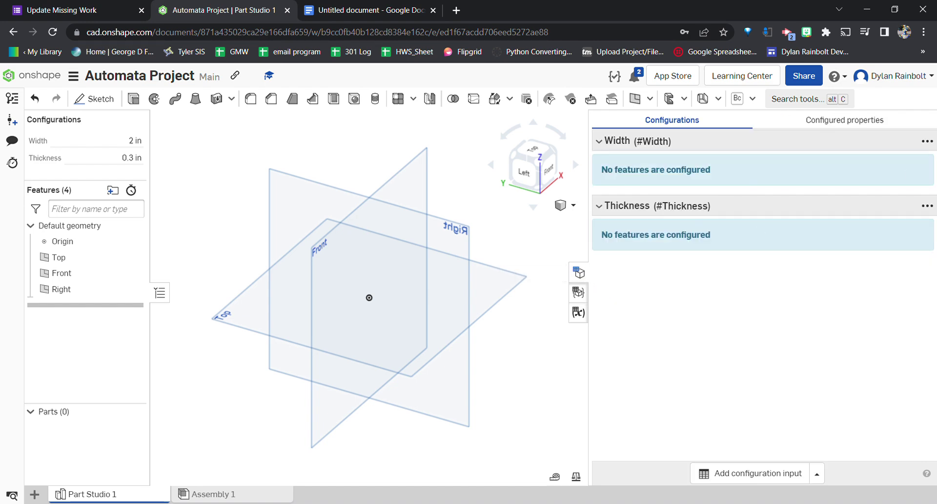
{"action": "left_click", "coordinate": [925, 141]}
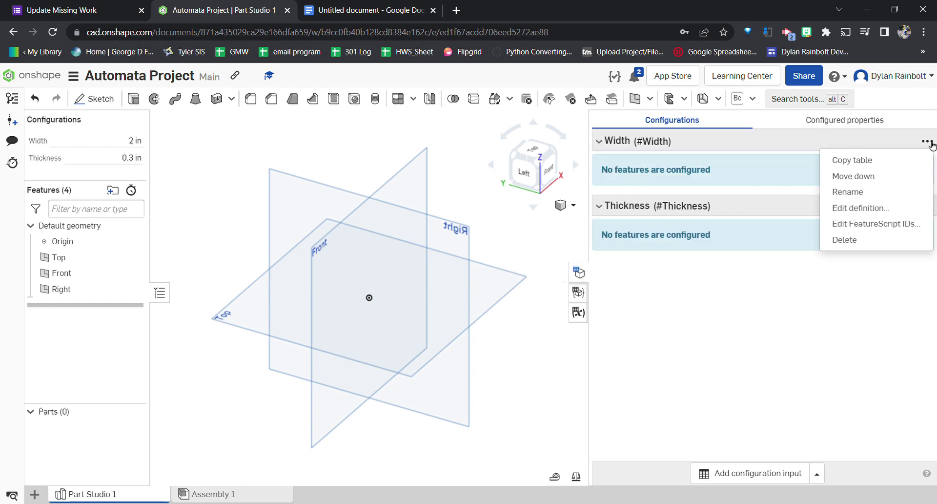
{"action": "left_click", "coordinate": [856, 240]}
{"action": "left_click", "coordinate": [926, 141]}
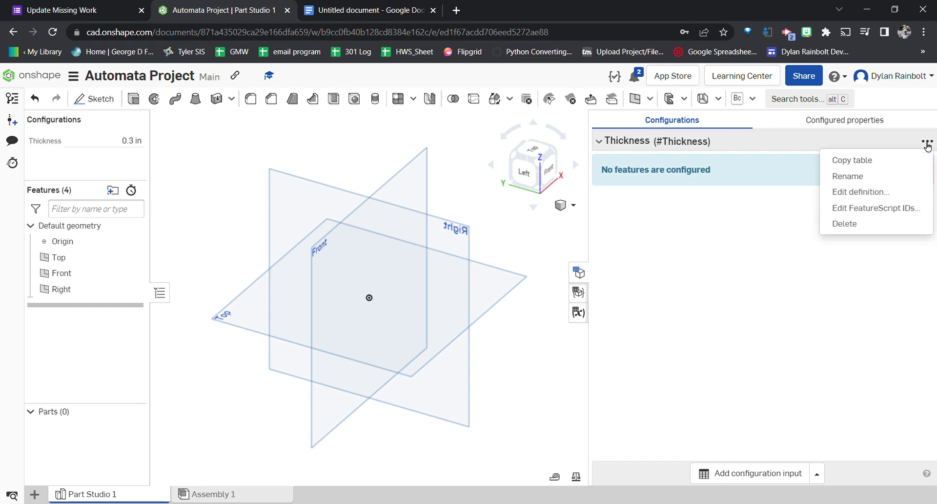
{"action": "left_click", "coordinate": [857, 226]}
- Add a length configuration variable named big_dia with a default of 2.5 in, checking the large radius in the Google Docs drawing
{"action": "left_click", "coordinate": [820, 142]}
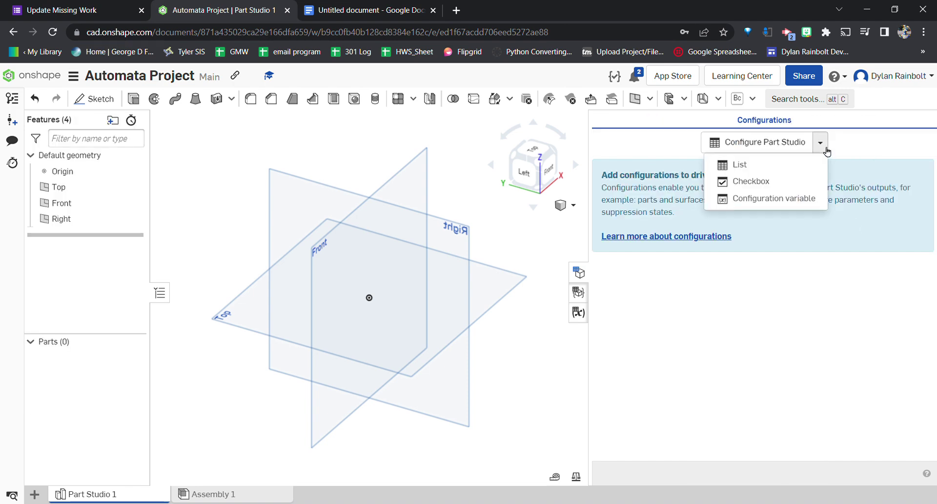
{"action": "left_click", "coordinate": [787, 203]}
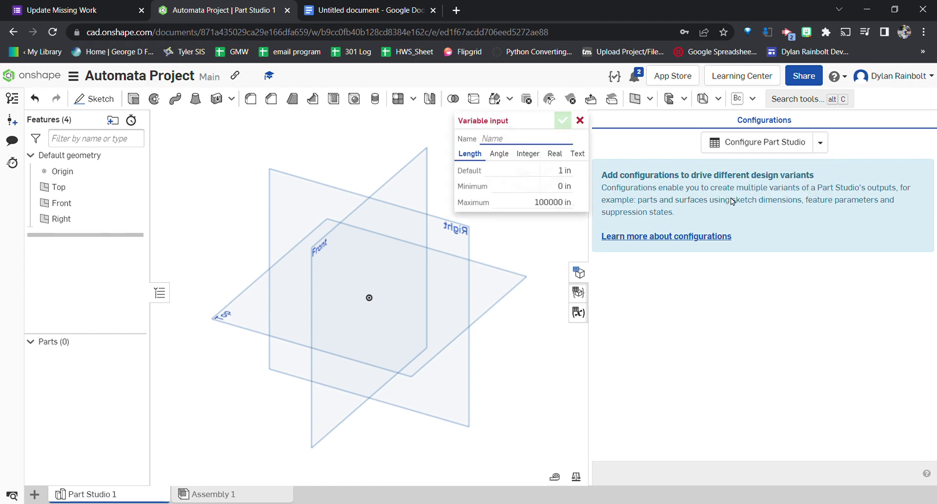
{"action": "type", "text": "BIG"}
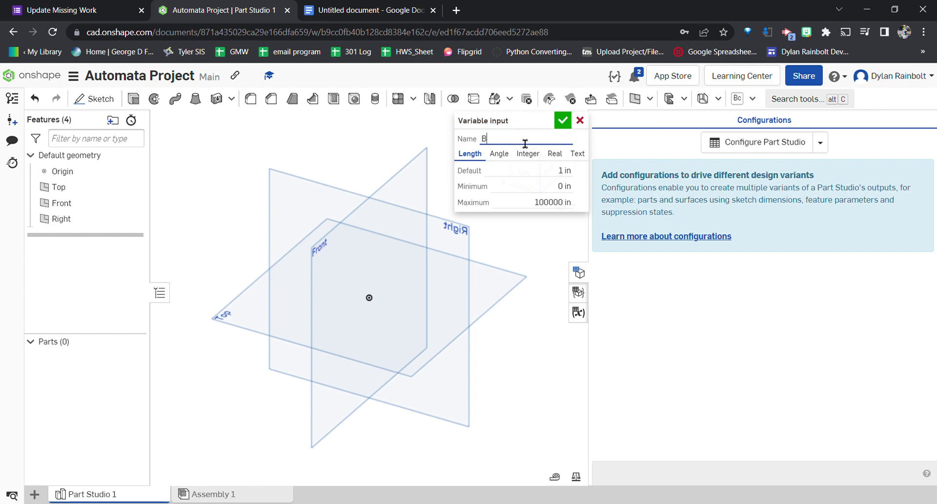
{"action": "key", "text": "BackSpace"}
{"action": "key", "text": "BackSpace"}
{"action": "key", "text": "BackSpace"}
{"action": "type", "text": "big_dia"}
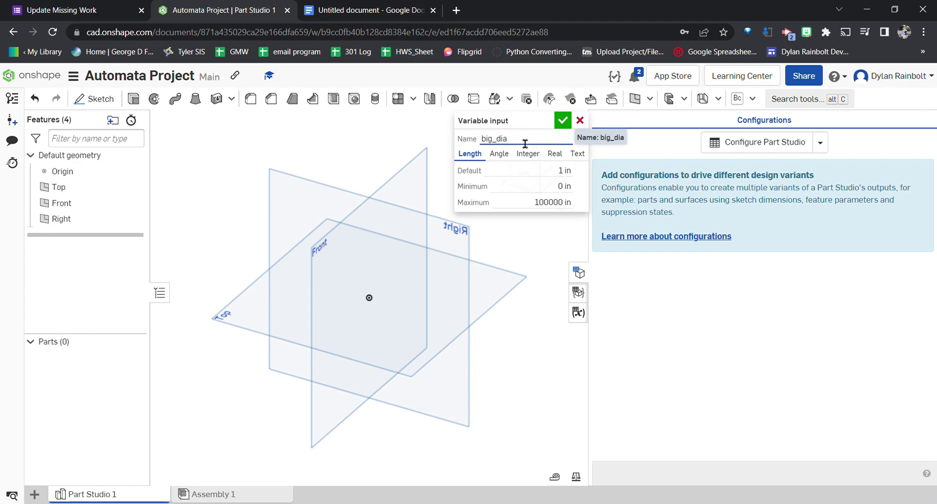
{"action": "left_click", "coordinate": [545, 173]}
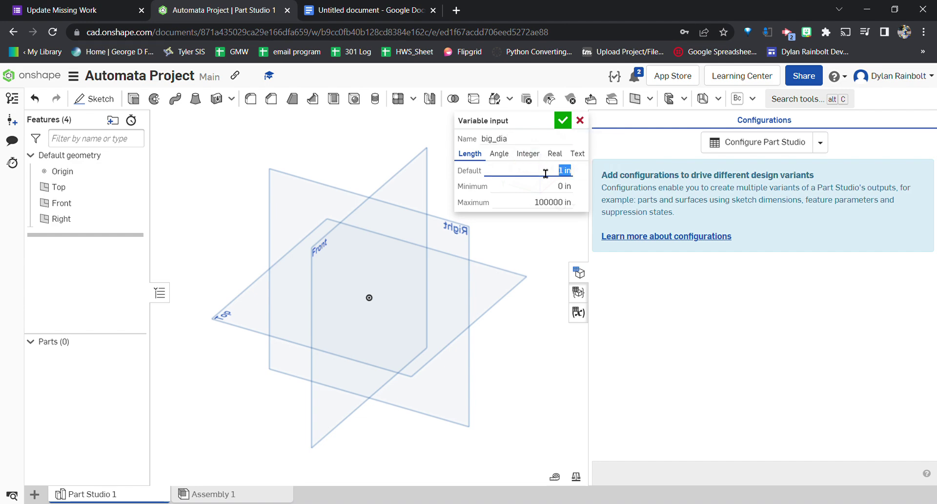
{"action": "left_click", "coordinate": [361, 10]}
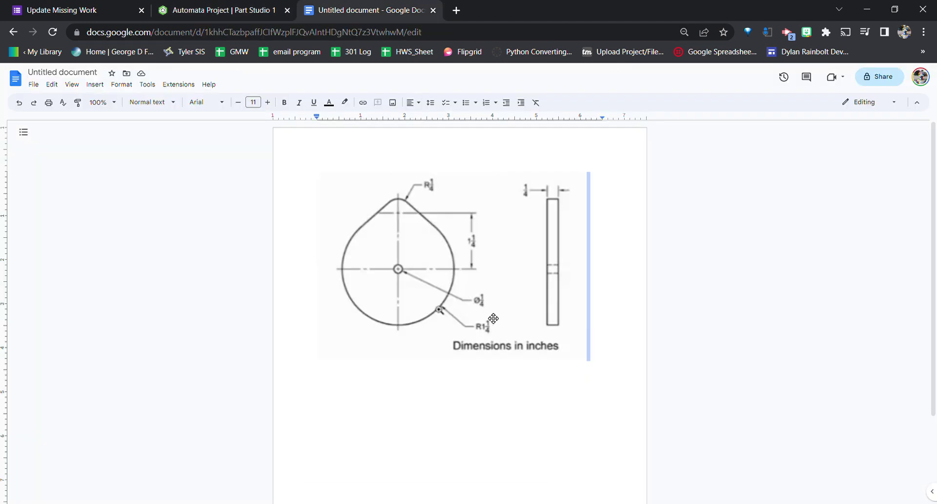
{"action": "left_click", "coordinate": [194, 6]}
{"action": "type", "text": "2.5"}
{"action": "key", "text": "Return"}
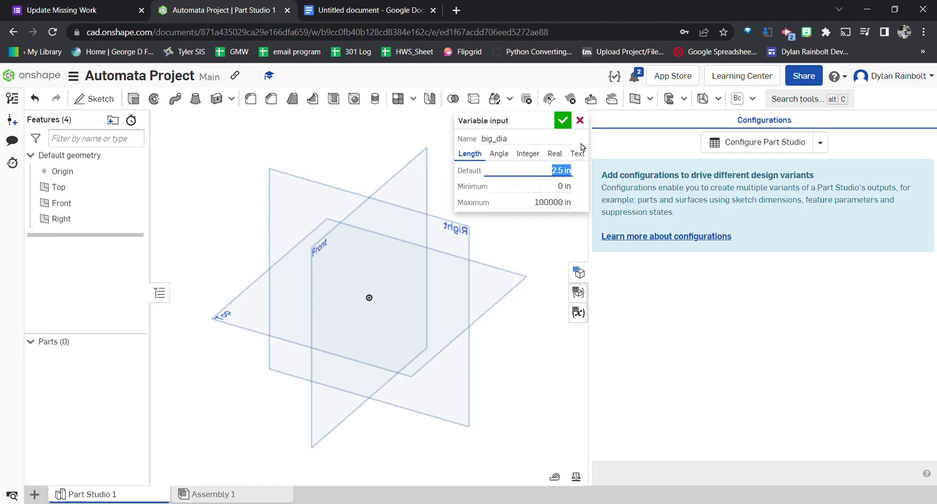
- Limit the big_dia variable to a minimum of 1.5 in and a maximum of 3 in, and save it
{"action": "left_click", "coordinate": [569, 194]}
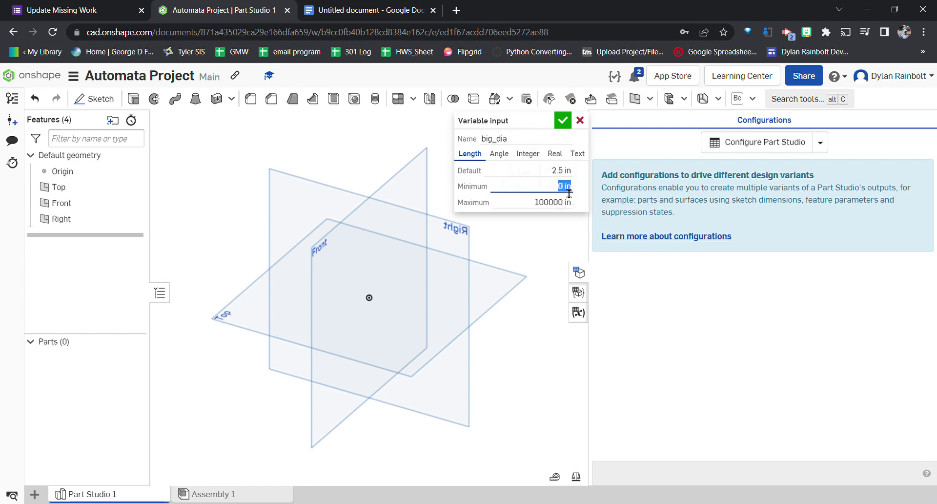
{"action": "type", "text": "1.5"}
{"action": "key", "text": "Return"}
{"action": "left_click", "coordinate": [555, 207]}
{"action": "type", "text": "3"}
{"action": "key", "text": "Return"}
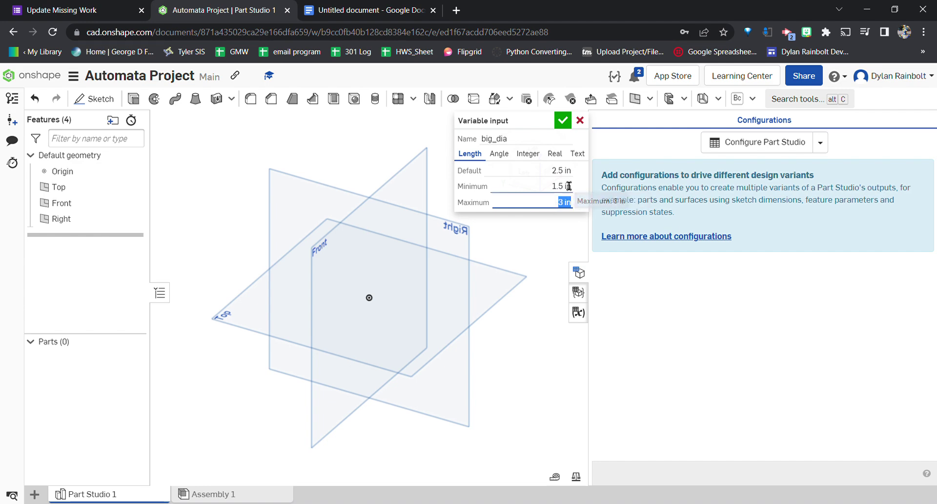
{"action": "left_click", "coordinate": [562, 121]}
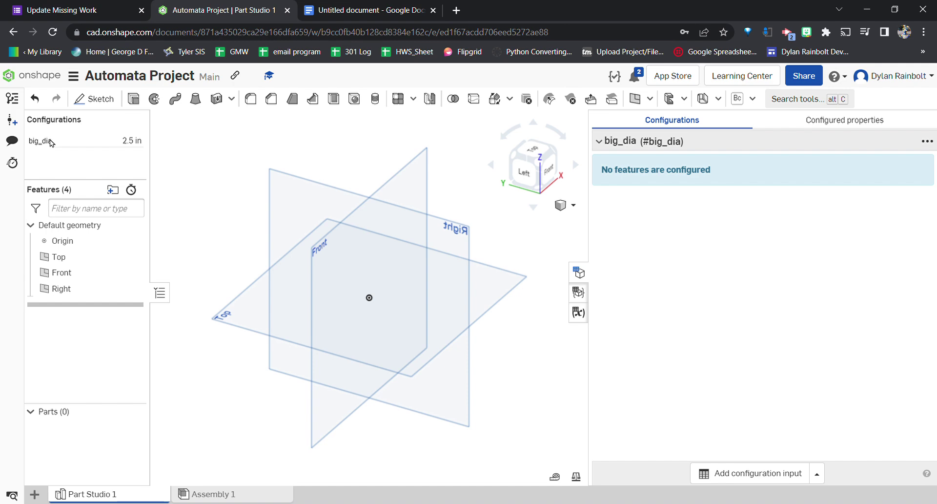
- Check the center hole in the Google Docs drawing and add a length configuration variable named hole with a default of 0.25 in
{"action": "left_click", "coordinate": [393, 4]}
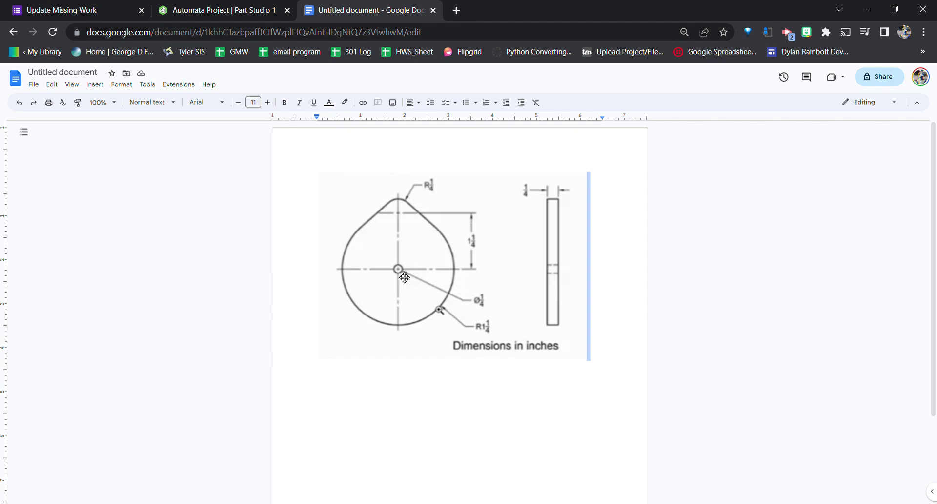
{"action": "left_click", "coordinate": [185, 5]}
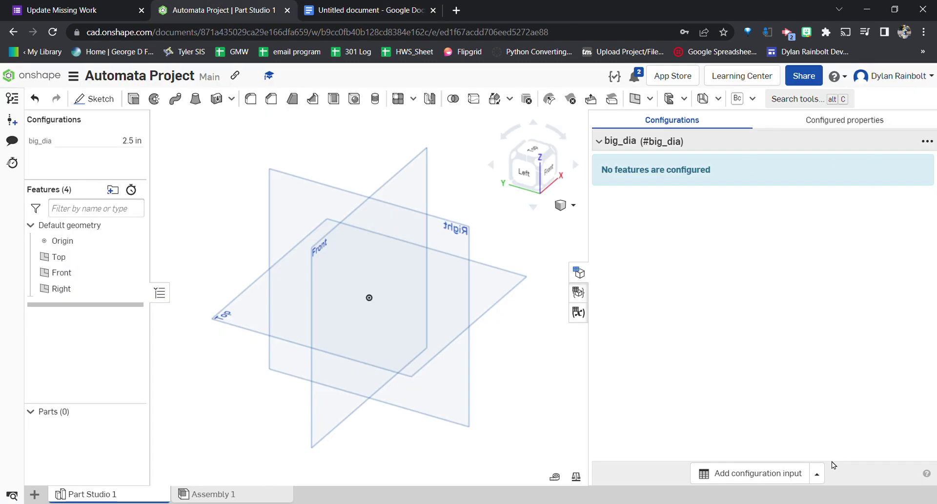
{"action": "left_click", "coordinate": [817, 473]}
{"action": "left_click", "coordinate": [787, 450]}
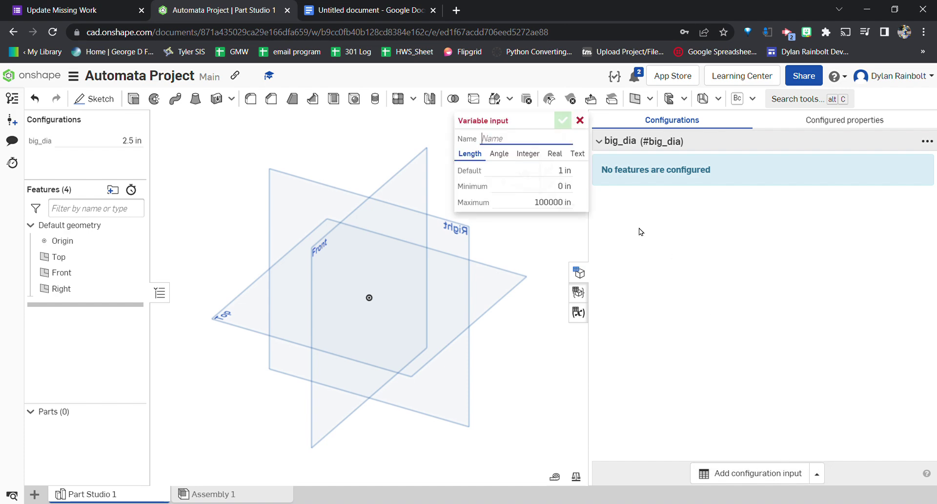
{"action": "type", "text": "hole"}
{"action": "left_click", "coordinate": [564, 170]}
{"action": "type", "text": "0.25"}
{"action": "key", "text": "Return"}
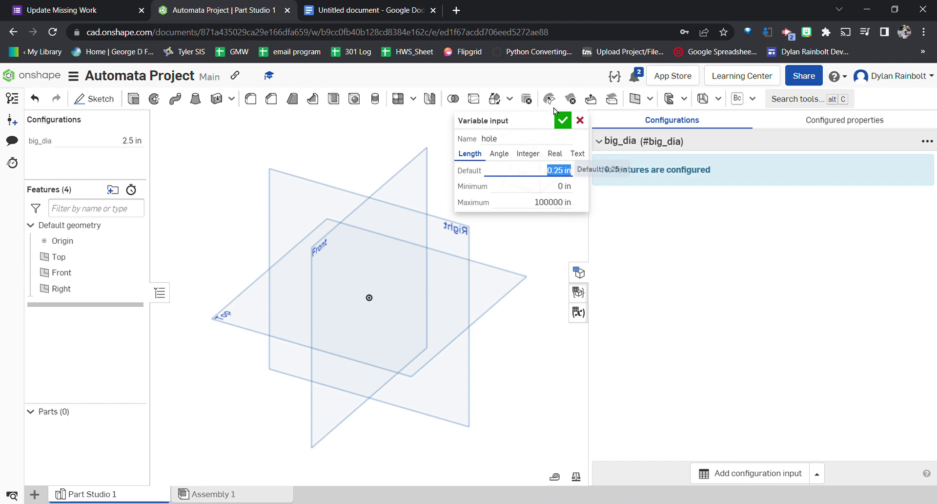
- Limit the hole variable to a minimum of 0.2 in and a maximum of 0.3 in, save it, and close the configuration table
{"action": "left_click", "coordinate": [569, 190]}
{"action": "type", "text": "0.2"}
{"action": "key", "text": "Return"}
{"action": "left_click", "coordinate": [549, 211]}
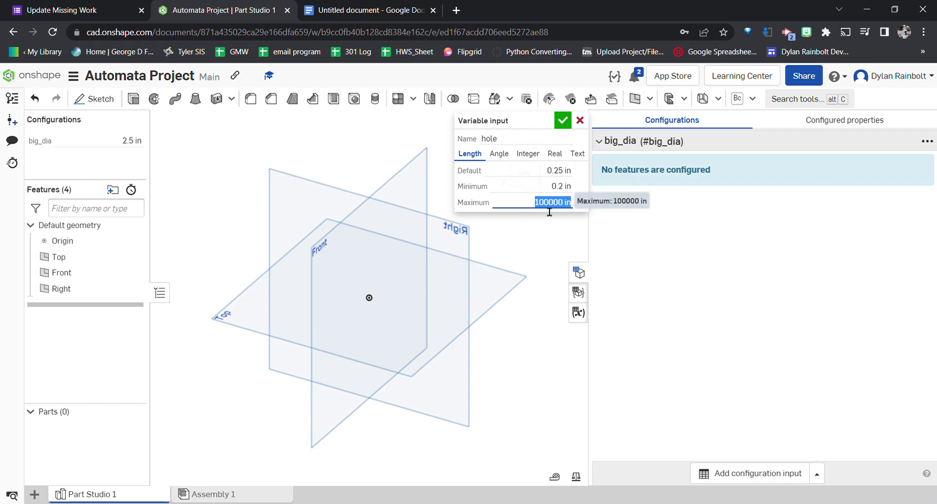
{"action": "type", "text": "0.5"}
{"action": "key", "text": "Return"}
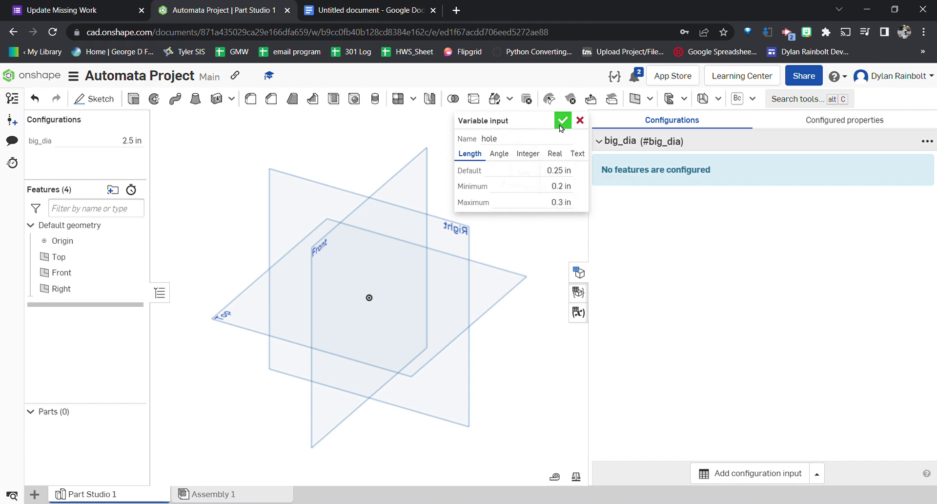
{"action": "left_click", "coordinate": [563, 119]}
{"action": "left_click", "coordinate": [579, 272]}
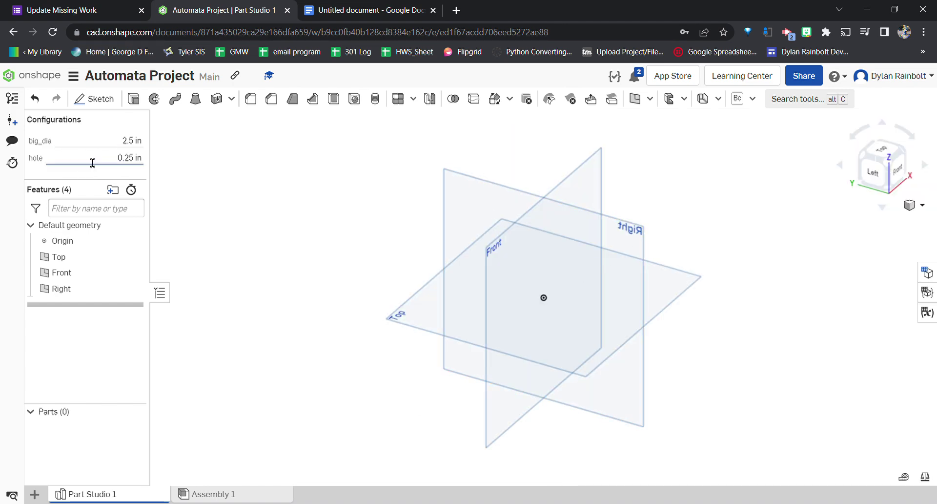
- Start a sketch on the Front plane and check the cam outline in the Google Docs drawing
{"action": "left_click", "coordinate": [531, 247]}
{"action": "left_click", "coordinate": [901, 171]}
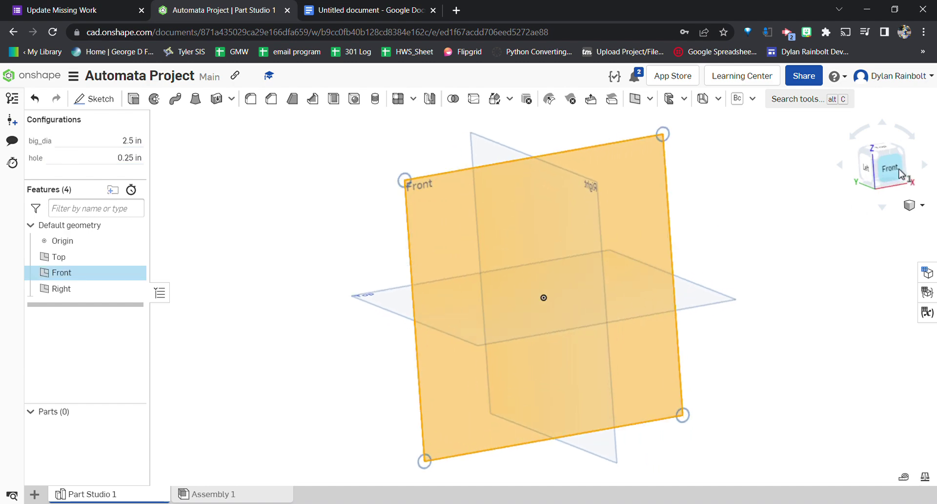
{"action": "left_click", "coordinate": [101, 106]}
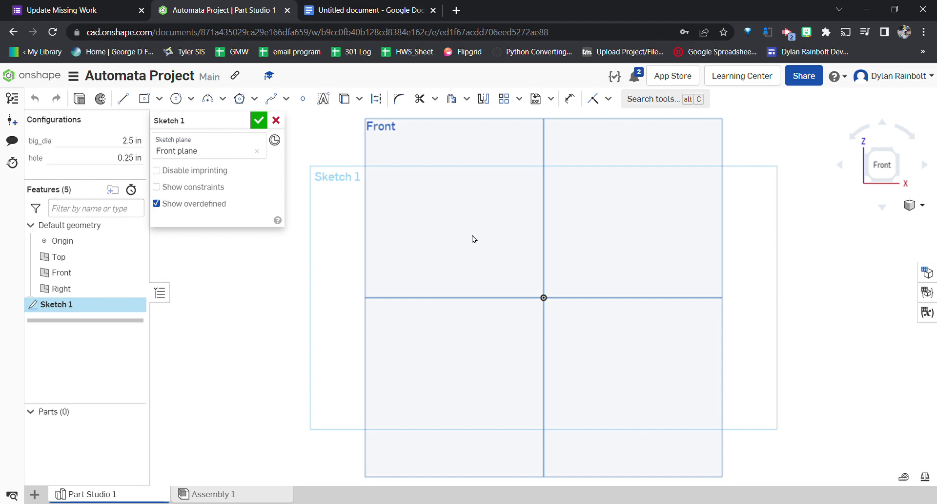
{"action": "left_click", "coordinate": [331, 6]}
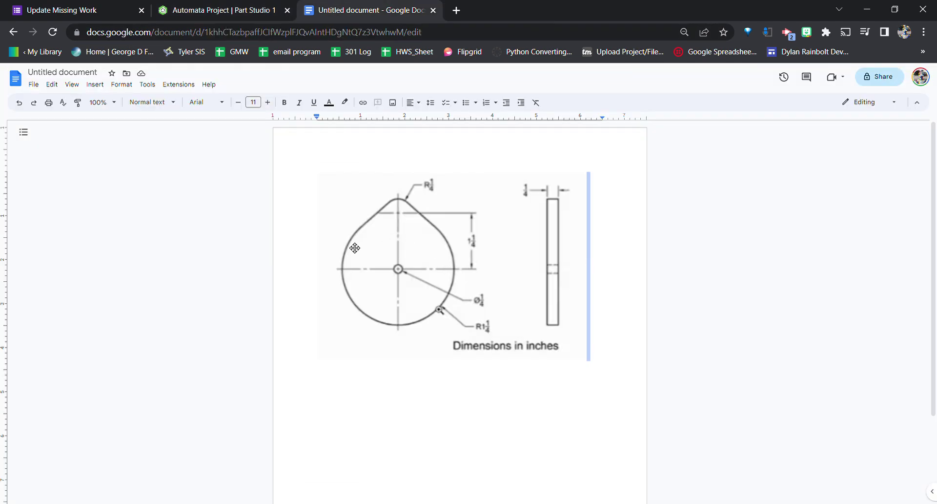
{"action": "left_click", "coordinate": [230, 10]}
- Sketch a circle centered on the origin and set its diameter to the #big_dia variable
{"action": "left_click", "coordinate": [176, 98]}
{"action": "left_click", "coordinate": [547, 305]}
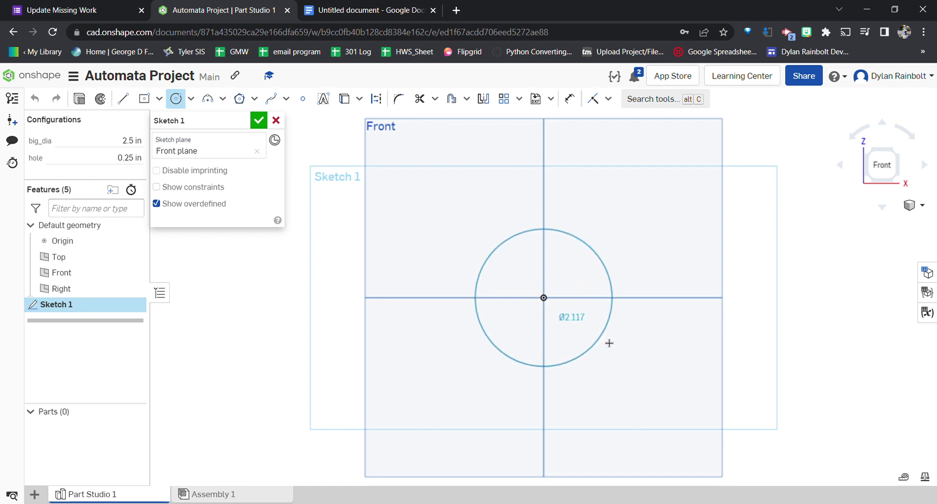
{"action": "left_click", "coordinate": [623, 351]}
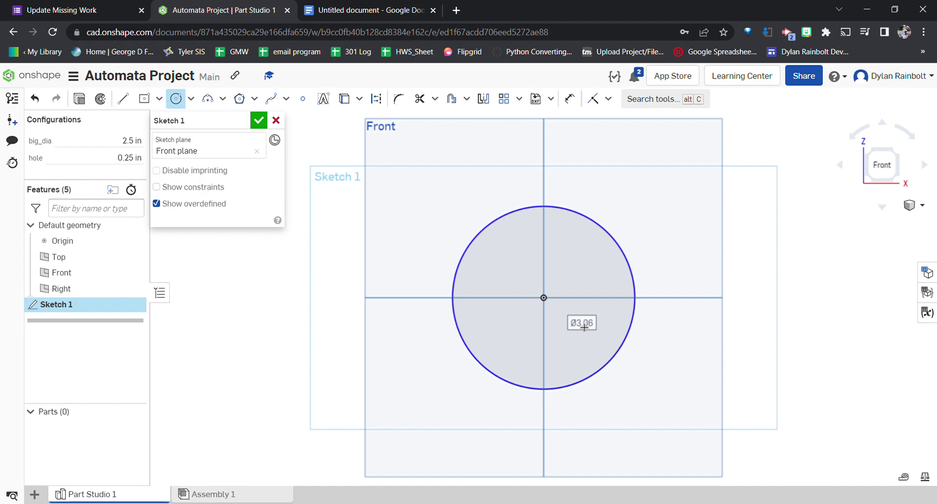
{"action": "left_click_drag", "start_coordinate": [79, 145], "coordinate": [575, 264]}
{"action": "mouse_move", "coordinate": [80, 141]}
{"action": "left_mouse_down"}
{"action": "mouse_move", "coordinate": [166, 142]}
{"action": "mouse_move", "coordinate": [441, 296]}
{"action": "left_mouse_up"}
{"action": "type", "text": "3"}
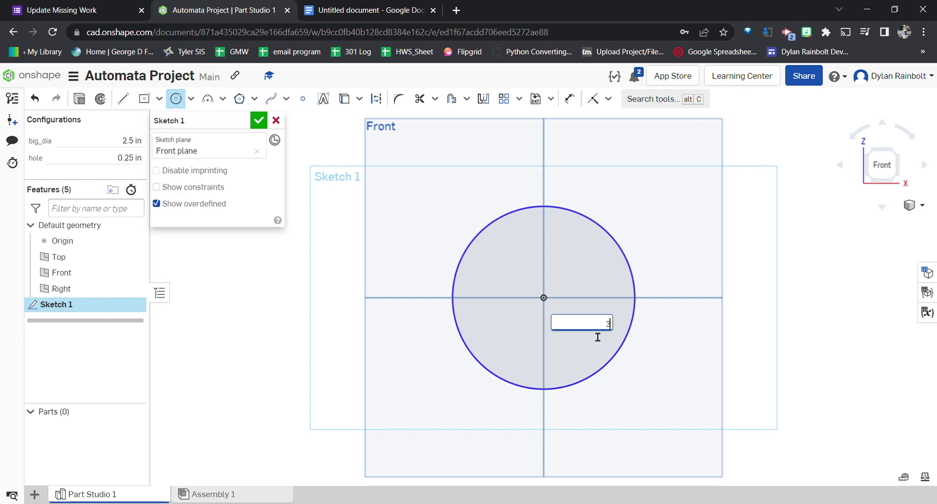
{"action": "key", "text": "BackSpace"}
{"action": "type", "text": "#"}
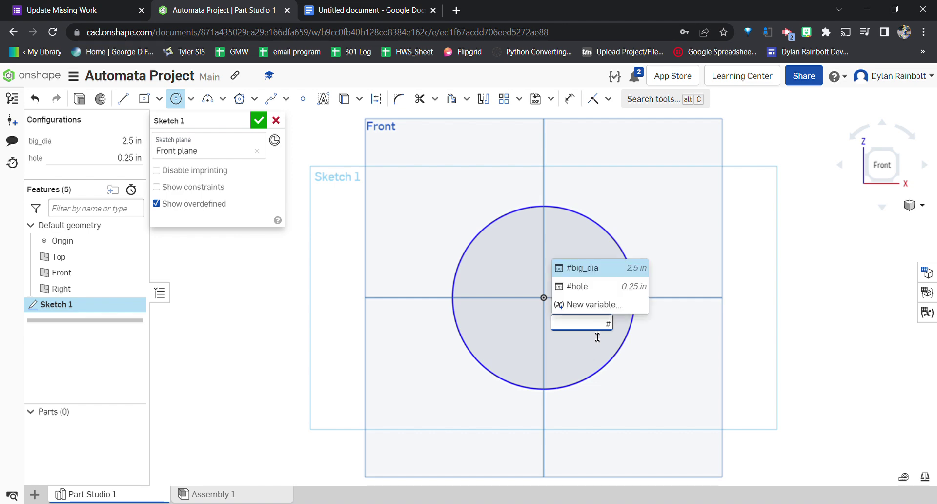
{"action": "left_click", "coordinate": [593, 270]}
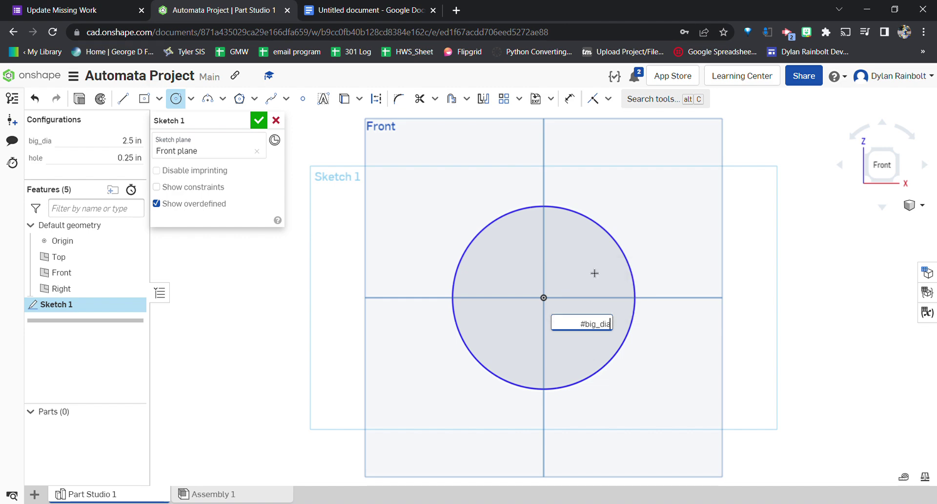
{"action": "key", "text": "Return"}
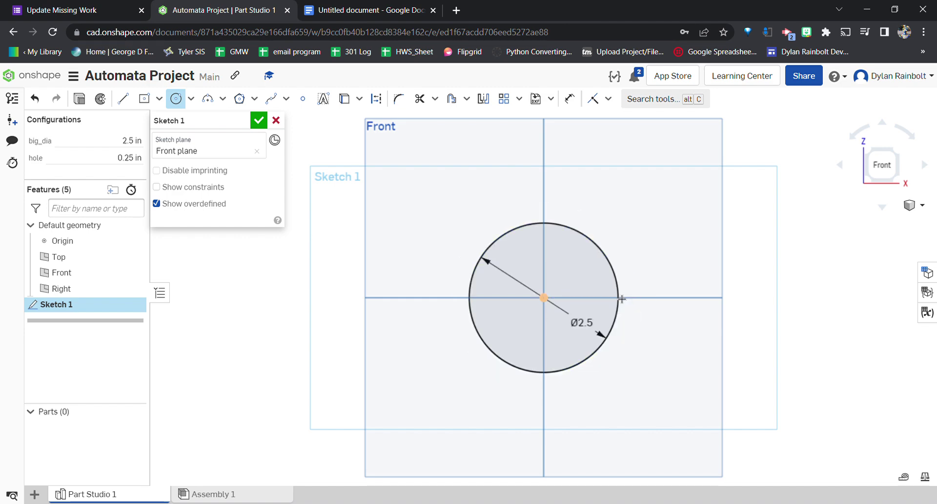
- Check the center hole in the Google Docs drawing and sketch a center-point rectangle about 0.236 by 0.184 in on the origin
{"action": "left_click", "coordinate": [369, 6]}
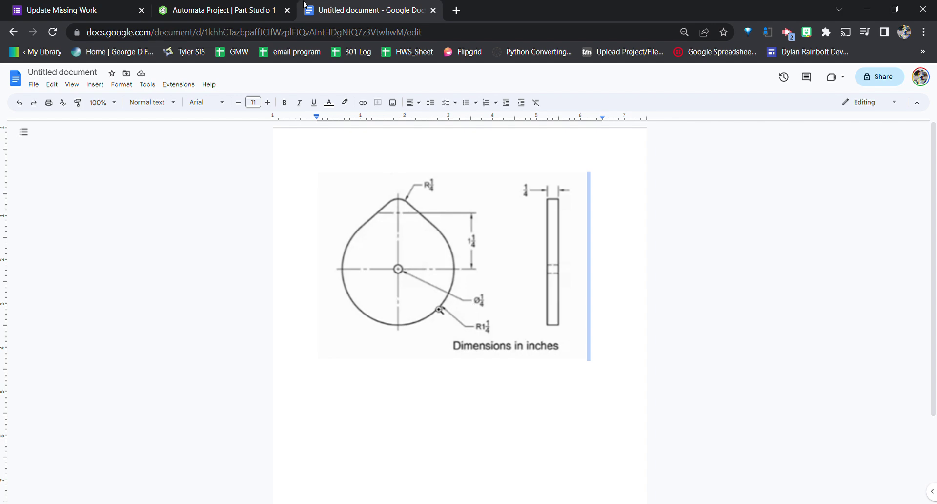
{"action": "left_click", "coordinate": [220, 10]}
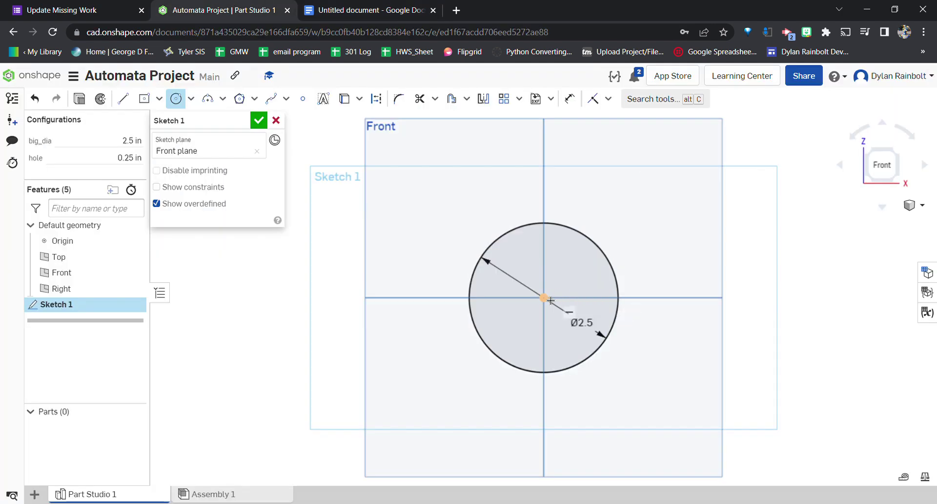
{"action": "left_click", "coordinate": [143, 98]}
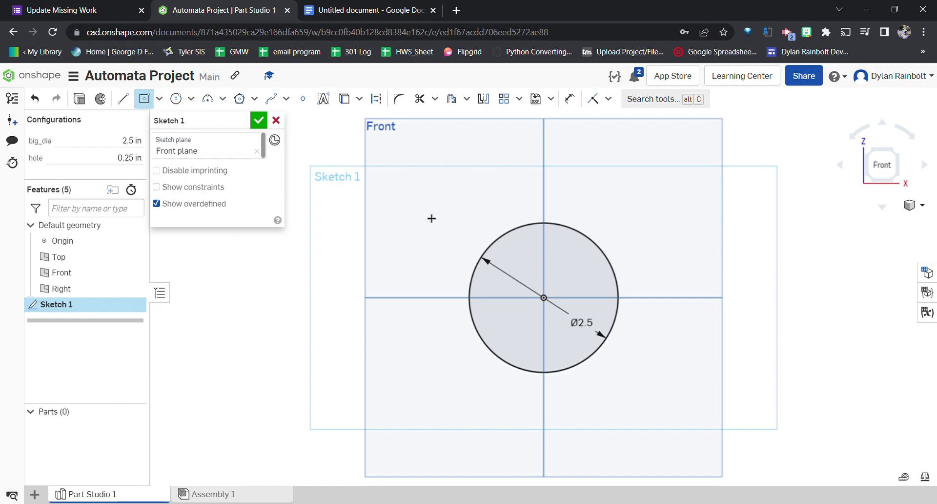
{"action": "left_click", "coordinate": [544, 297]}
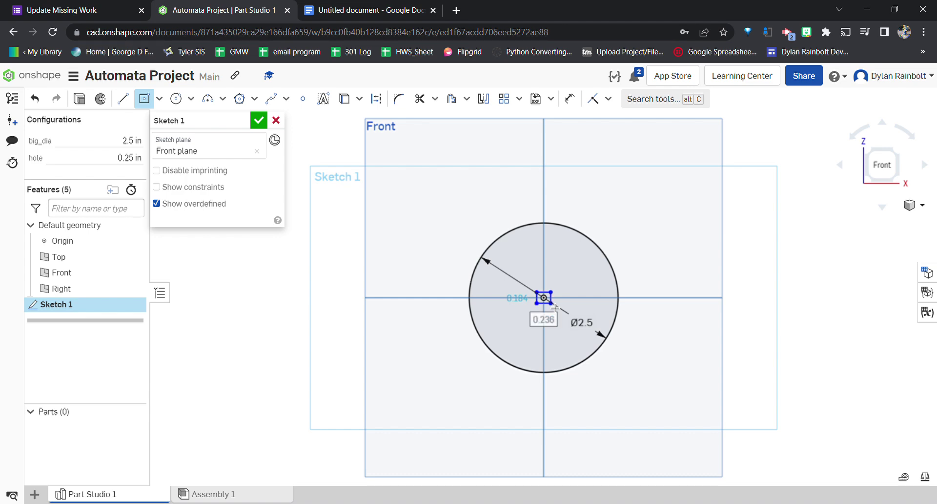
- Set both the width and the height of the center rectangle to the #hole variable
{"action": "key", "text": "BackSpace"}
{"action": "type", "text": "#"}
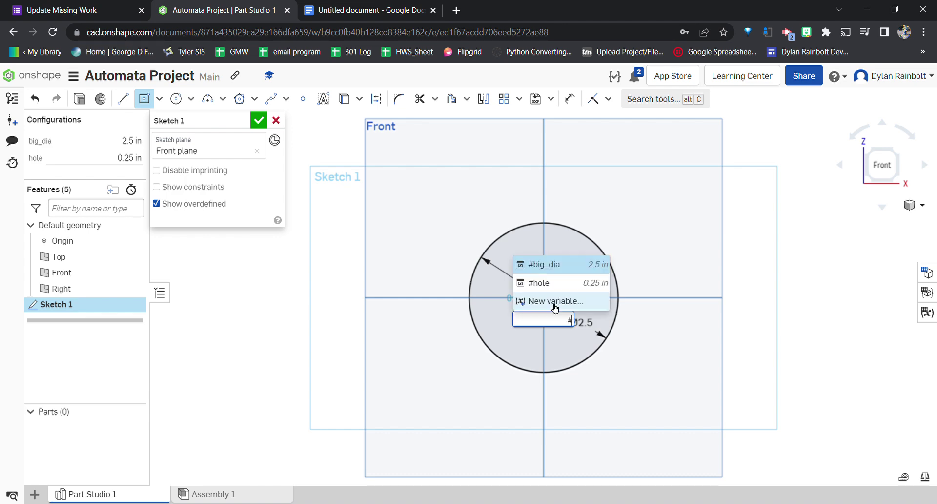
{"action": "left_click", "coordinate": [560, 288]}
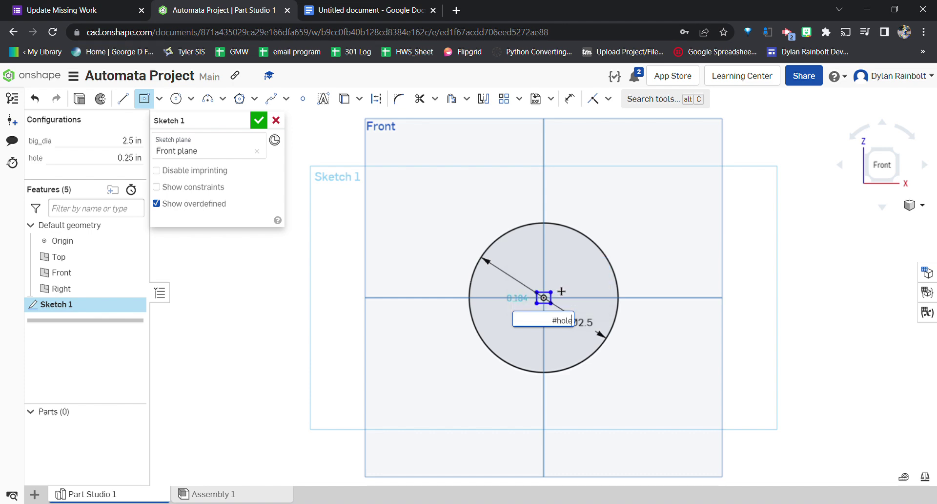
{"action": "key", "text": "Return"}
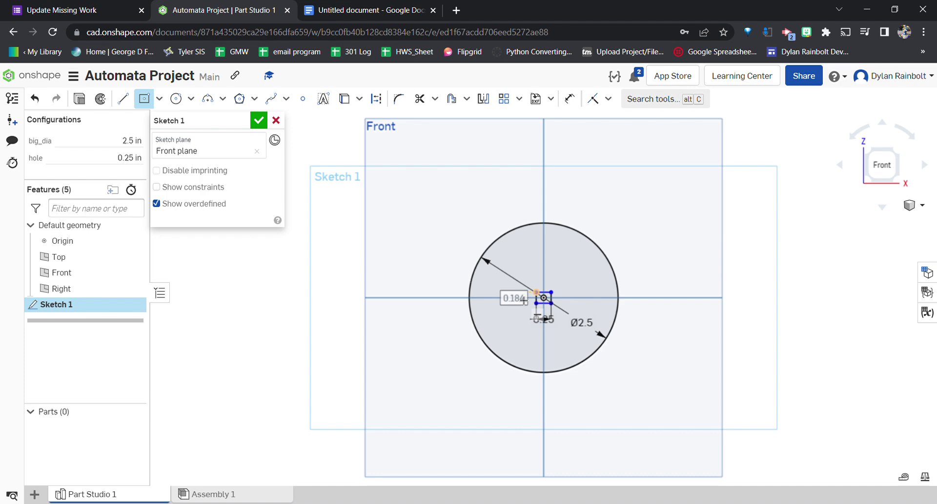
{"action": "left_click", "coordinate": [524, 300]}
{"action": "type", "text": "#hole"}
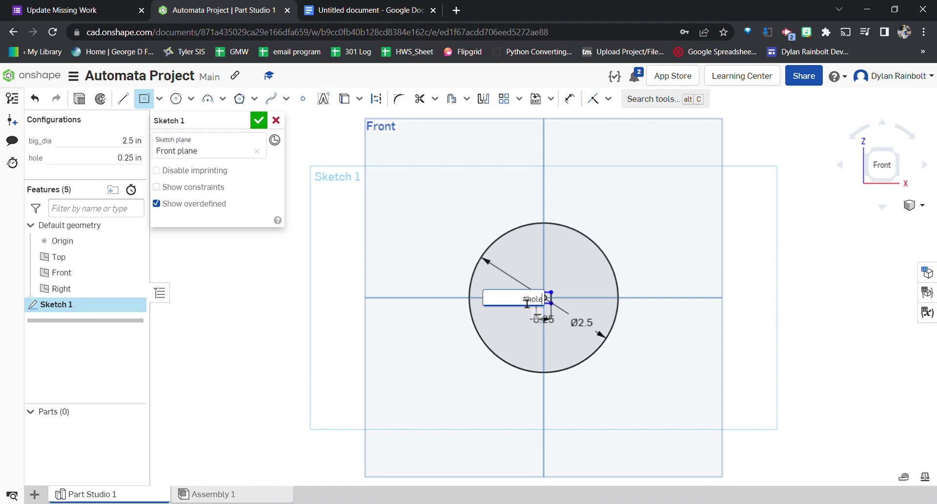
{"action": "key", "text": "Return"}
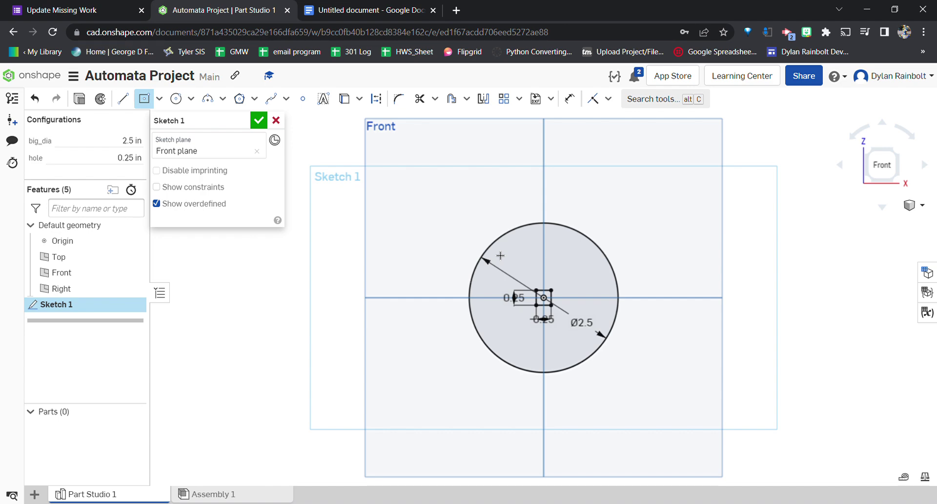
- Sketch a circle about 0.7 in in diameter directly above the origin, overlapping the upper edge of the large circle
{"action": "left_click", "coordinate": [124, 99]}
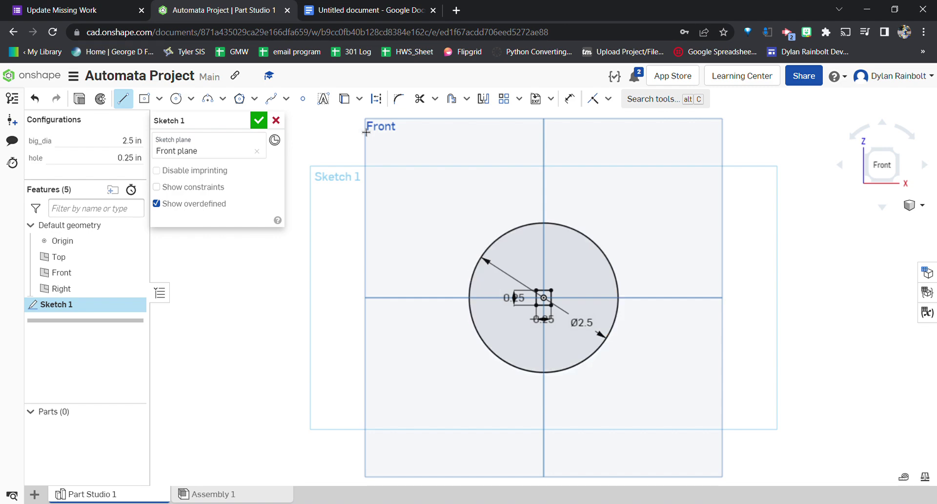
{"action": "left_click", "coordinate": [177, 99]}
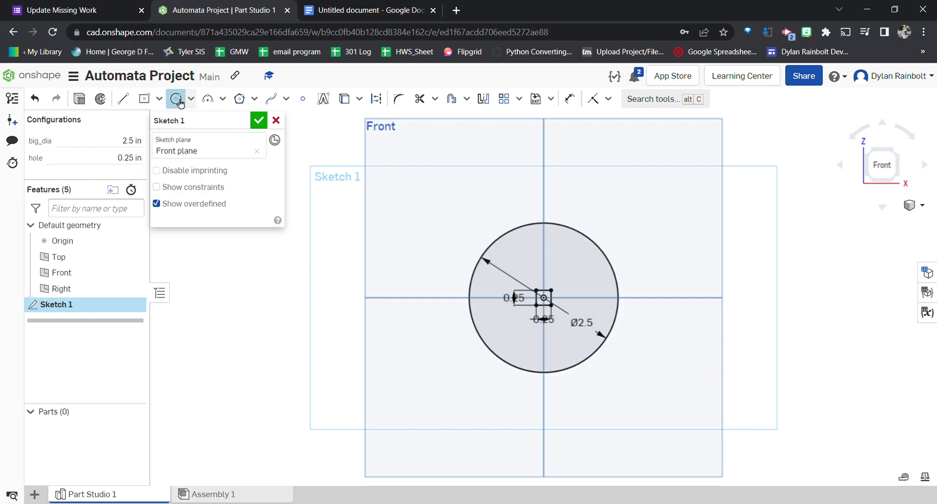
{"action": "left_click", "coordinate": [562, 219]}
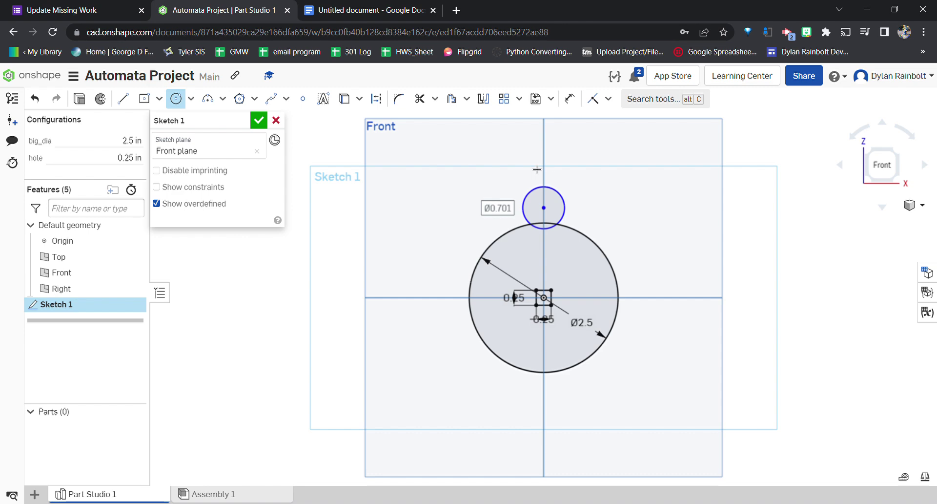
- Check the nose radius in the Google Docs drawing and set the small upper circle's diameter to #big_dia/5
{"action": "key", "text": "shift+3"}
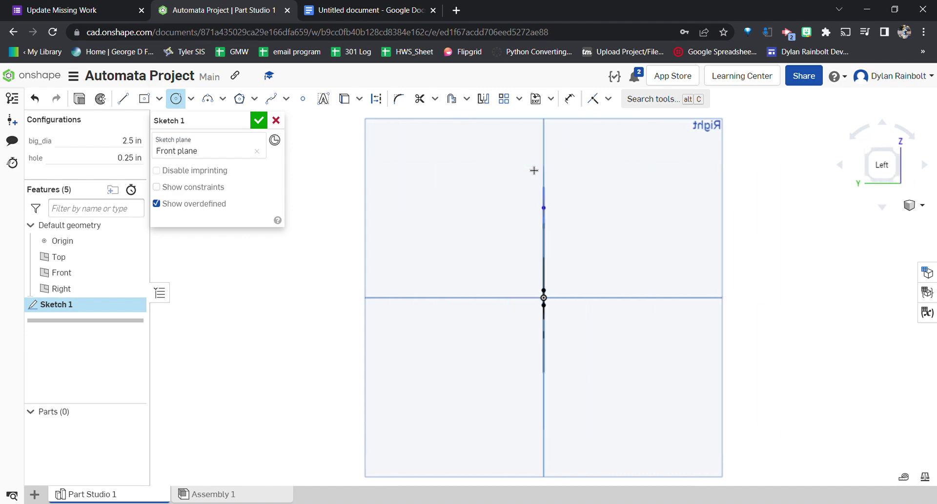
{"action": "key", "text": "shift+1"}
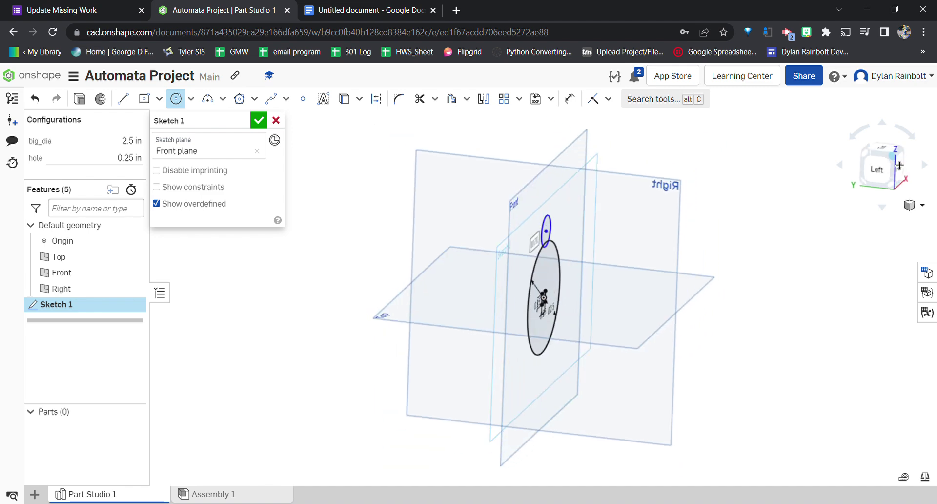
{"action": "type", "text": "3"}
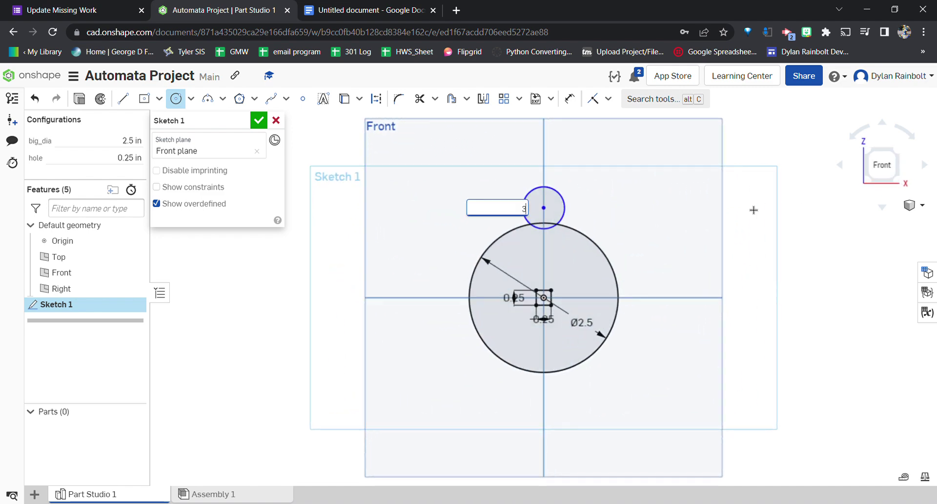
{"action": "left_click", "coordinate": [356, 7]}
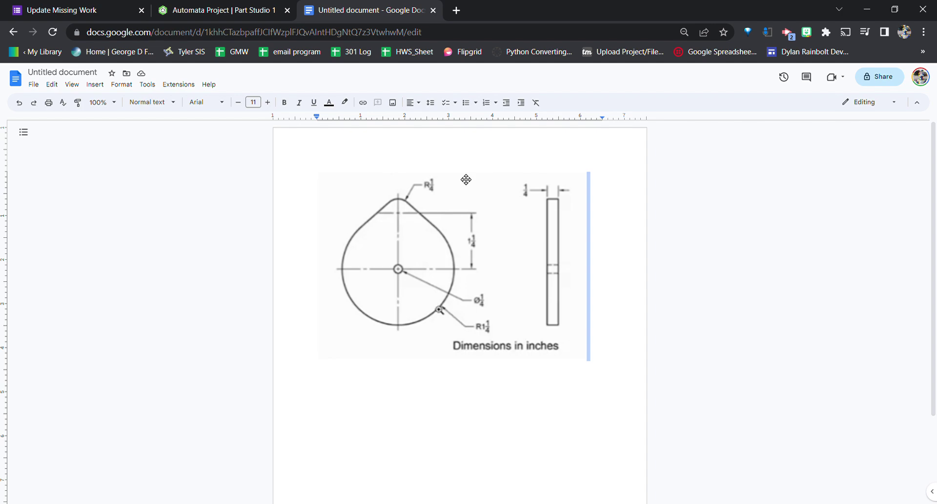
{"action": "left_click", "coordinate": [225, 8]}
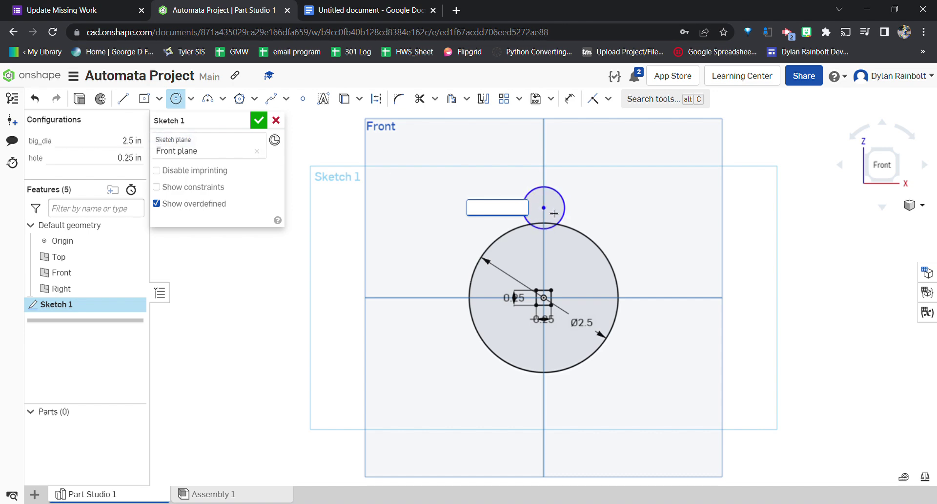
{"action": "type", "text": "#big_dia/5"}
{"action": "key", "text": "Return"}
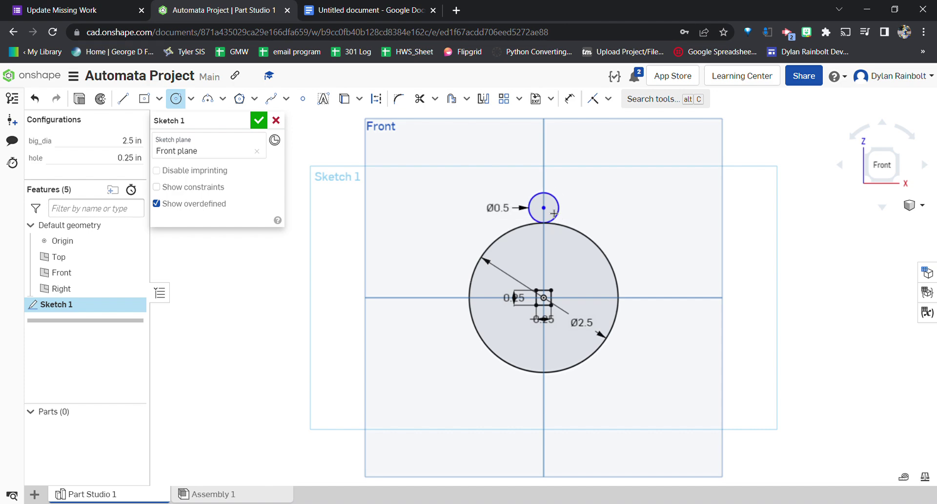
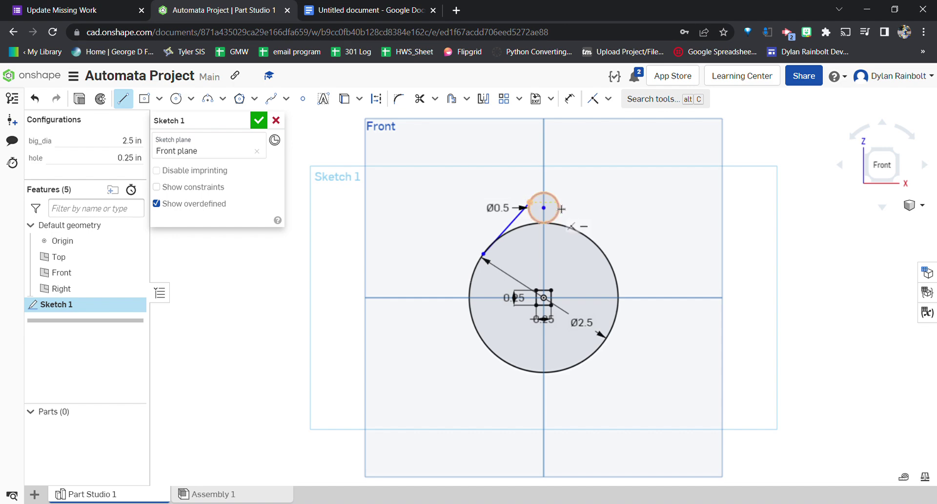
- Draw a line about 1.02 in long from the small circle's right side to the upper right of the large circle
{"action": "left_click", "coordinate": [558, 202]}
{"action": "left_click", "coordinate": [602, 250]}
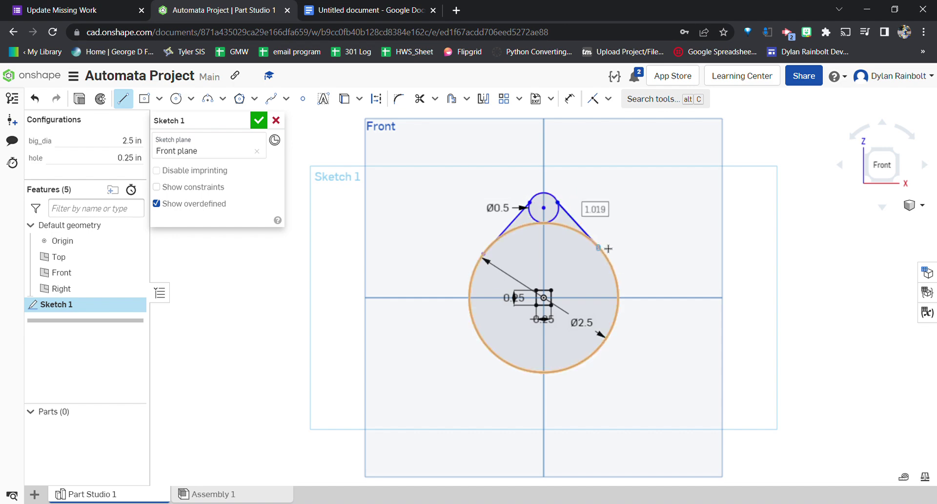
{"action": "key", "text": "Escape"}
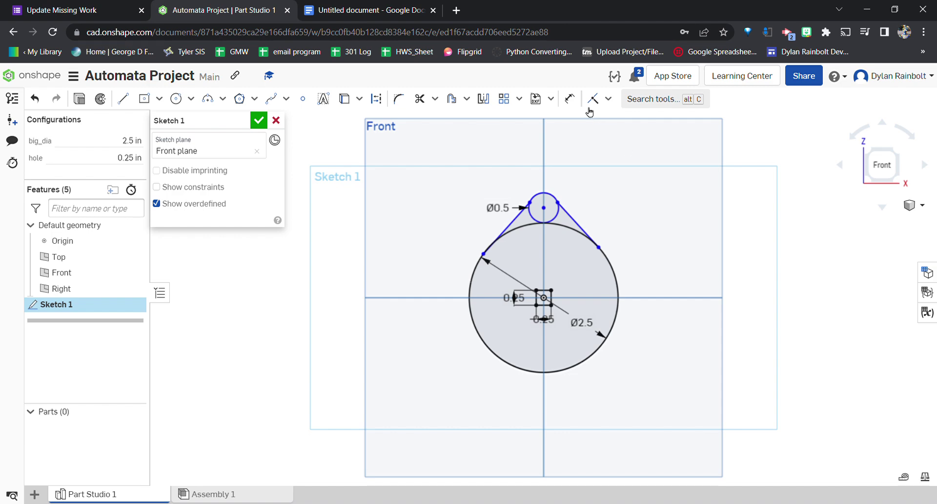
- Make the right slanted line tangent to both the small upper circle and the large circle
{"action": "left_click", "coordinate": [614, 103]}
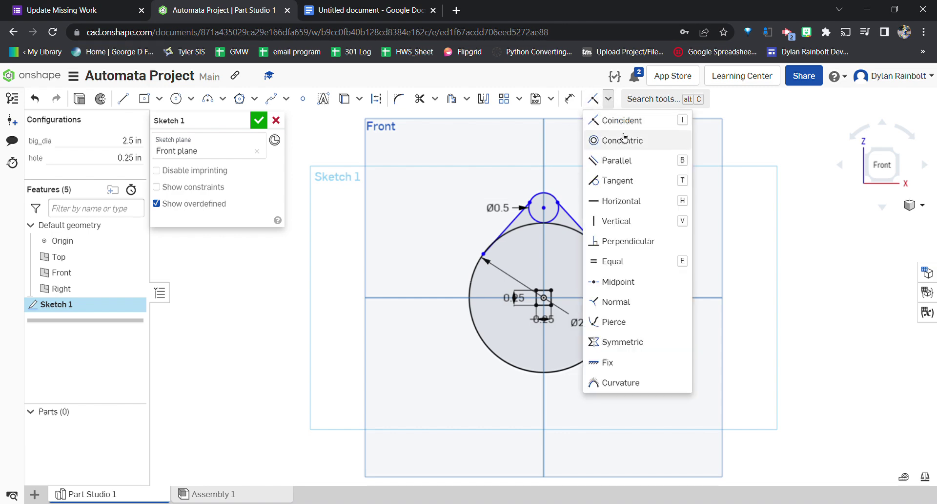
{"action": "left_click", "coordinate": [616, 181]}
{"action": "left_click", "coordinate": [570, 217]}
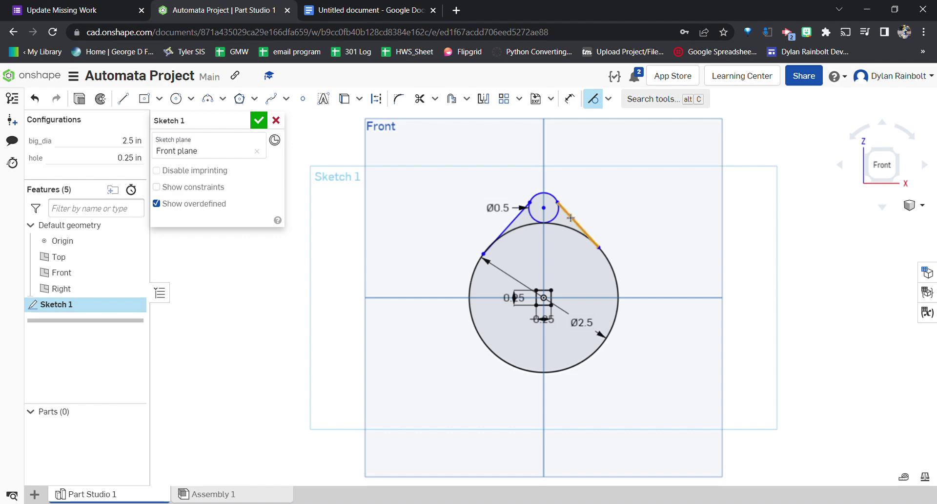
{"action": "left_click", "coordinate": [553, 199]}
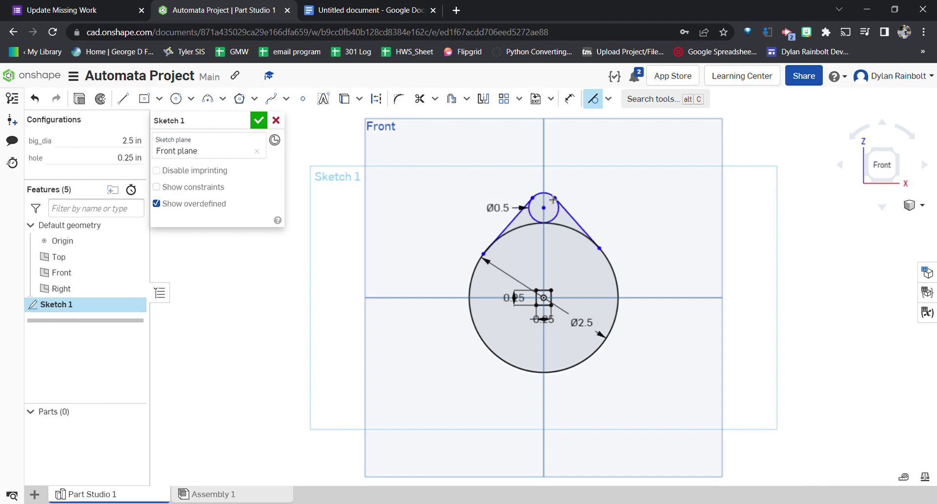
{"action": "left_click", "coordinate": [583, 227]}
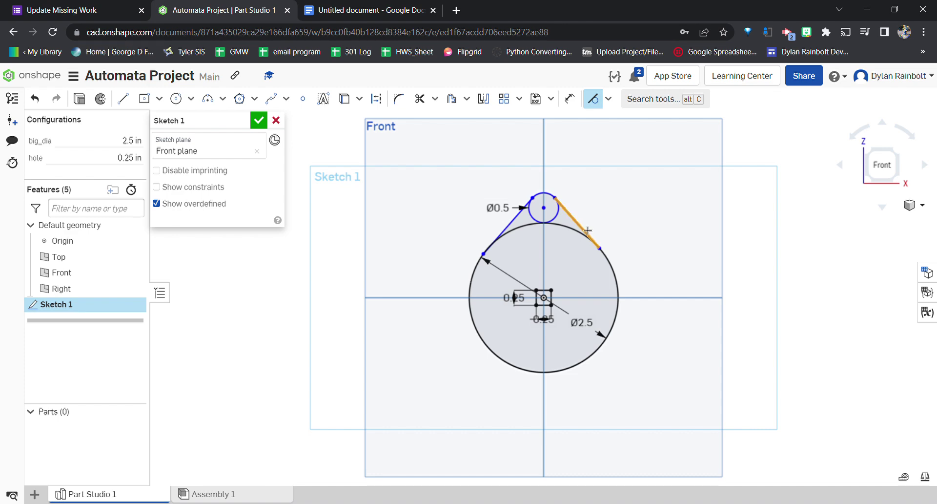
{"action": "left_click", "coordinate": [611, 266]}
{"action": "left_click", "coordinate": [546, 225]}
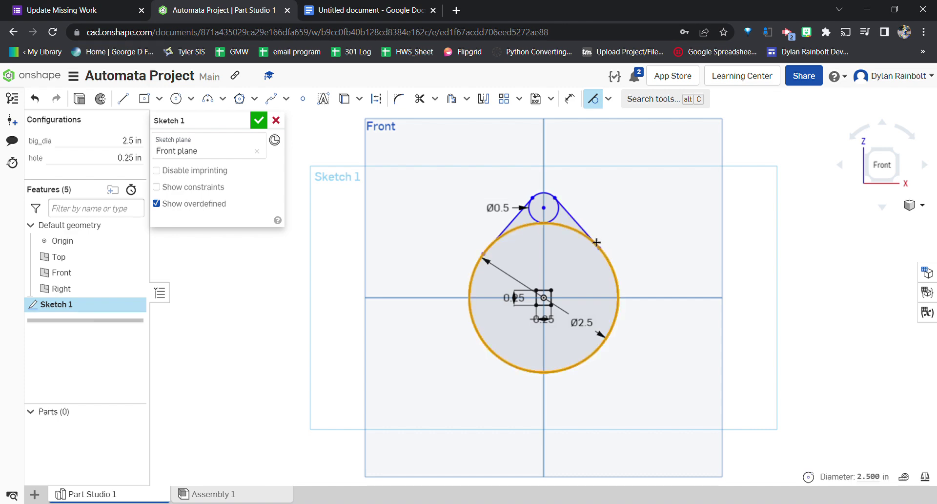
- Make the left slanted line tangent to the large circle
{"action": "left_click", "coordinate": [520, 227]}
{"action": "left_click", "coordinate": [519, 224]}
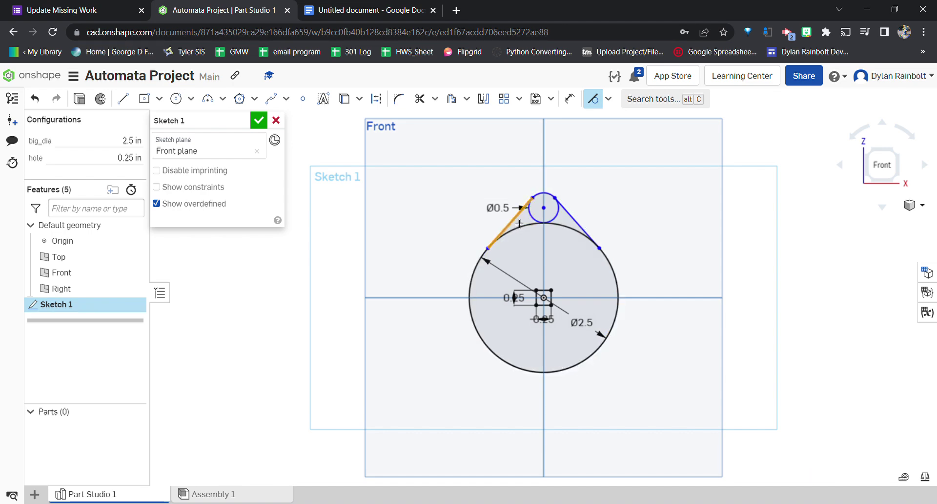
{"action": "left_click", "coordinate": [534, 221]}
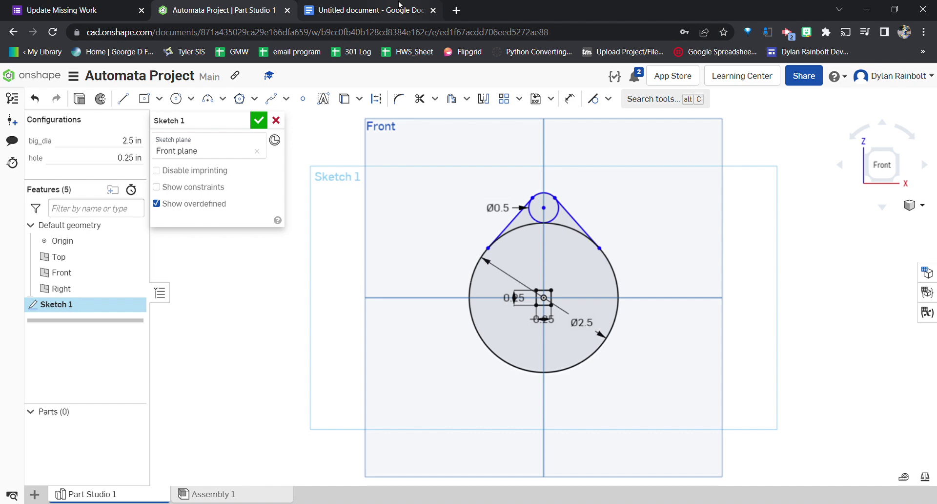
- Check the nose centre height in the Google Docs drawing and dimension the small circle's centre #big_dia/2 above the origin
{"action": "left_click", "coordinate": [386, 10]}
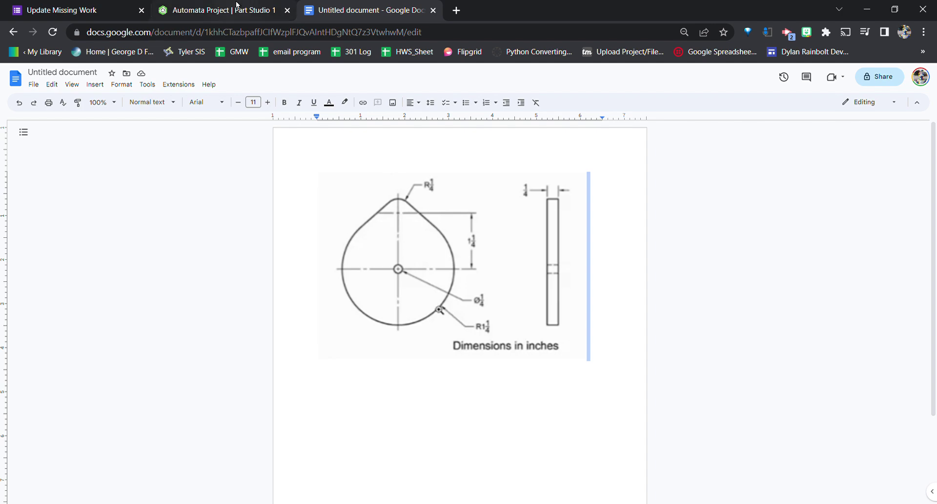
{"action": "left_click", "coordinate": [266, 6]}
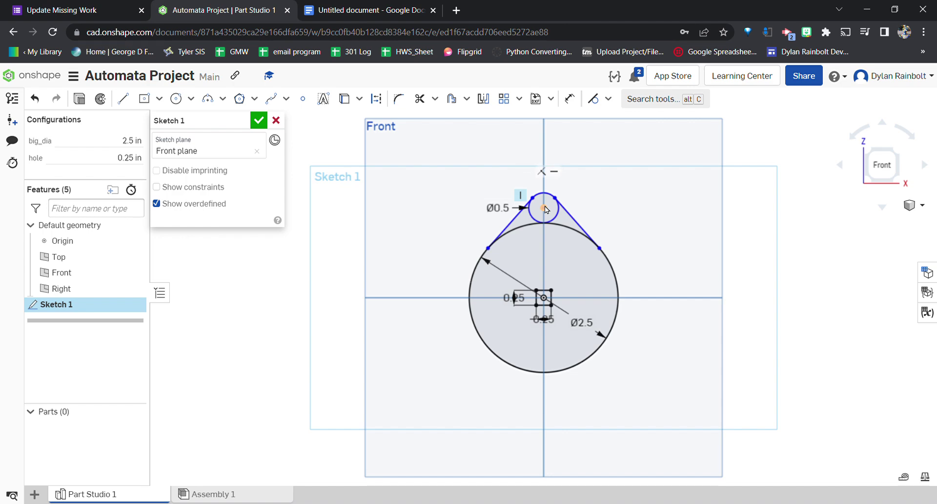
{"action": "left_click", "coordinate": [342, 10]}
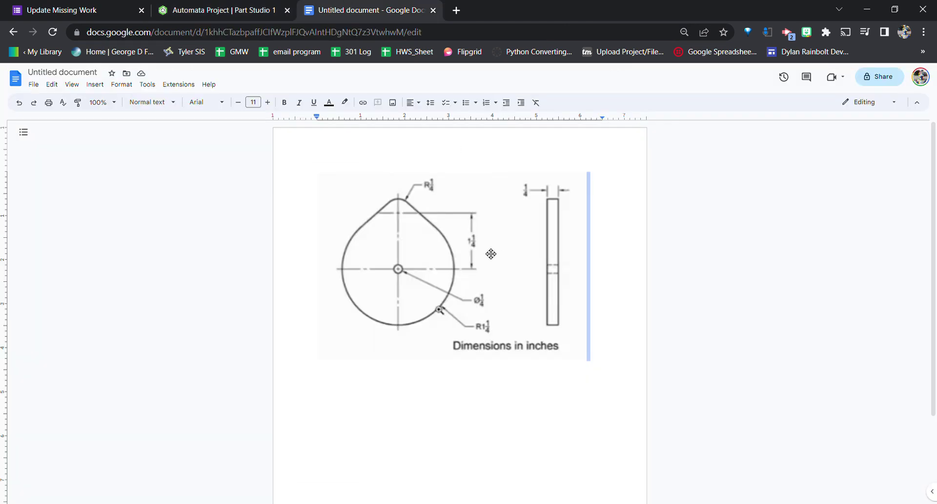
{"action": "left_click", "coordinate": [259, 7]}
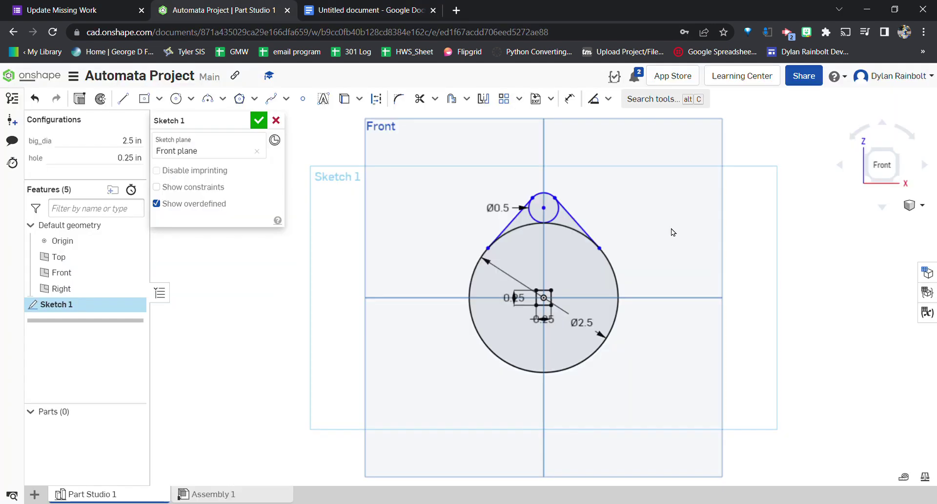
{"action": "key", "text": "d"}
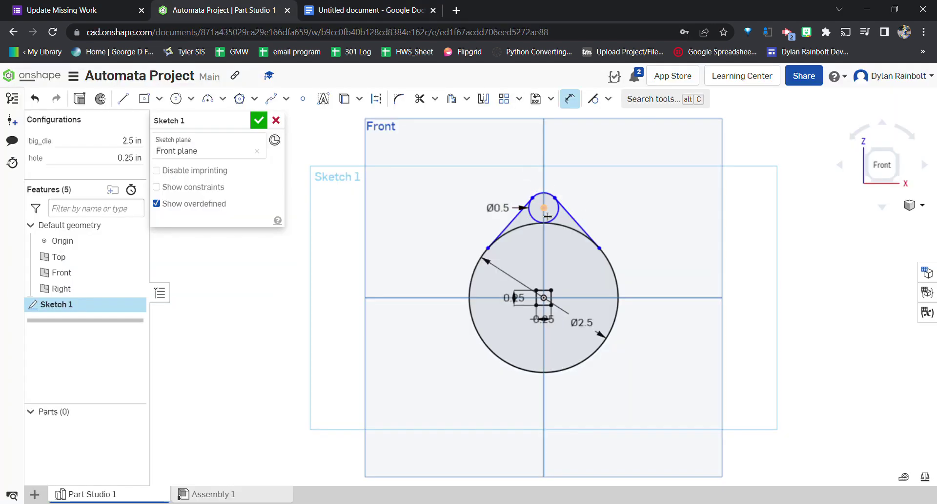
{"action": "left_click", "coordinate": [544, 298]}
{"action": "left_click", "coordinate": [663, 267]}
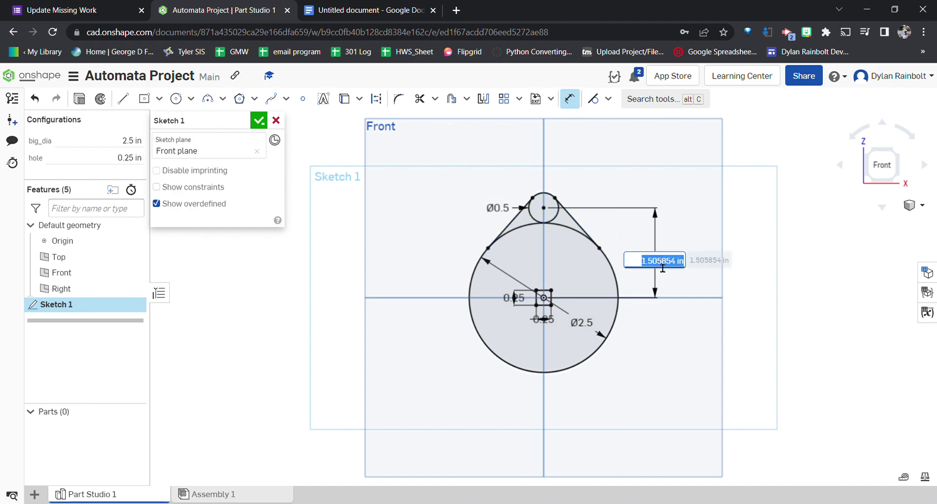
{"action": "key", "text": "BackSpace"}
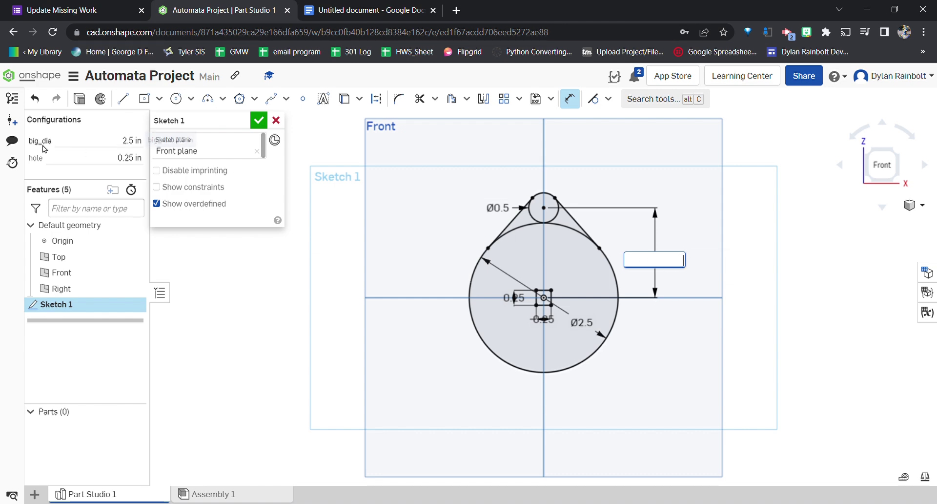
{"action": "left_click", "coordinate": [640, 265]}
{"action": "type", "text": "#"}
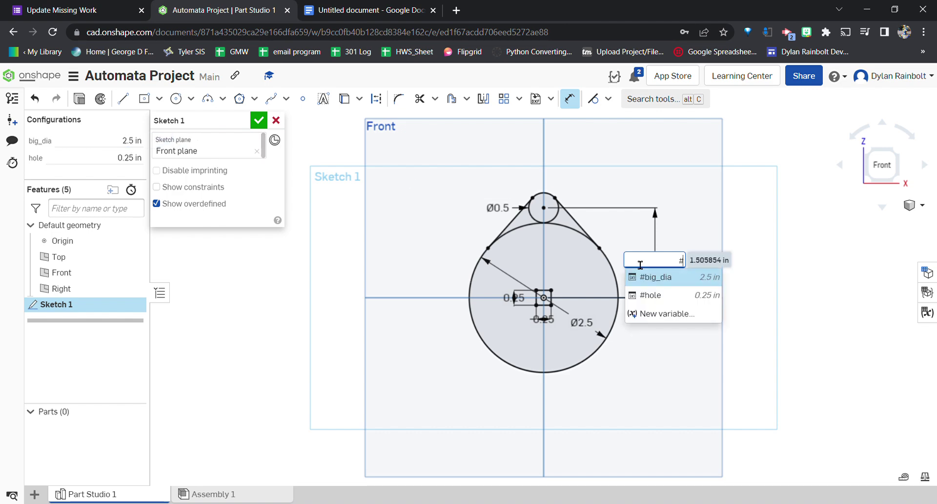
{"action": "key", "text": "Return"}
{"action": "type", "text": "/2"}
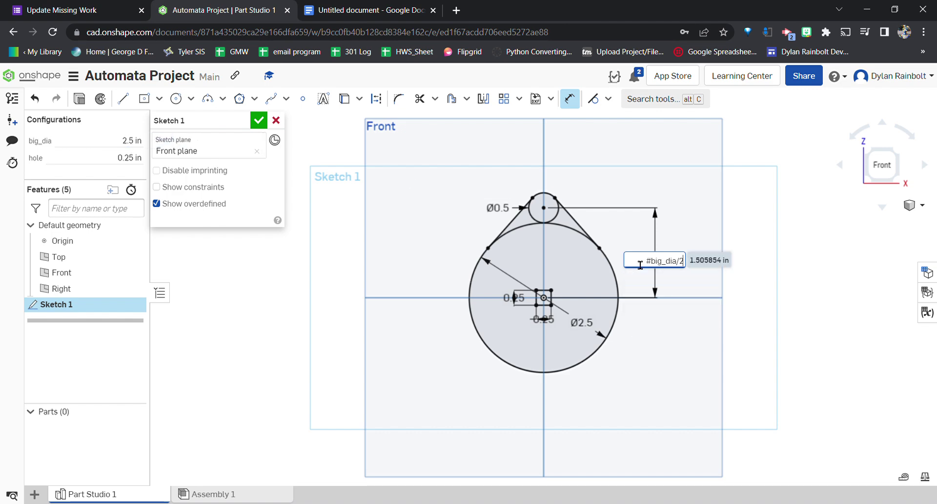
{"action": "key", "text": "Return"}
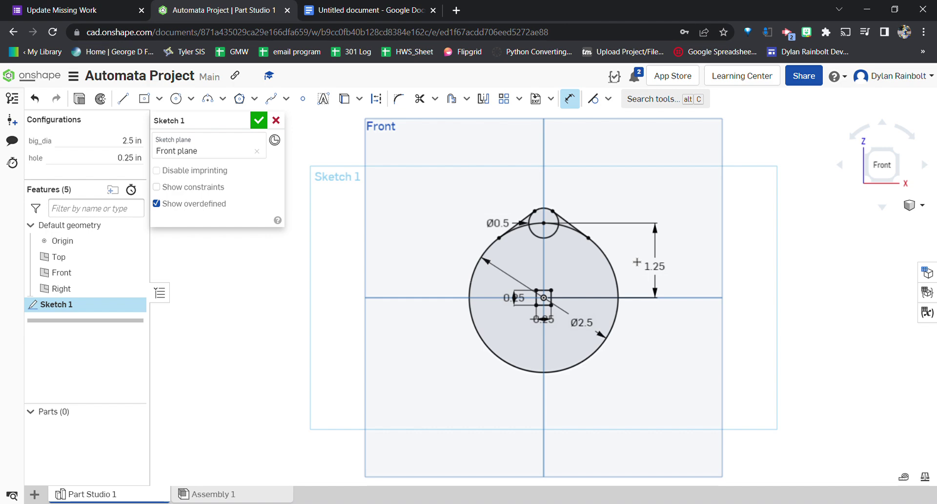
{"action": "left_click", "coordinate": [371, 9]}
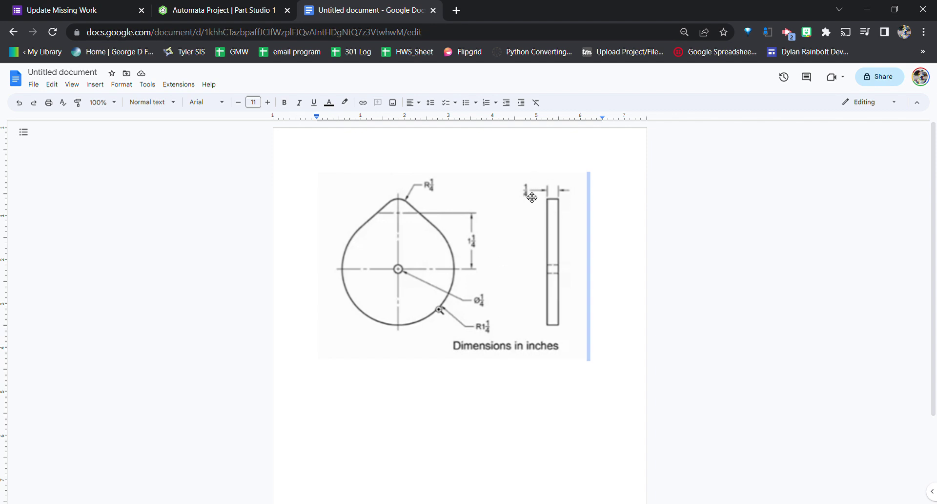
{"action": "left_click", "coordinate": [196, 7]}
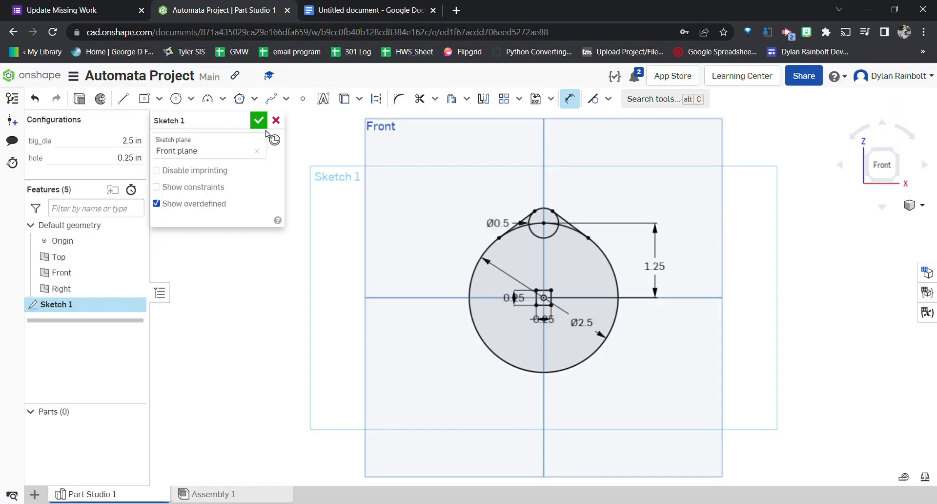
{"action": "left_click", "coordinate": [81, 100]}
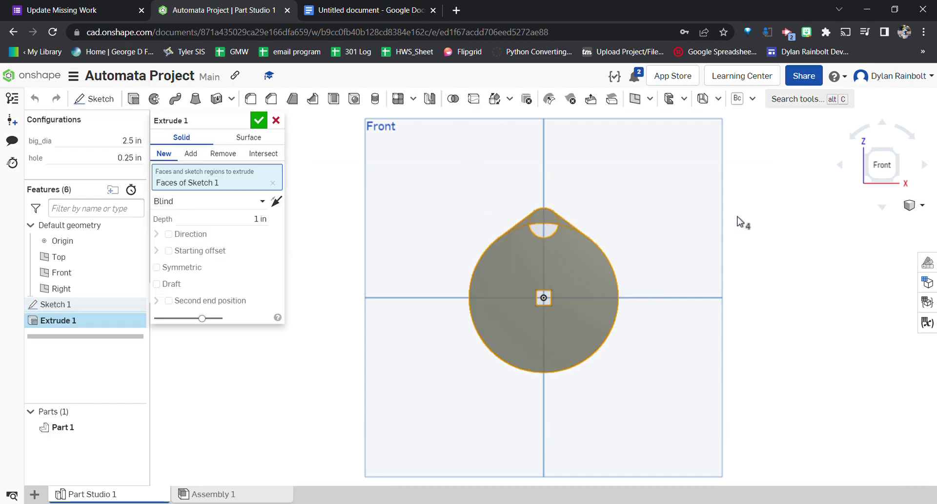
{"action": "left_click", "coordinate": [276, 121]}
{"action": "left_click", "coordinate": [82, 309]}
{"action": "double_click", "coordinate": [82, 310]}
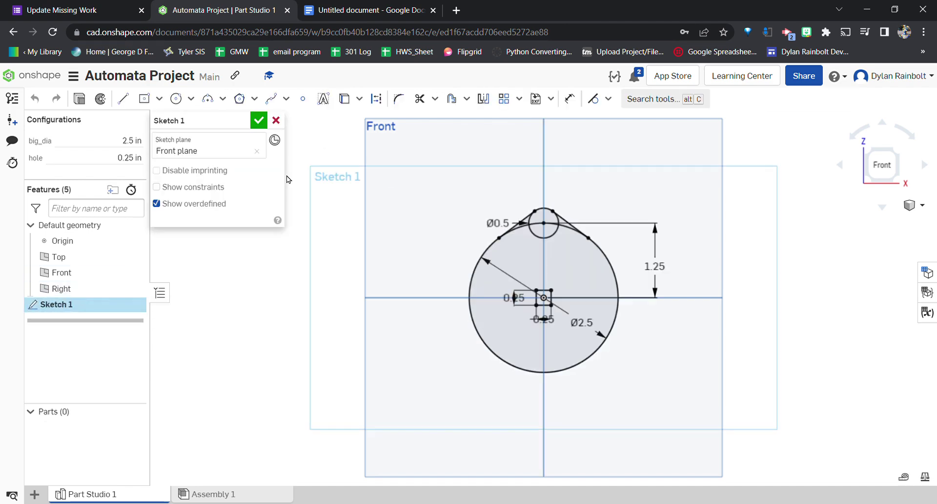
- Trim the arcs of the small and large circles that lie inside the cam's nose, leaving only the outer outline
{"action": "left_click", "coordinate": [419, 98]}
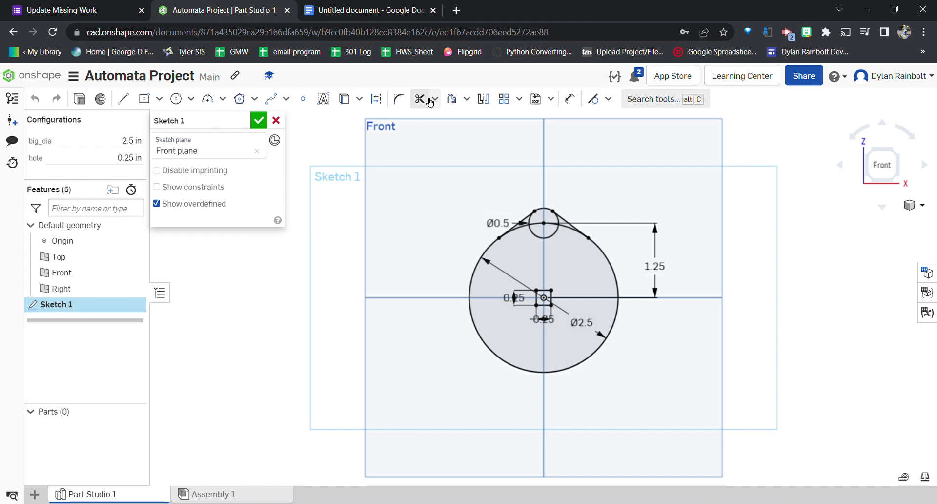
{"action": "left_click", "coordinate": [529, 229]}
{"action": "left_click", "coordinate": [540, 228]}
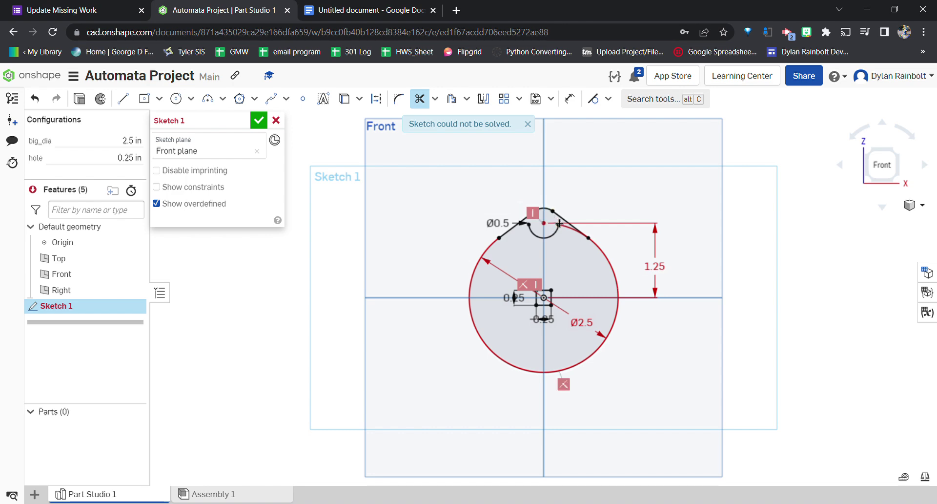
{"action": "left_click", "coordinate": [556, 237]}
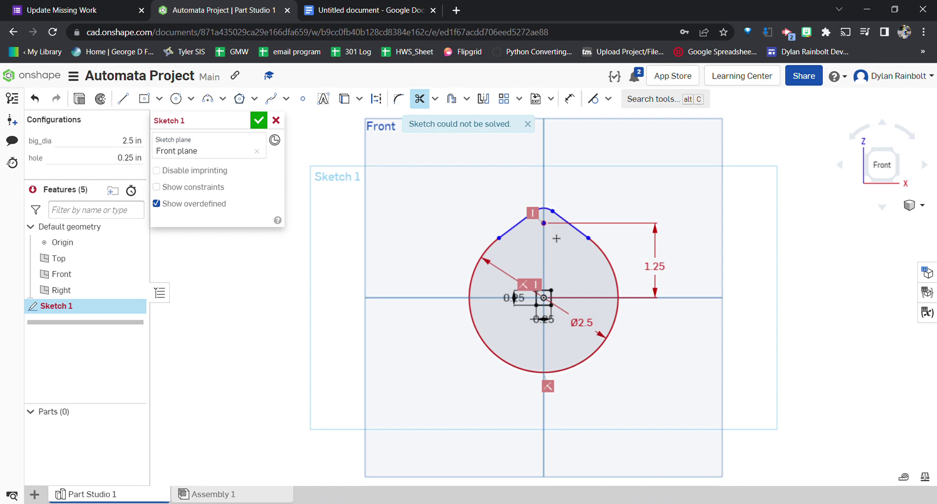
- Delete the conflicting coincident constraint near the square hole and finish the sketch
{"action": "scroll", "coordinate": [544, 246], "scroll_direction": "up", "scroll_amount": 3}
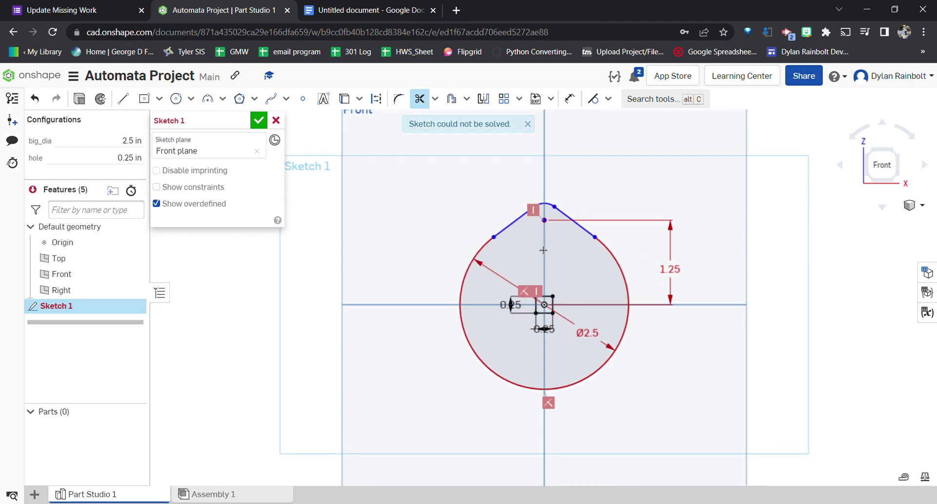
{"action": "key", "text": "Escape"}
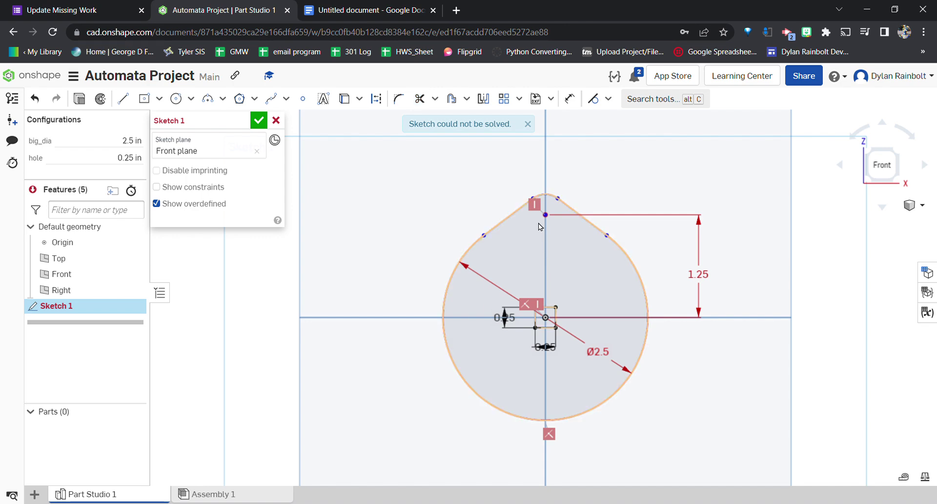
{"action": "left_click", "coordinate": [526, 305]}
{"action": "key", "text": "Delete"}
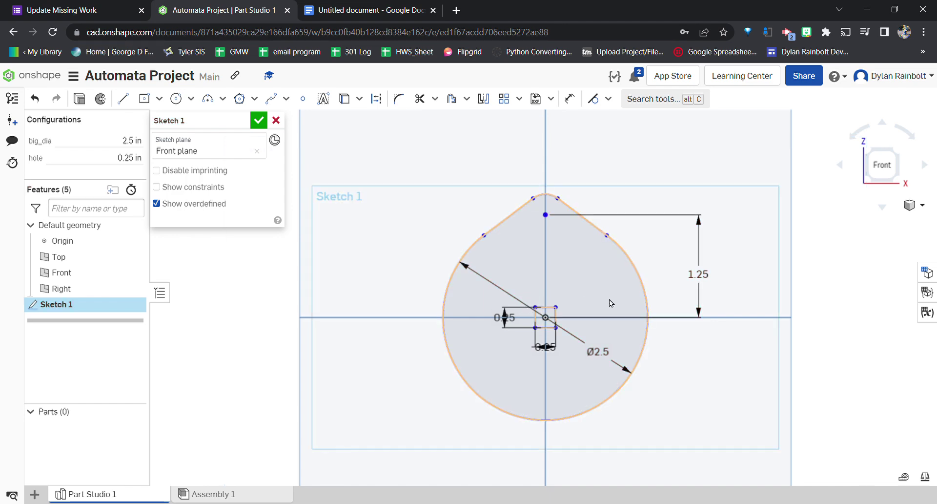
{"action": "left_click", "coordinate": [259, 120]}
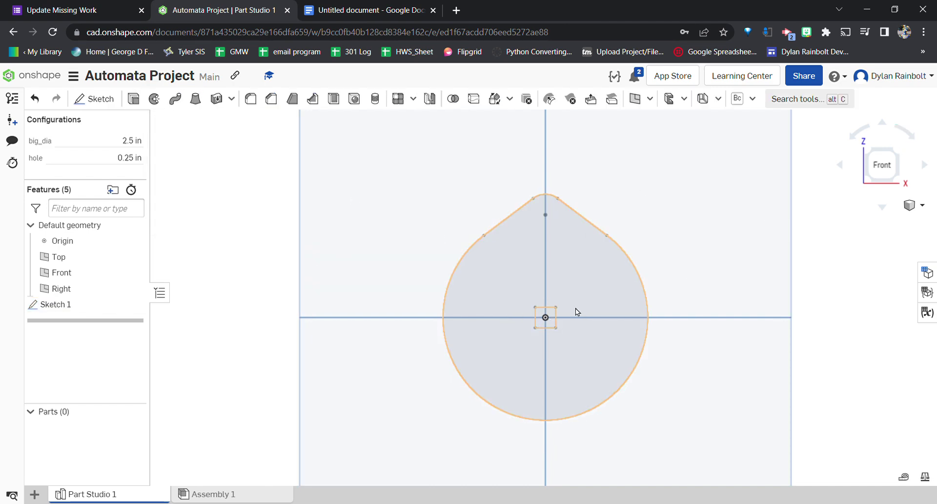
- Extrude the cam region around the square hole as a new solid with a blind depth of 1 in
{"action": "left_click", "coordinate": [577, 280]}
{"action": "left_click", "coordinate": [133, 99]}
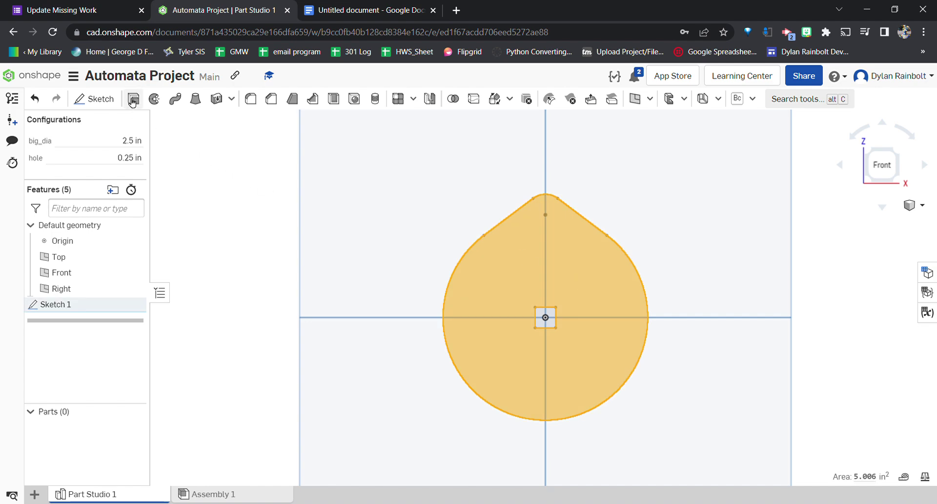
{"action": "left_click", "coordinate": [902, 155]}
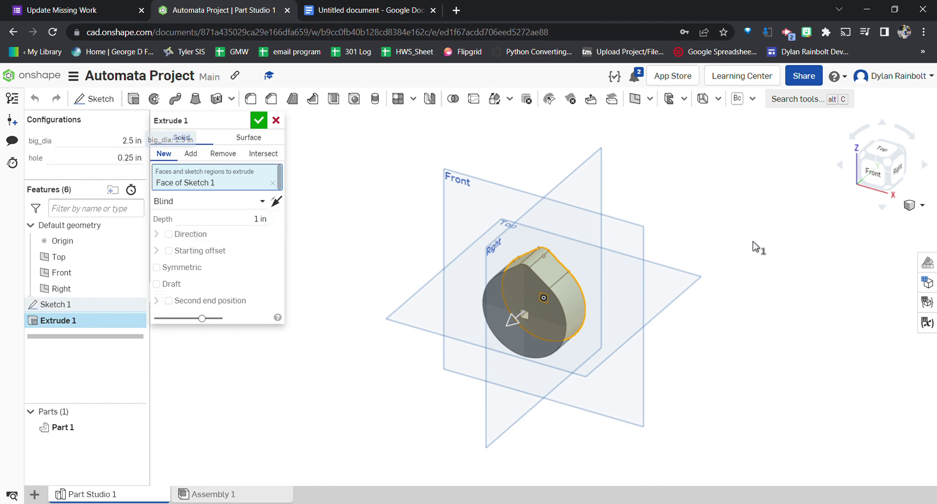
{"action": "left_click", "coordinate": [927, 283]}
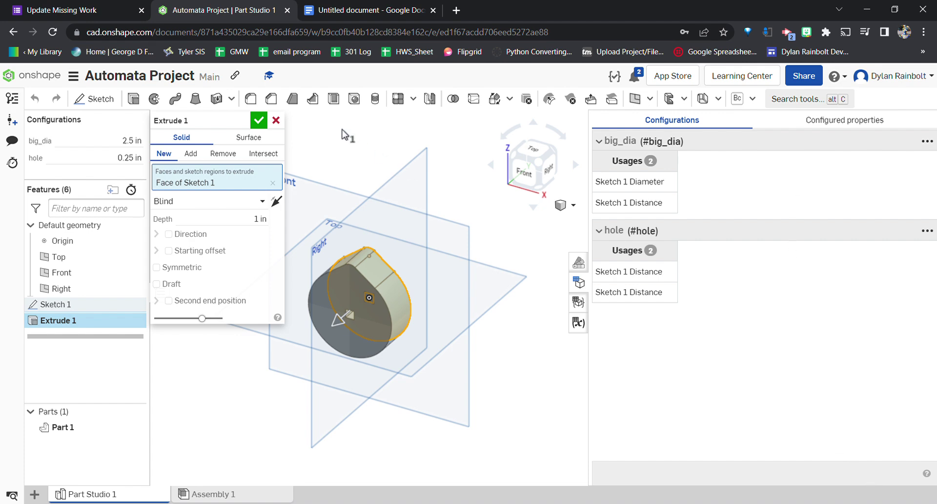
{"action": "left_click", "coordinate": [258, 120]}
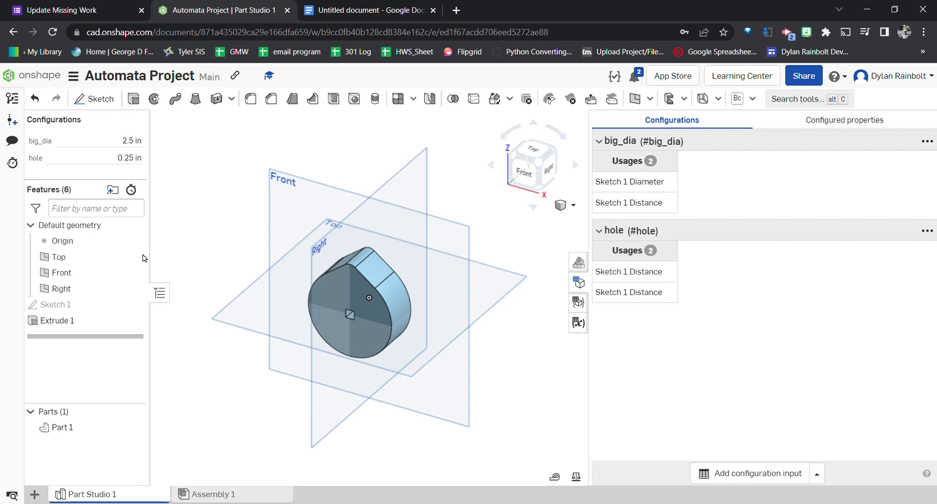
- Add a length configuration variable thk with default 0.25 in, minimum 0.2 in and maximum 0.3 in
{"action": "left_click", "coordinate": [816, 473]}
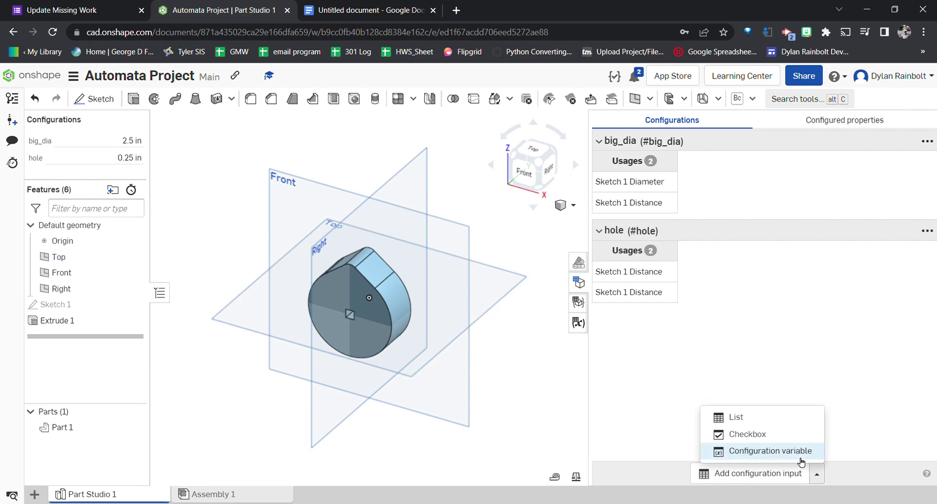
{"action": "left_click", "coordinate": [799, 454]}
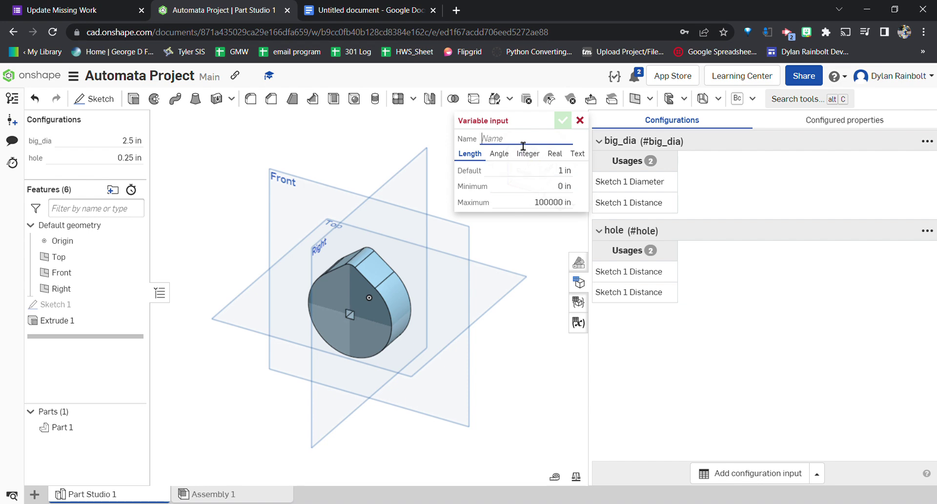
{"action": "type", "text": "thk"}
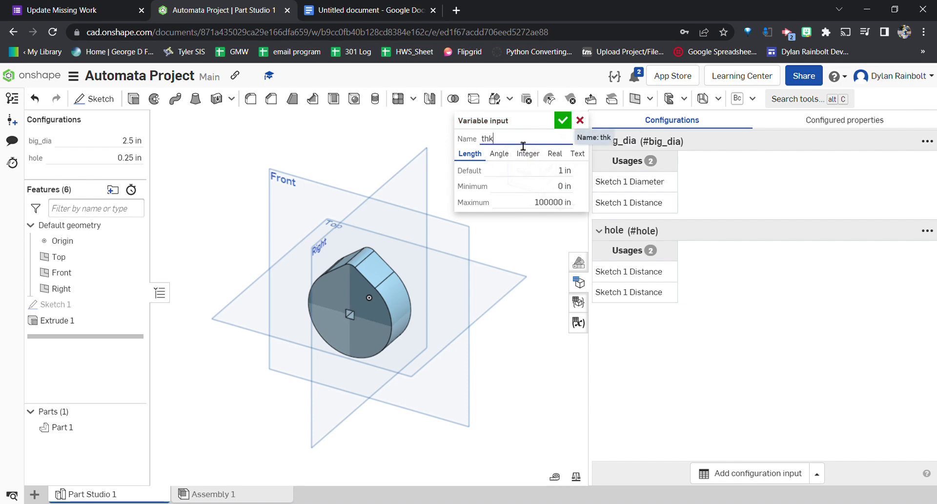
{"action": "key", "text": "Tab"}
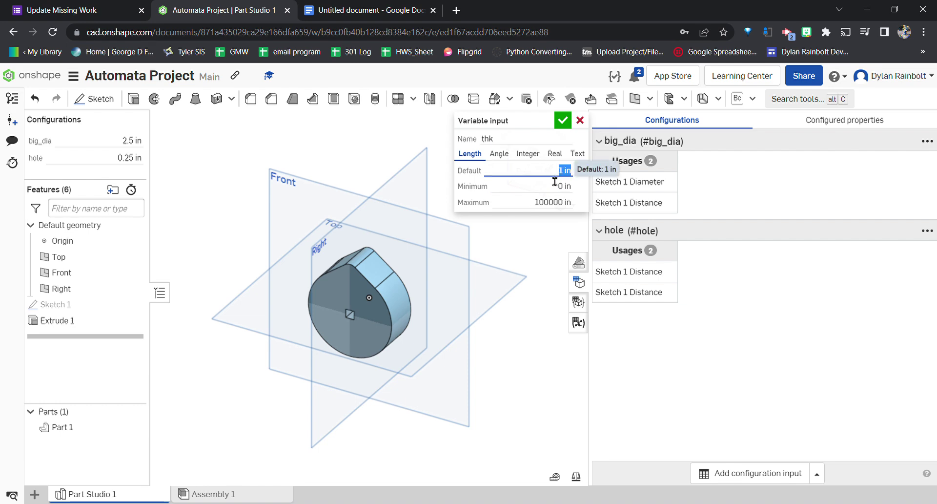
{"action": "type", "text": ".25"}
{"action": "key", "text": "Return"}
{"action": "key", "text": "Tab"}
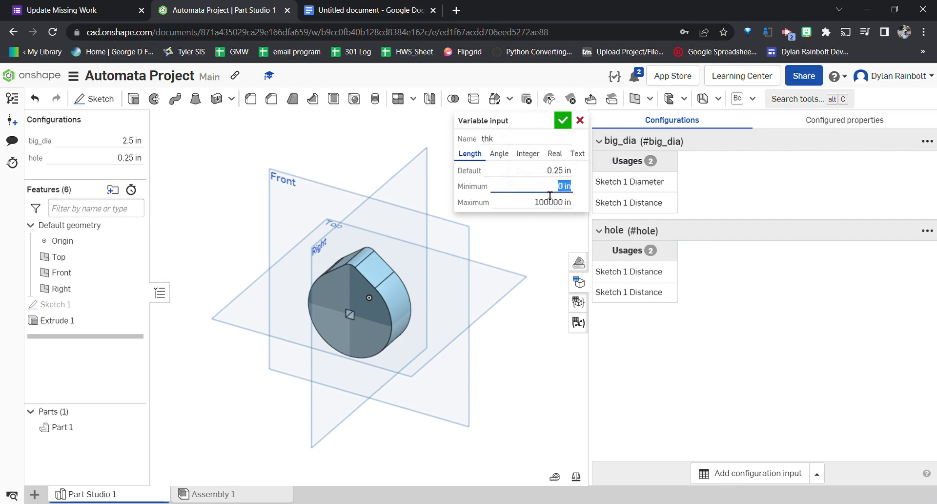
{"action": "type", "text": ".2"}
{"action": "key", "text": "Return"}
{"action": "key", "text": "Tab"}
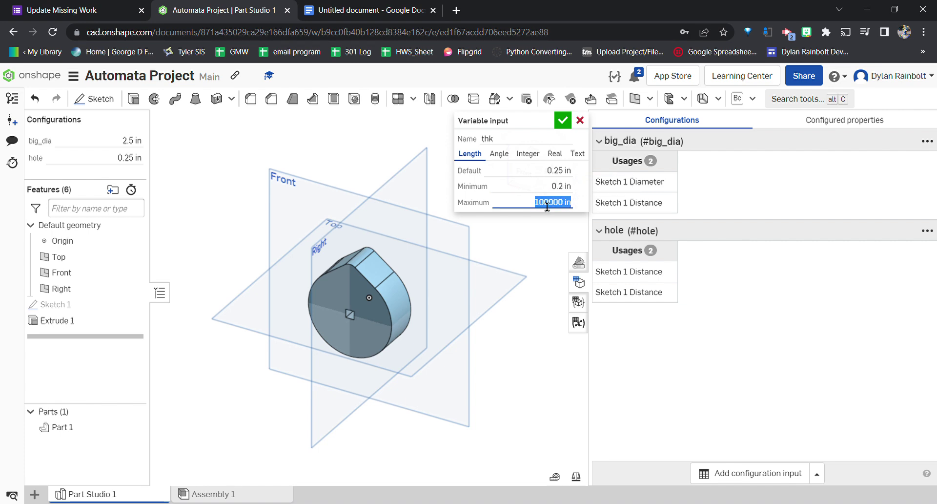
{"action": "type", "text": ".3"}
{"action": "key", "text": "Return"}
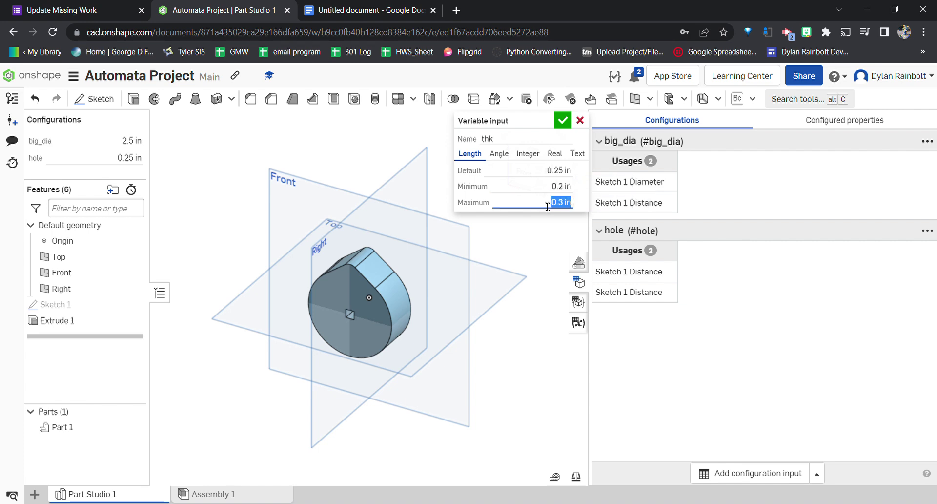
{"action": "left_click", "coordinate": [562, 120]}
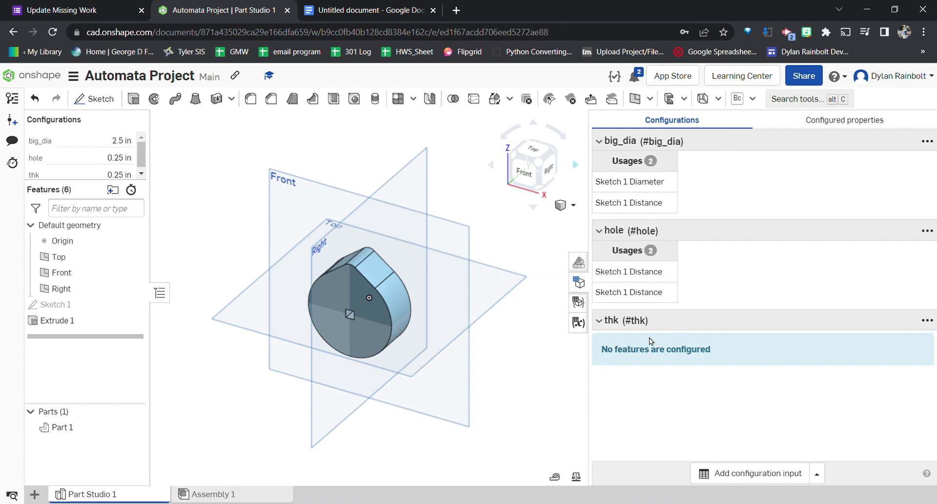
- Edit the cam's extrusion so its blind depth is driven by #thk
{"action": "left_click", "coordinate": [578, 282]}
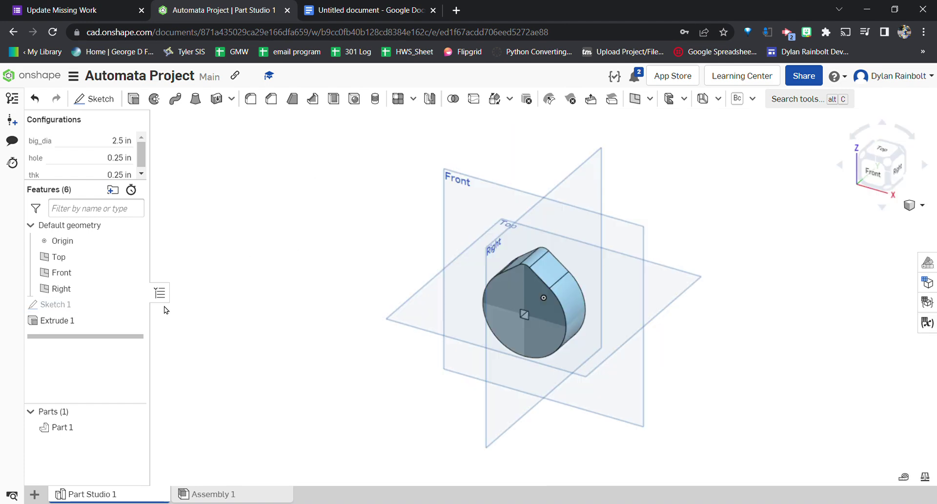
{"action": "double_click", "coordinate": [77, 320]}
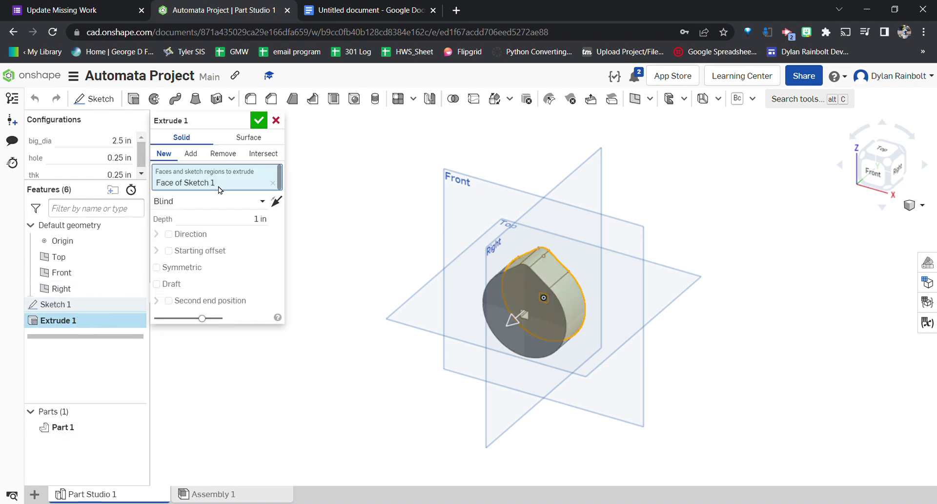
{"action": "left_click", "coordinate": [226, 220]}
{"action": "type", "text": "#th"}
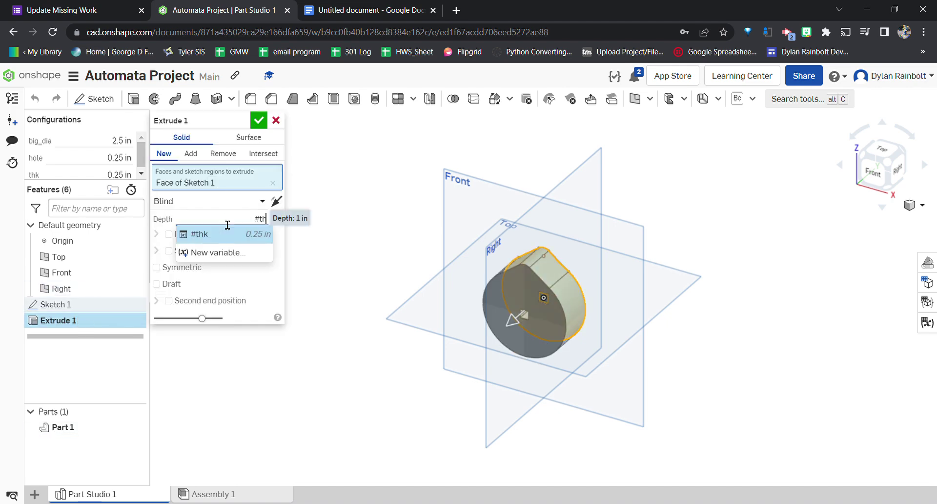
{"action": "key", "text": "Return"}
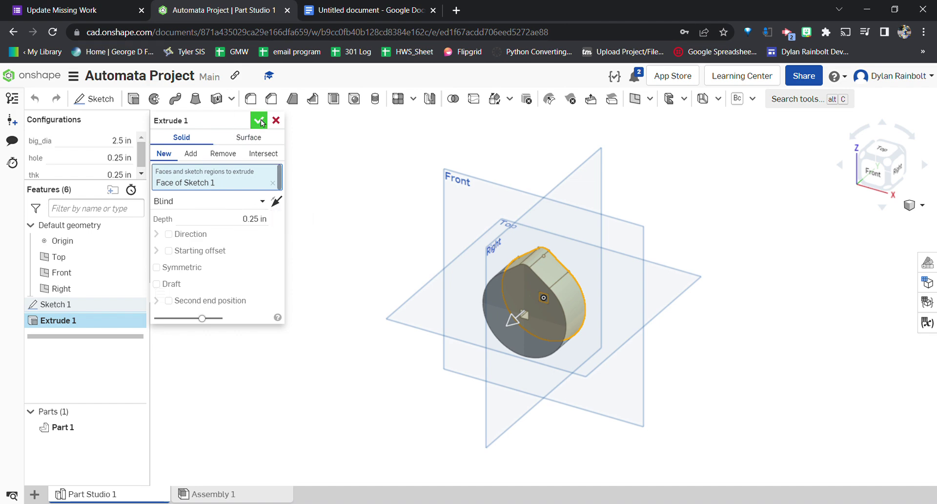
{"action": "left_click", "coordinate": [259, 120]}
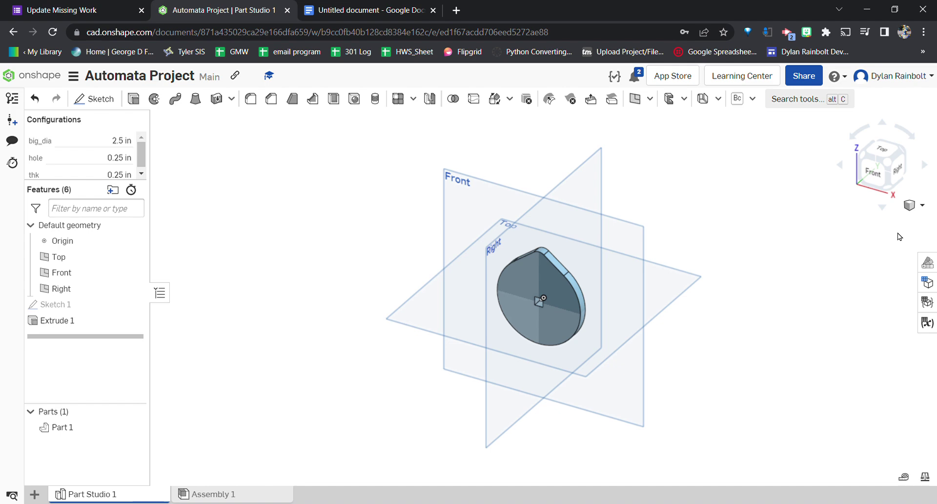
- Test the cam outline with the big_dia configuration value set to 3 in
{"action": "left_click", "coordinate": [872, 171]}
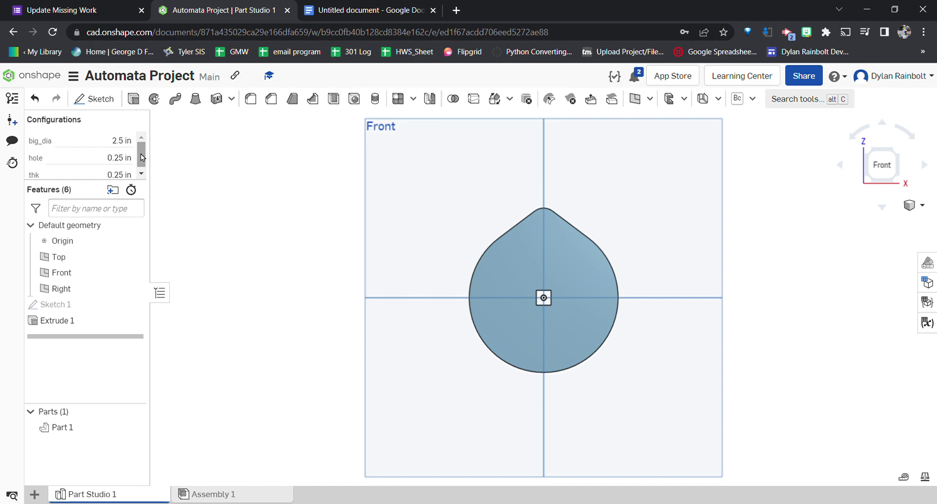
{"action": "left_click", "coordinate": [119, 141]}
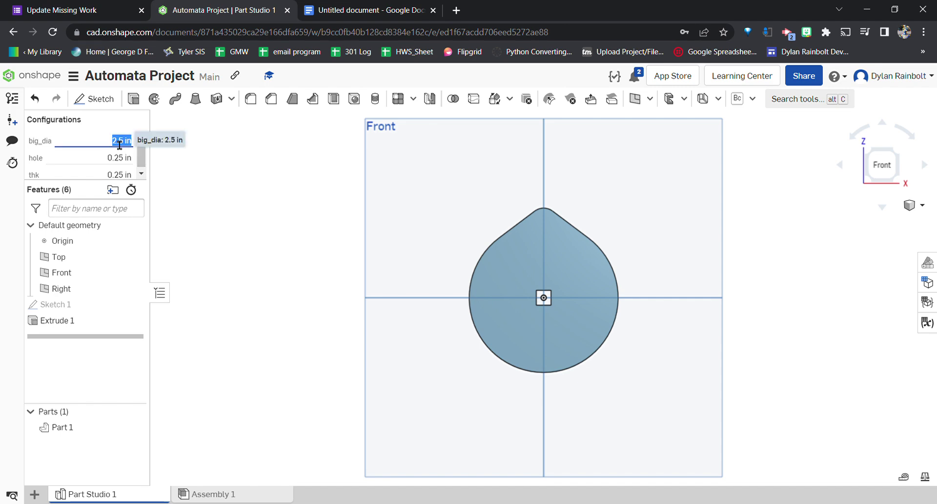
{"action": "type", "text": "3"}
{"action": "key", "text": "Return"}
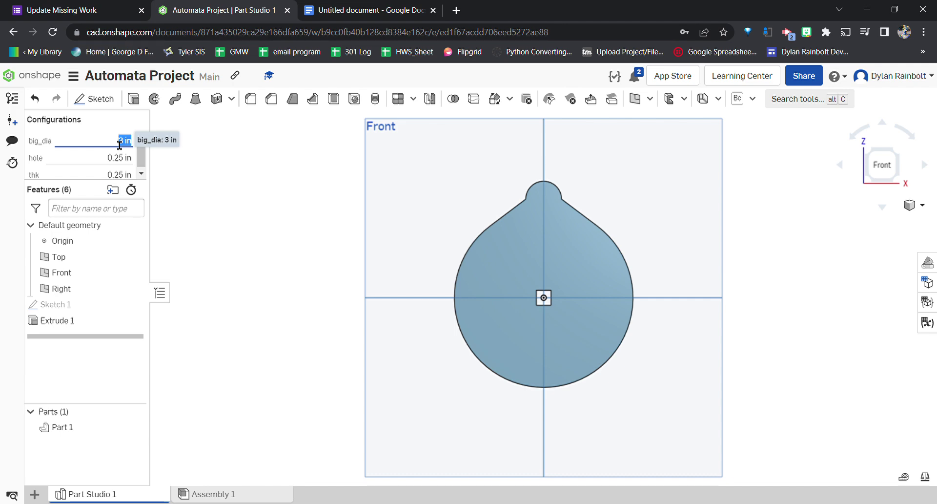
- Try 0.5 in for the hole configuration variable, then set it to 0.3 in
{"action": "key", "text": "Tab"}
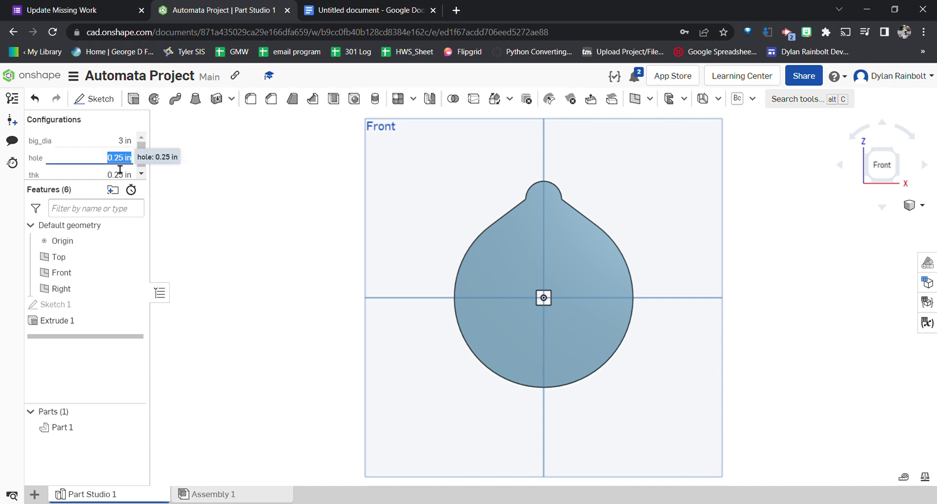
{"action": "type", "text": "0.5"}
{"action": "key", "text": "Return"}
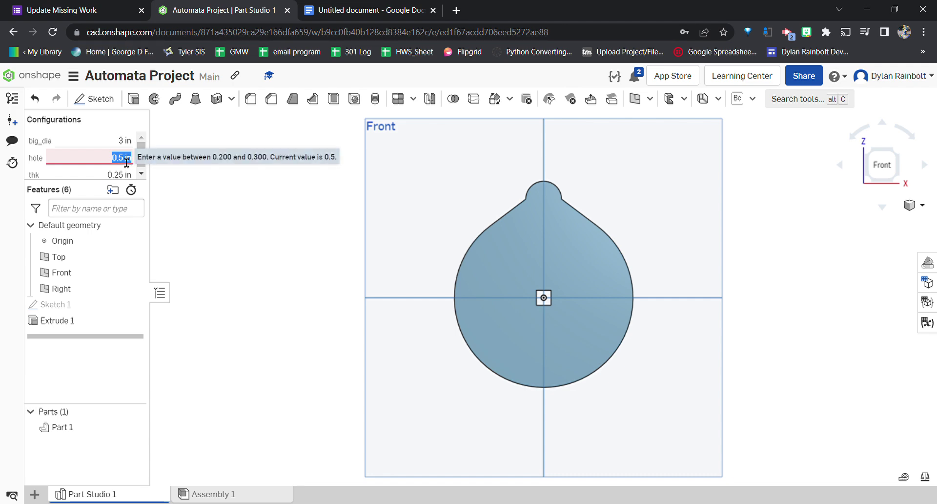
{"action": "type", "text": "0.3"}
{"action": "key", "text": "Return"}
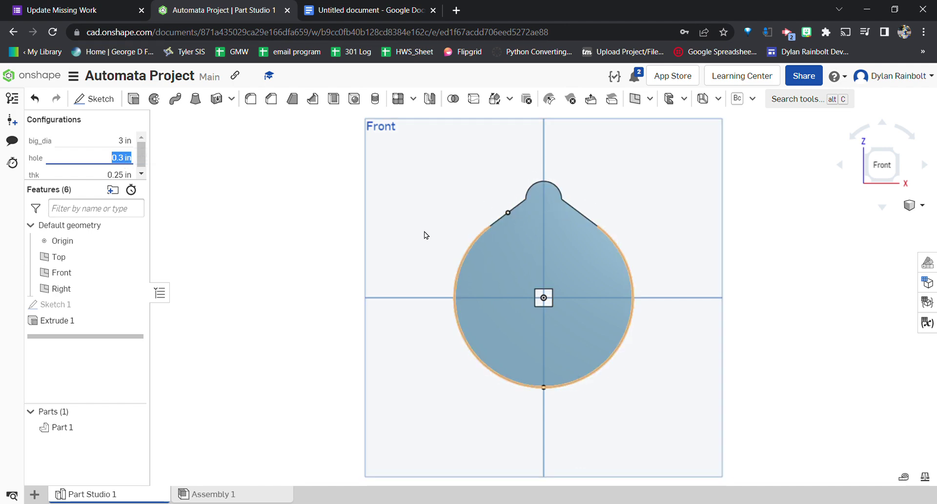
{"action": "left_click", "coordinate": [272, 244]}
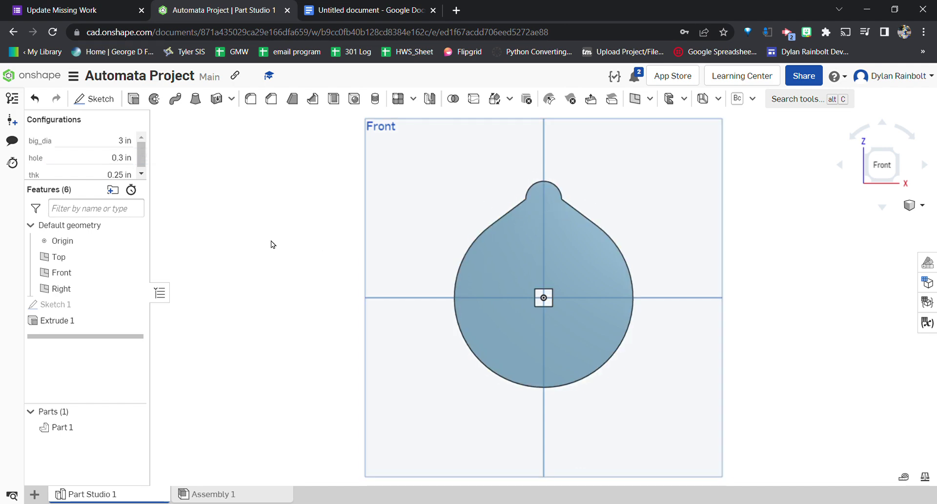
- Edit the cam sketch and make the nose arc tangent to both adjoining straight edges
{"action": "double_click", "coordinate": [75, 305]}
{"action": "scroll", "coordinate": [523, 185], "scroll_direction": "up", "scroll_amount": 4}
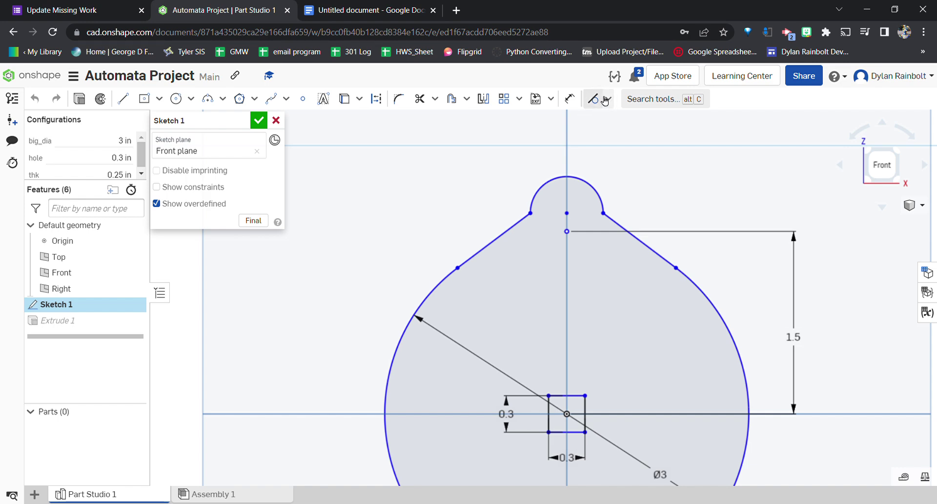
{"action": "left_click", "coordinate": [593, 98]}
{"action": "left_click", "coordinate": [547, 194]}
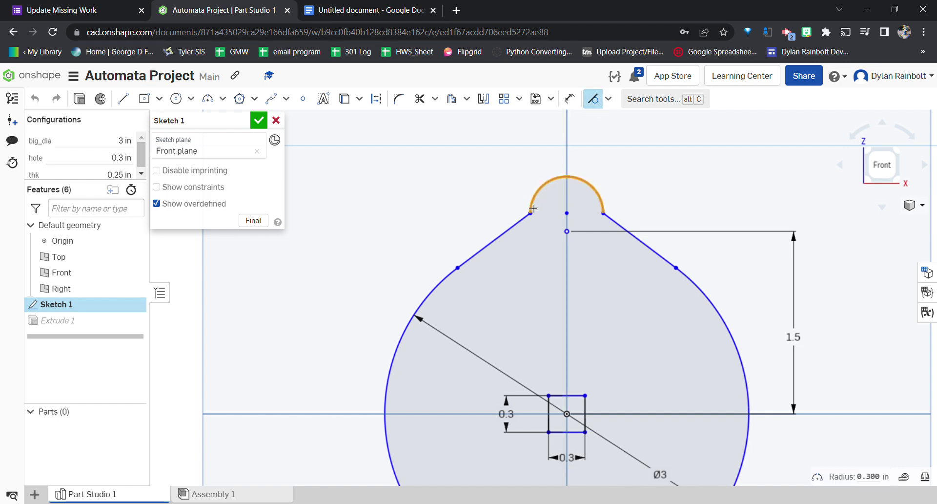
{"action": "left_click", "coordinate": [513, 233]}
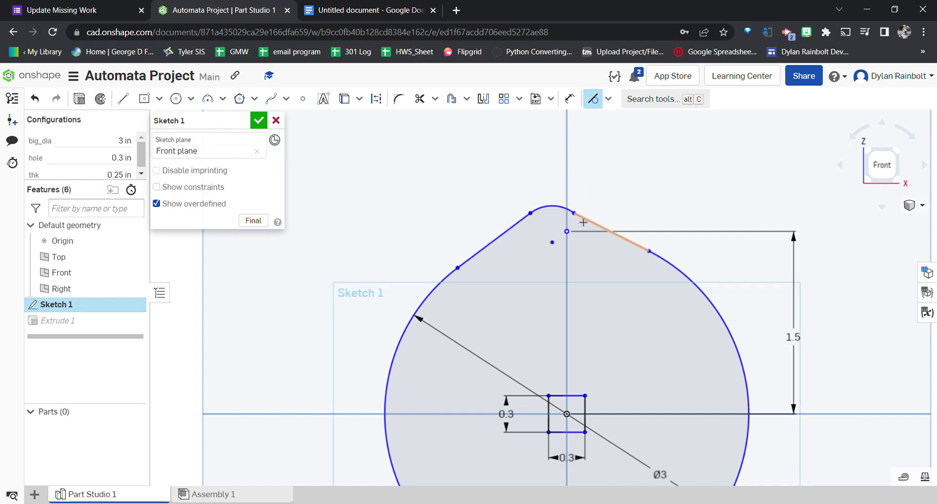
{"action": "left_click", "coordinate": [551, 205]}
{"action": "left_click", "coordinate": [591, 222]}
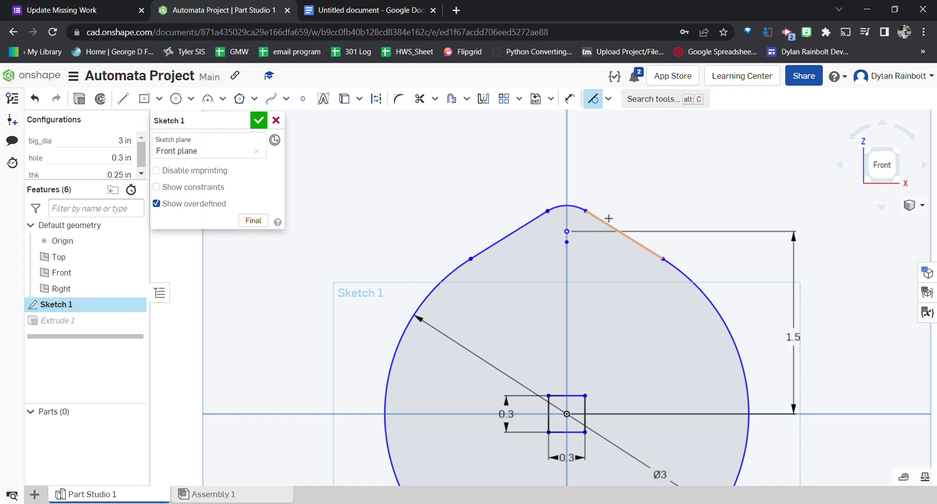
{"action": "left_click", "coordinate": [258, 120]}
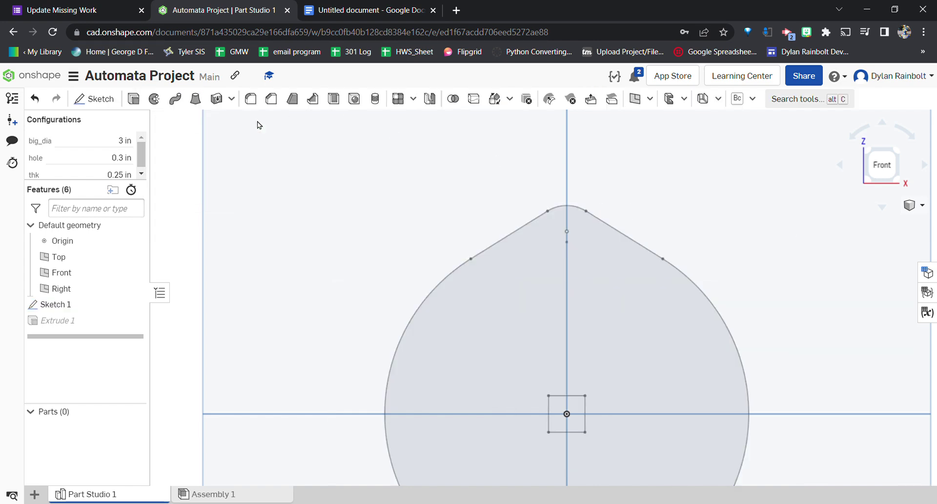
- Set big_dia to 2 in and hole to 0.25 in in the configuration
{"action": "scroll", "coordinate": [527, 171], "scroll_direction": "down", "scroll_amount": 3}
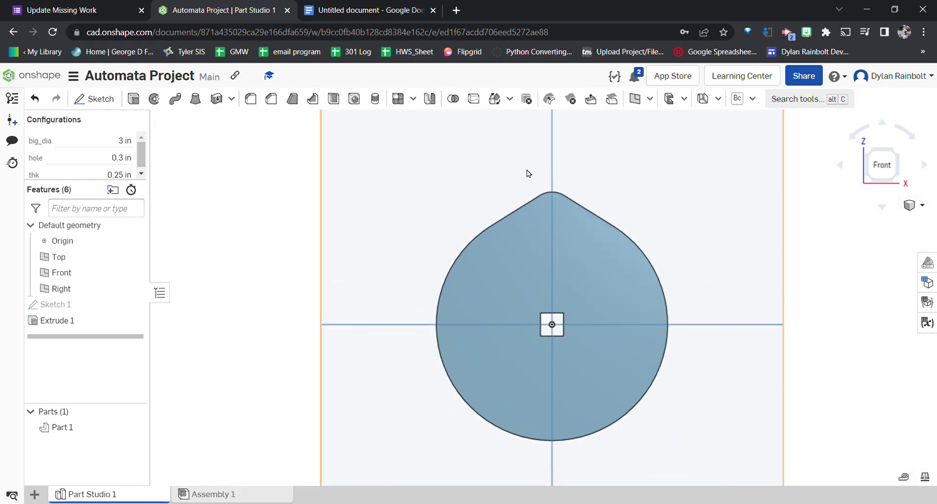
{"action": "left_click", "coordinate": [93, 149]}
{"action": "type", "text": "2"}
{"action": "left_click", "coordinate": [96, 161]}
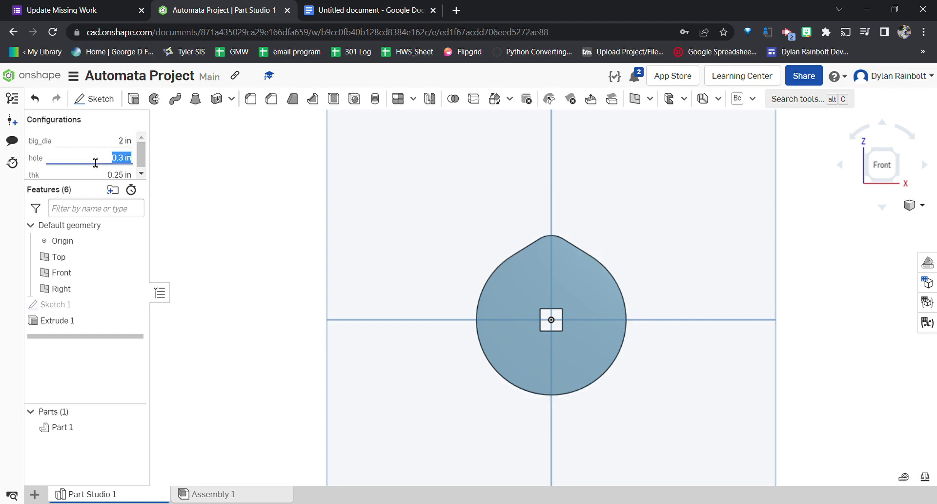
{"action": "type", "text": "0.25"}
- Set the big_dia configuration variable to 2.5 in
{"action": "left_click", "coordinate": [111, 149]}
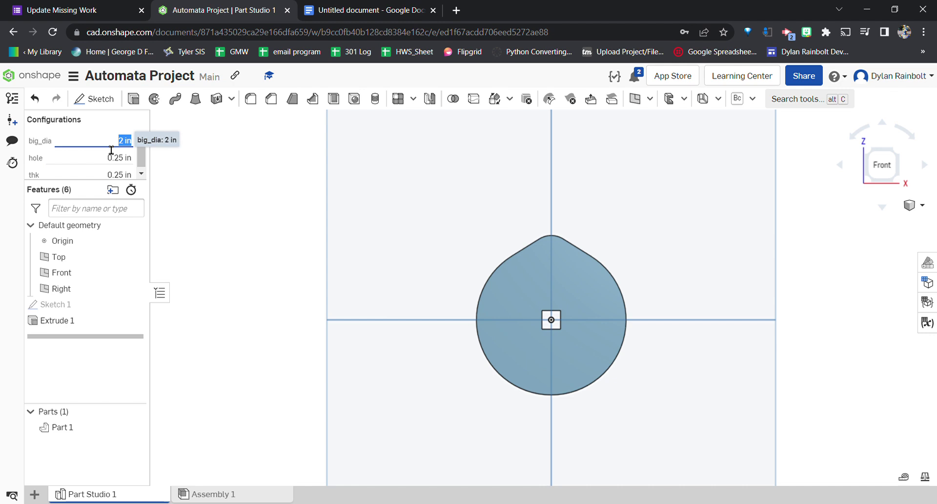
{"action": "type", "text": "2.5"}
{"action": "key", "text": "Return"}
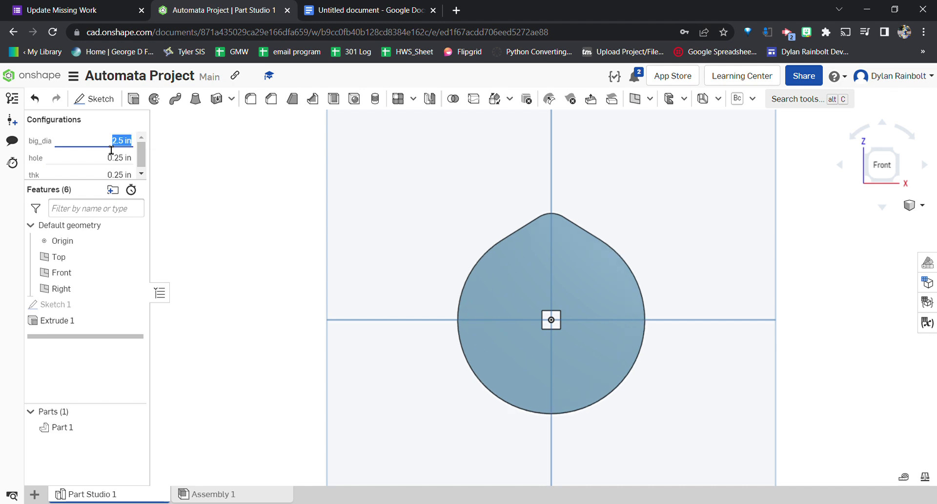
- Try 0.5 in for thk, then set it to 0.3 in and check the cam's thickness from the right side
{"action": "left_click", "coordinate": [110, 176]}
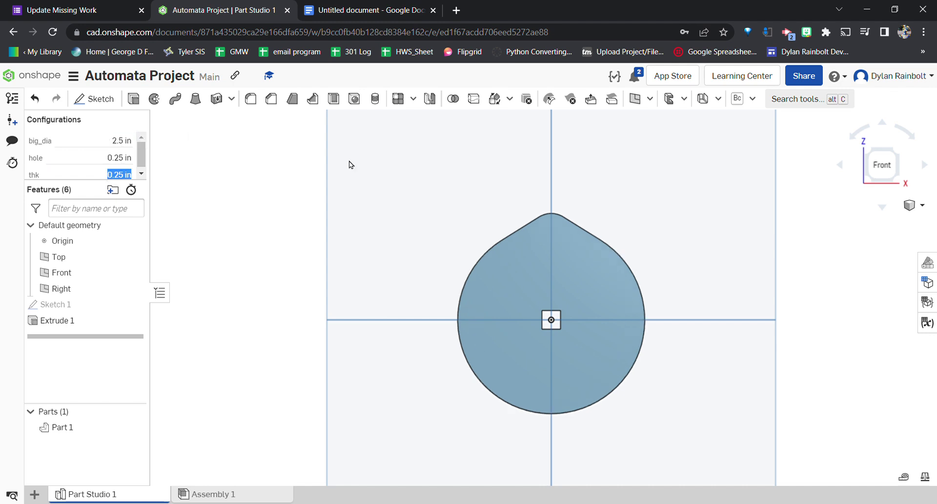
{"action": "left_click", "coordinate": [897, 154]}
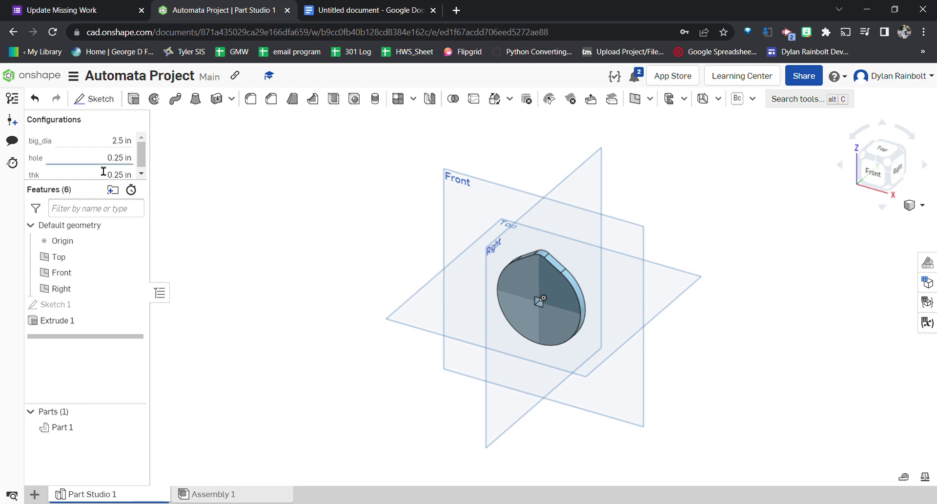
{"action": "left_click_drag", "start_coordinate": [115, 182], "coordinate": [116, 180]}
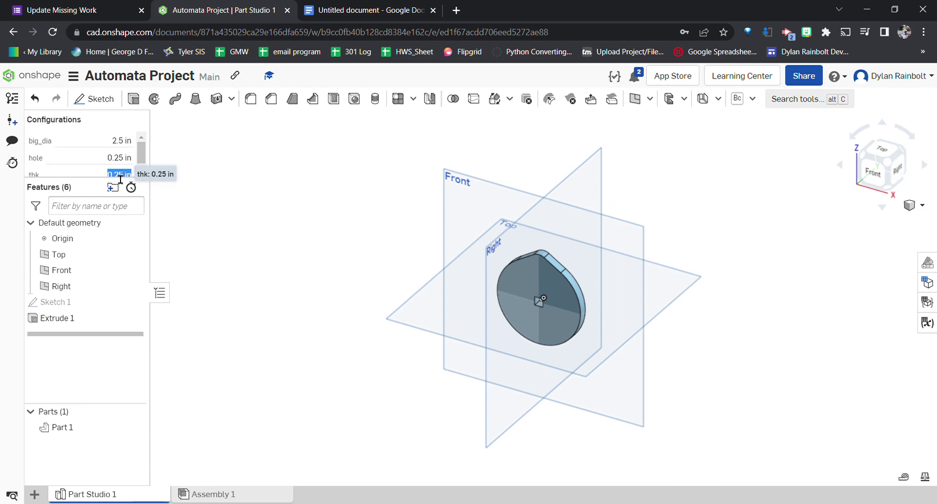
{"action": "left_click", "coordinate": [120, 175]}
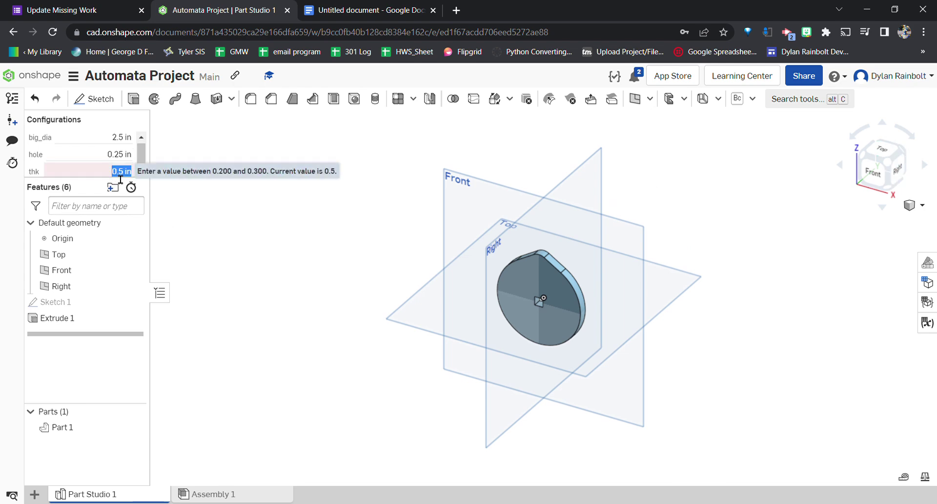
{"action": "type", "text": "0.3"}
{"action": "key", "text": "Return"}
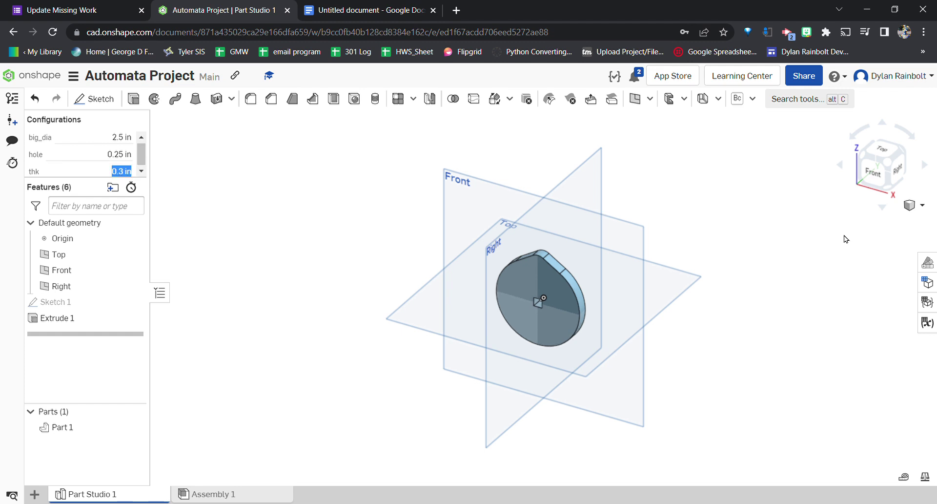
{"action": "left_click", "coordinate": [897, 167]}
{"action": "scroll", "coordinate": [542, 262], "scroll_direction": "up", "scroll_amount": 3}
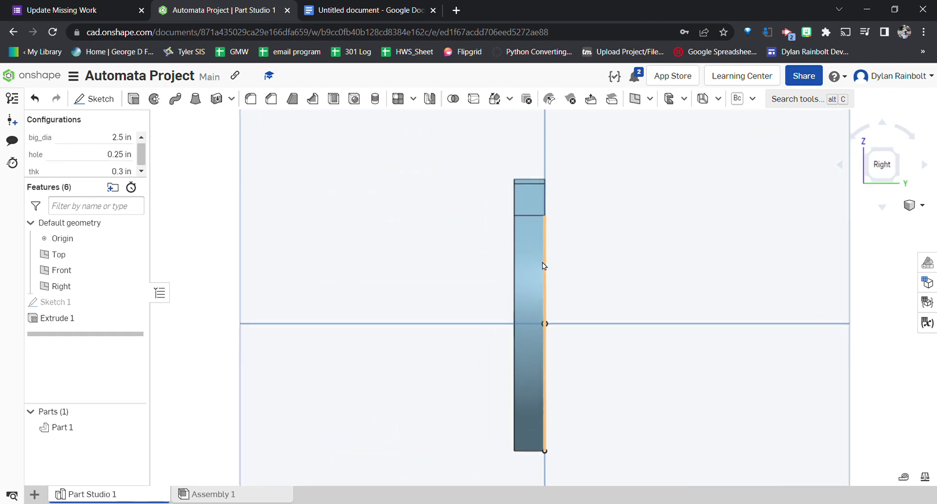
- Test the cam with thk at 0.2 in, then set thk to 0.25 in
{"action": "left_click", "coordinate": [124, 173]}
{"action": "key", "text": "Down"}
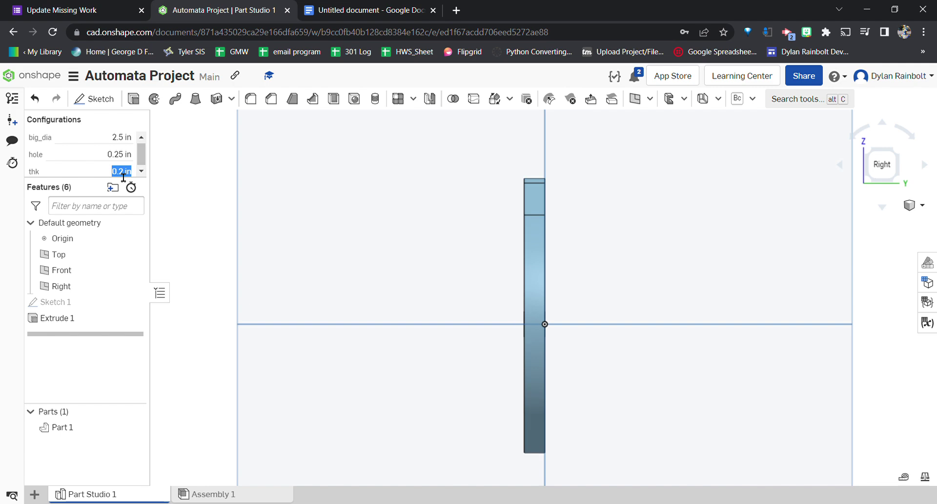
{"action": "type", "text": "0.25"}
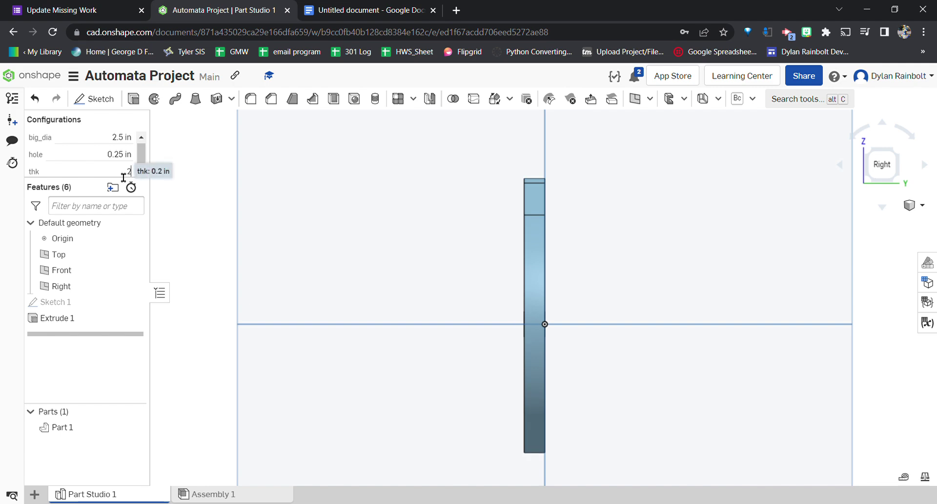
{"action": "key", "text": "Return"}
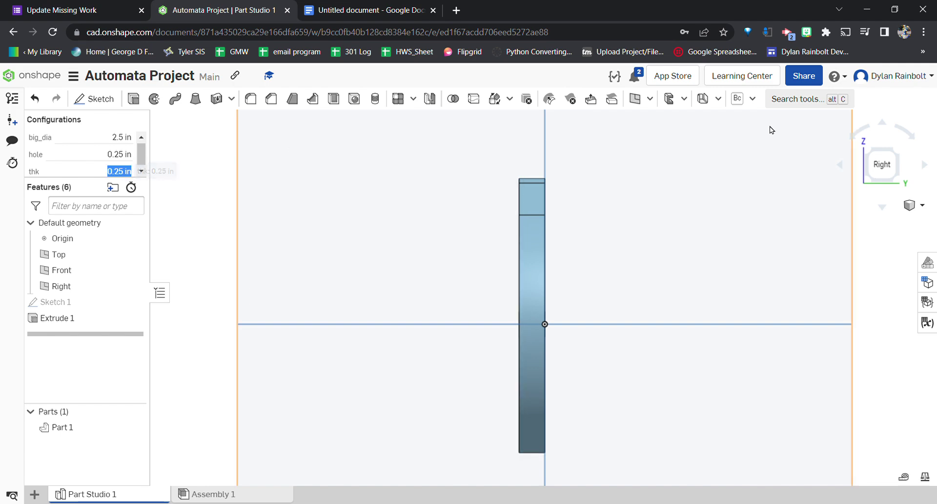
{"action": "left_click", "coordinate": [868, 150]}
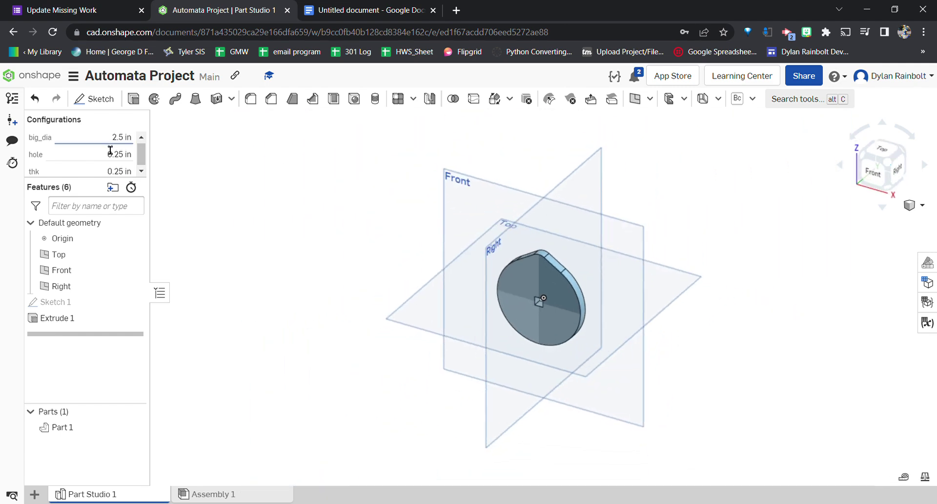
{"action": "left_click", "coordinate": [873, 184]}
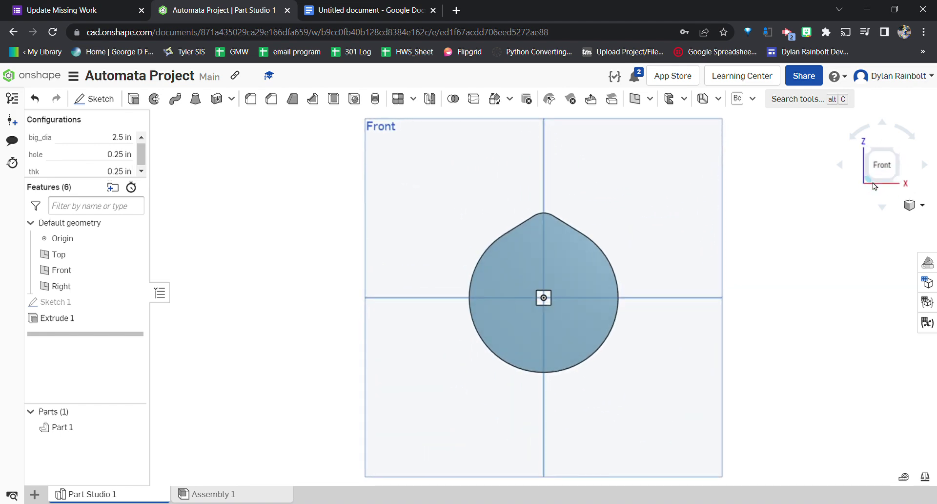